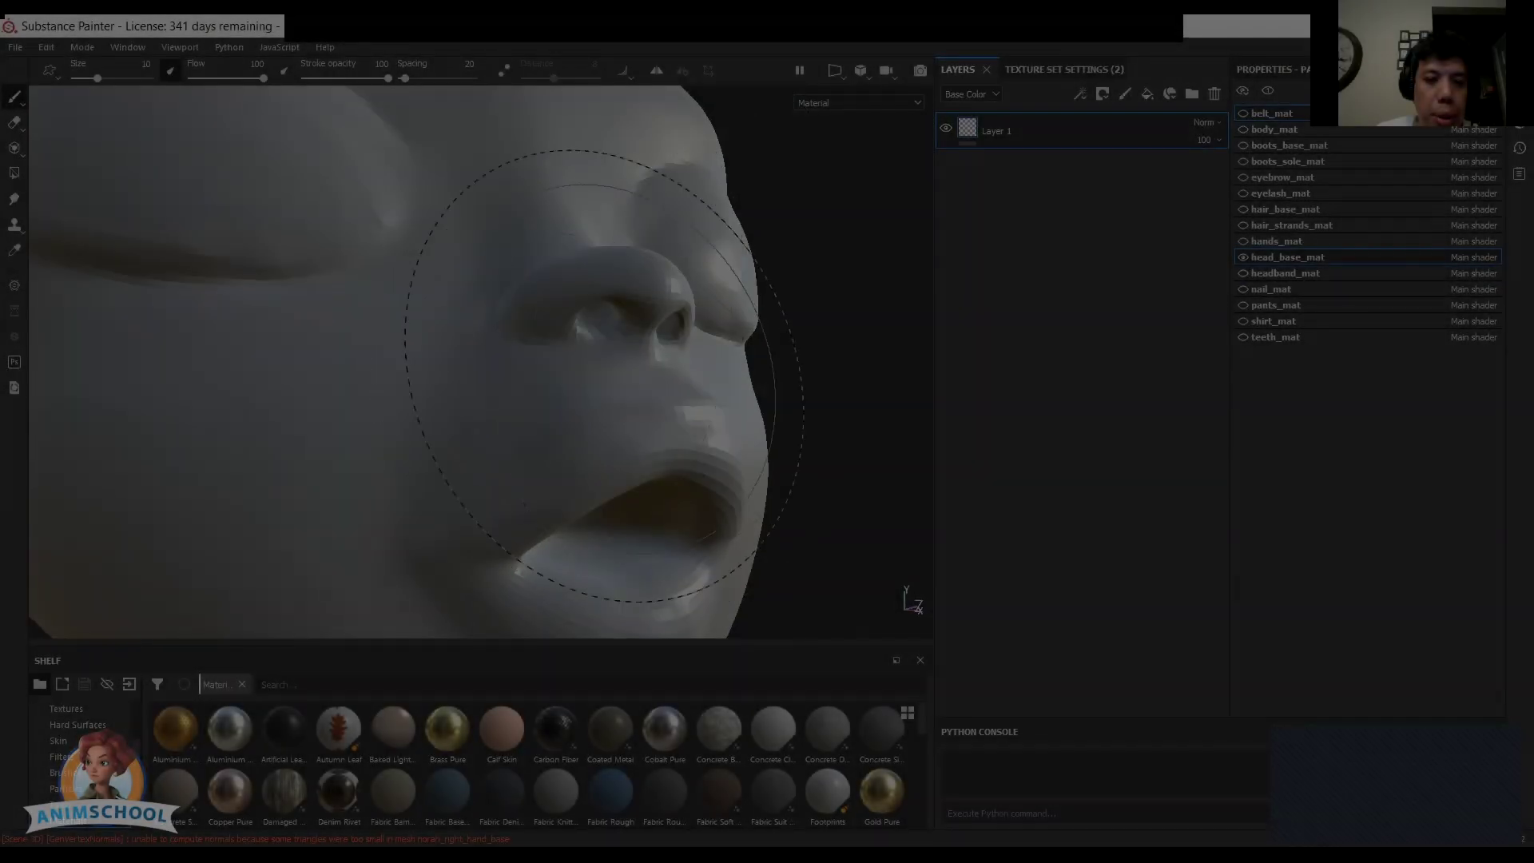
- Search the material shelf for "skin" and apply Human Cheek Skin to the head
{"action": "right_click_drag", "start_coordinate": [600, 411], "coordinate": [530, 349], "text": "alt"}
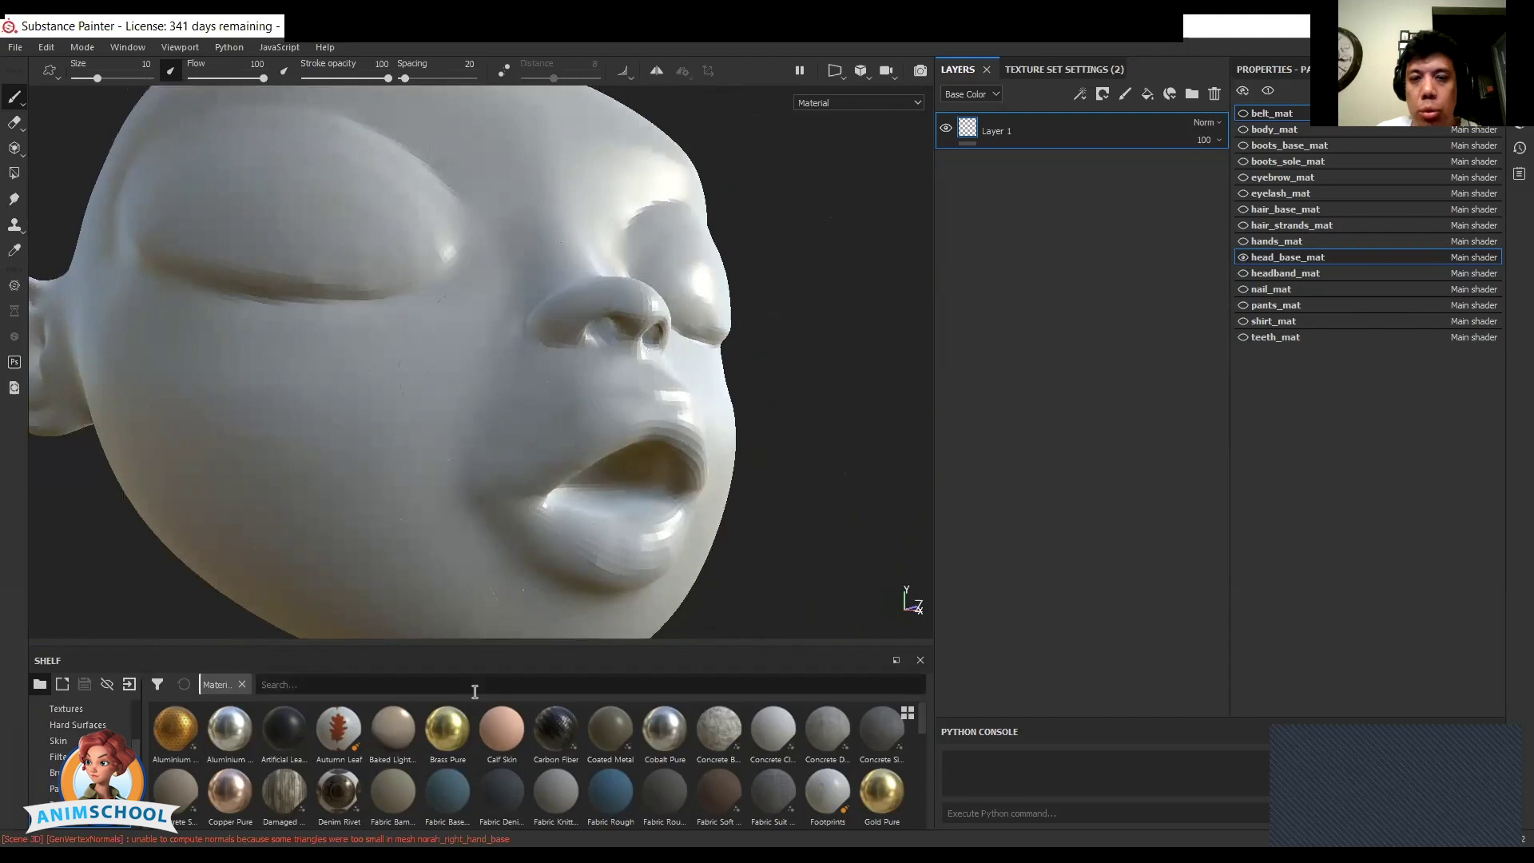
{"action": "left_click", "coordinate": [521, 682]}
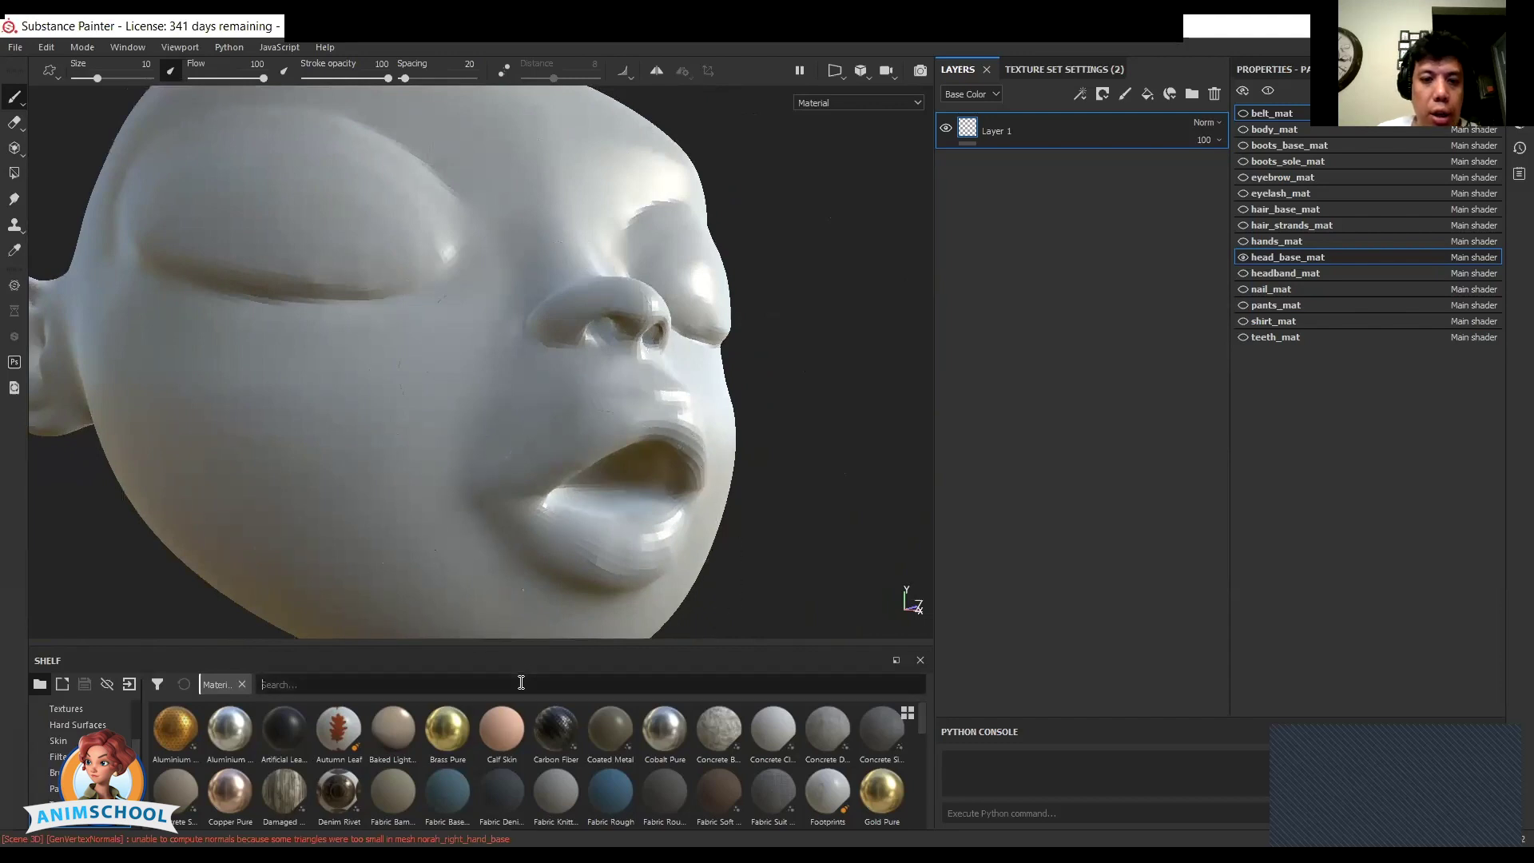
{"action": "type", "text": "skin"}
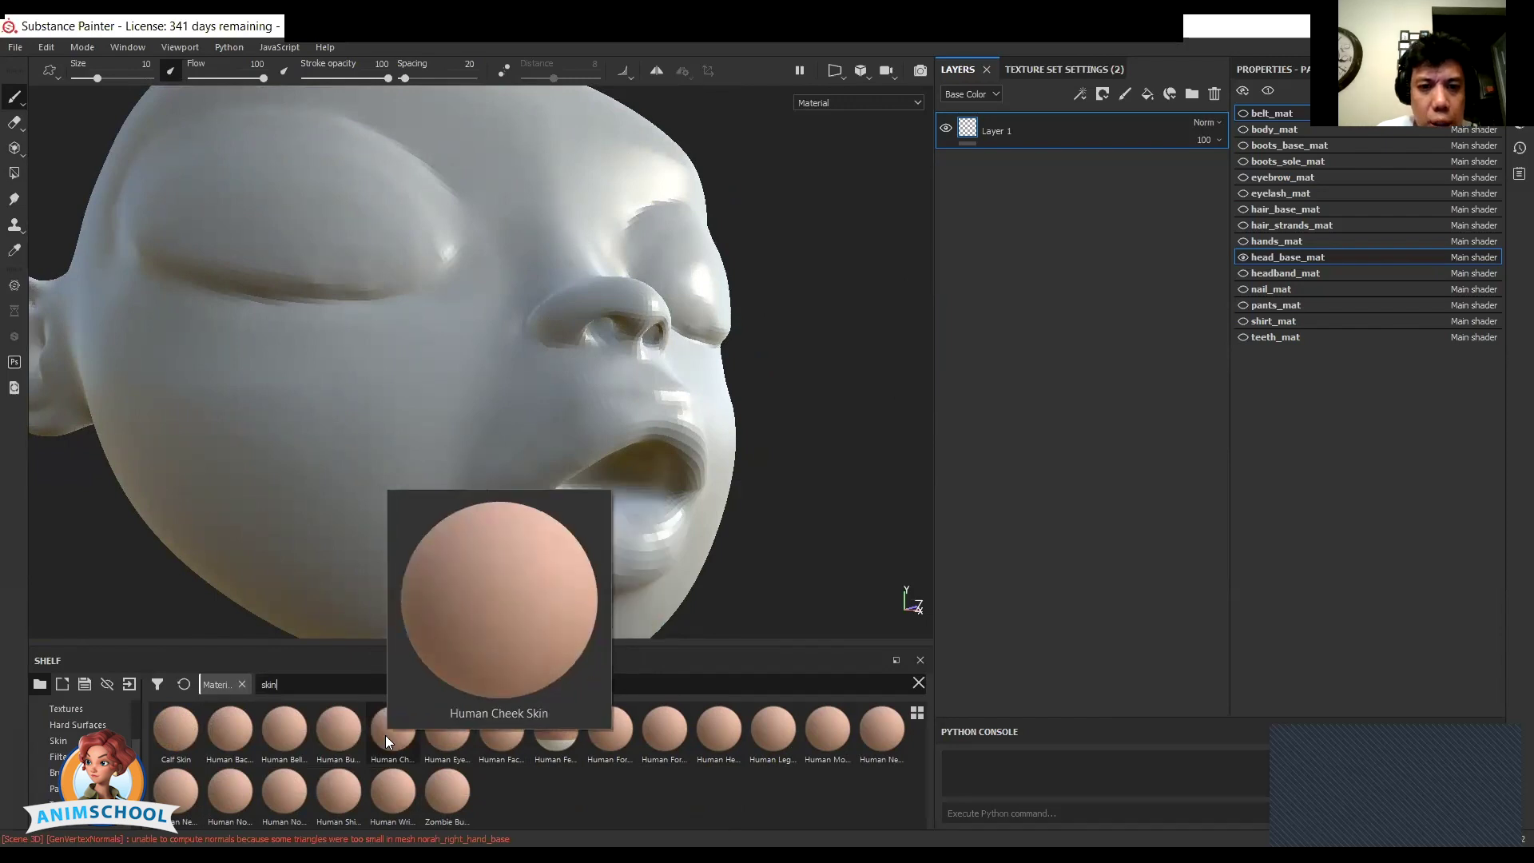
{"action": "left_click_drag", "start_coordinate": [385, 735], "coordinate": [743, 405]}
- Set the skin material's UV scale to 30 for a finer texture across the head
{"action": "left_click", "coordinate": [1070, 70]}
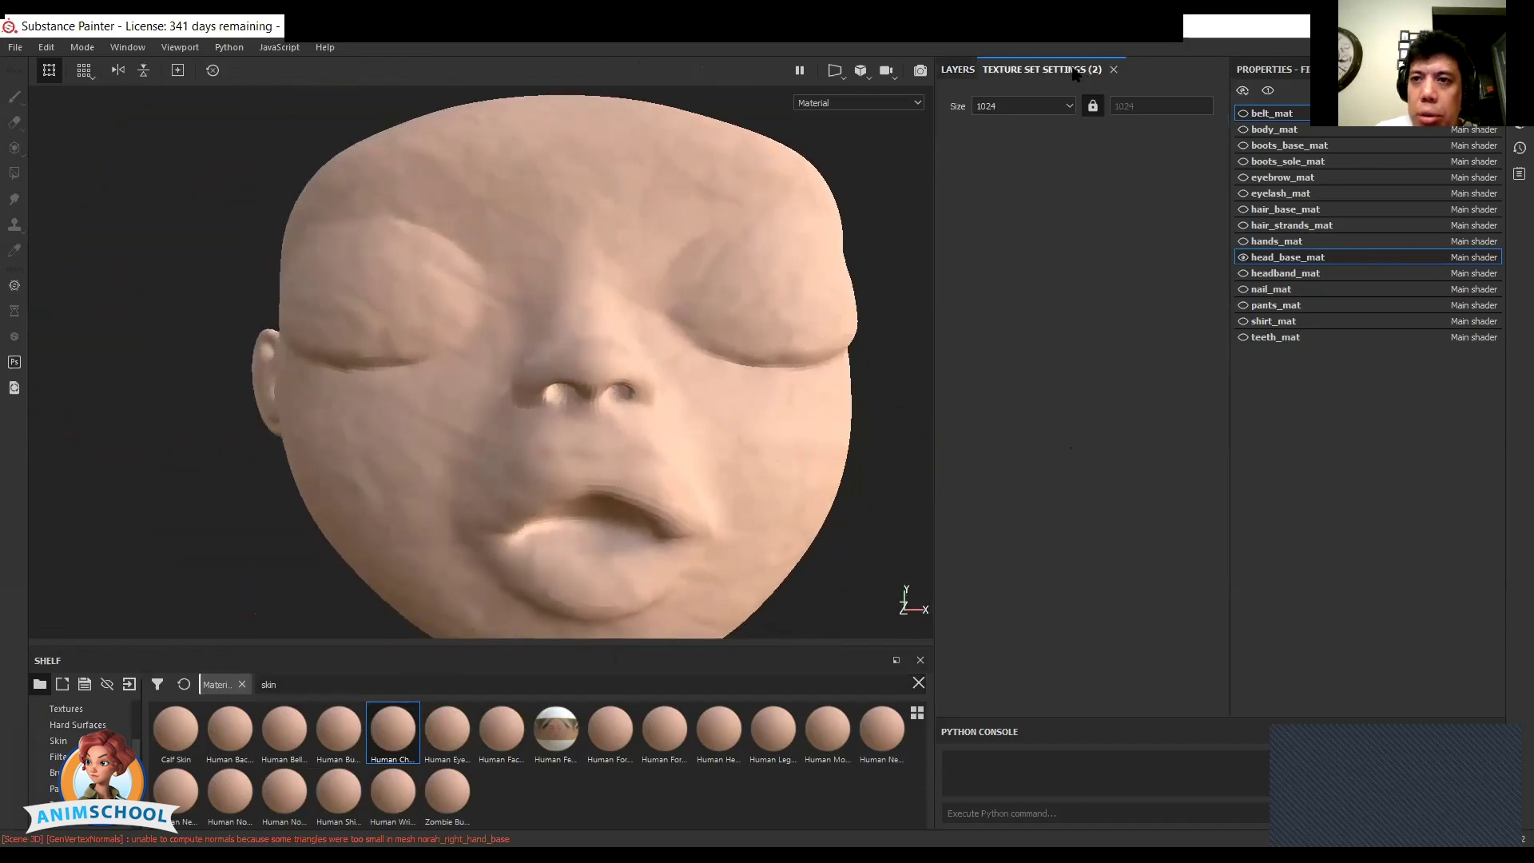
{"action": "left_click_drag", "start_coordinate": [1342, 241], "coordinate": [1356, 241]}
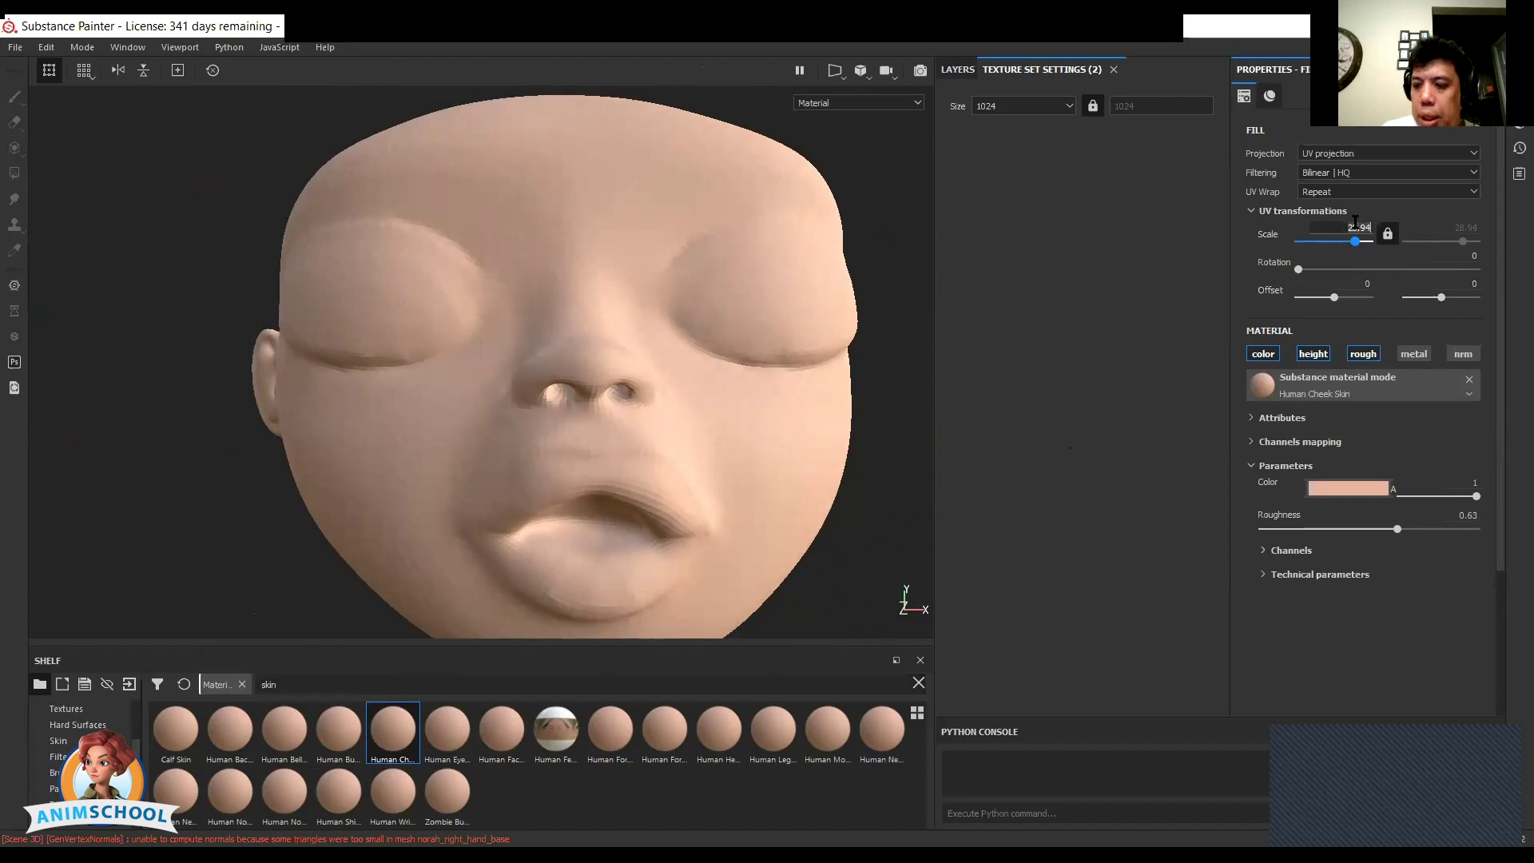
{"action": "left_click_drag", "start_coordinate": [151, 414], "coordinate": [364, 422], "text": "alt"}
{"action": "right_click_drag", "start_coordinate": [418, 384], "coordinate": [291, 180], "text": "alt"}
{"action": "left_click_drag", "start_coordinate": [512, 386], "coordinate": [469, 394], "text": "alt"}
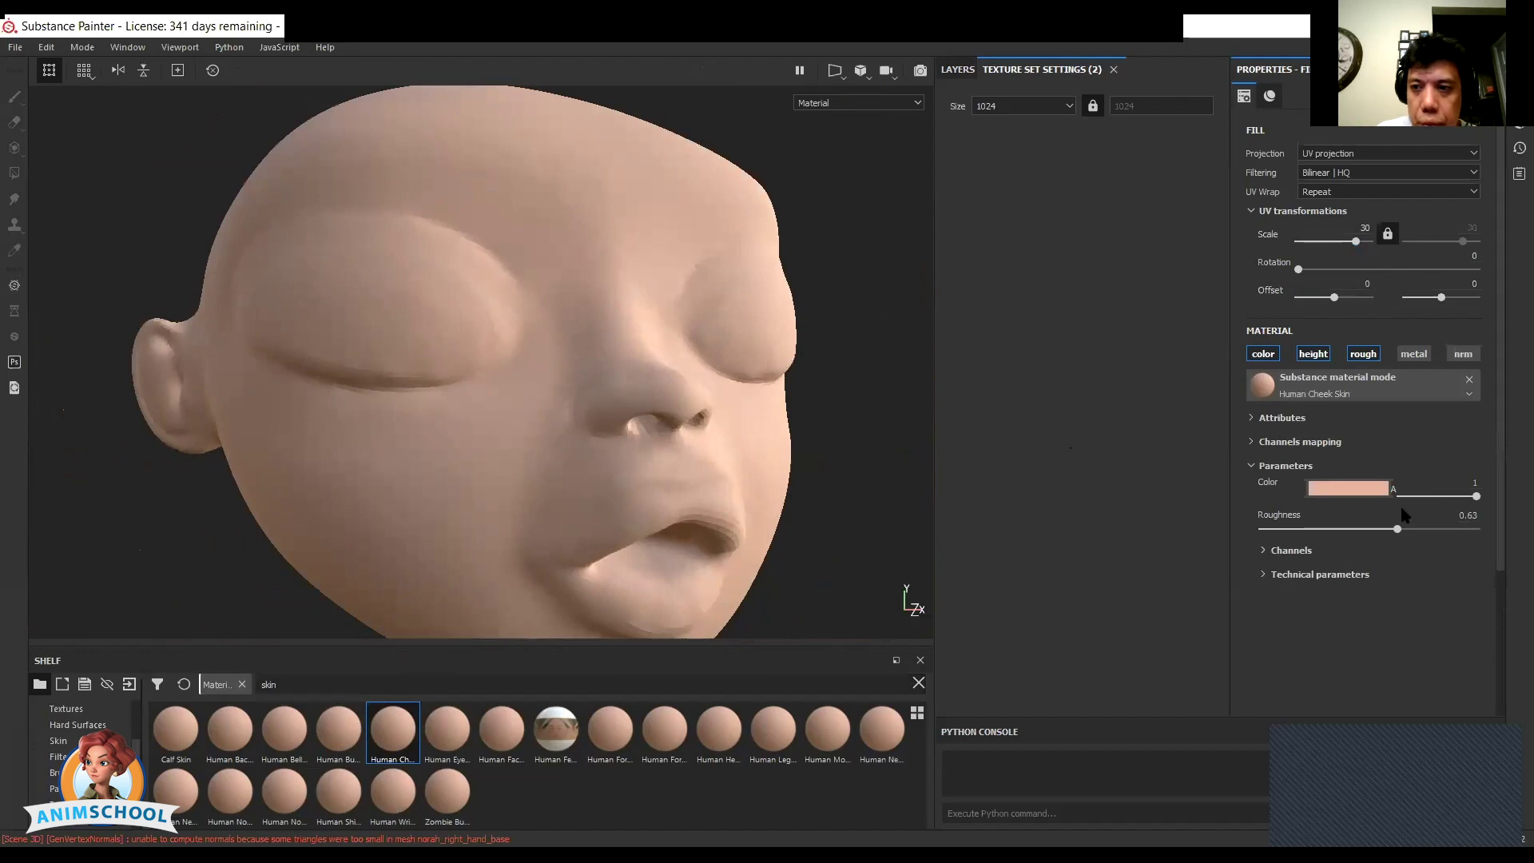
- Change the Human Cheek Skin material's color to a medium brown
{"action": "left_click", "coordinate": [1340, 491]}
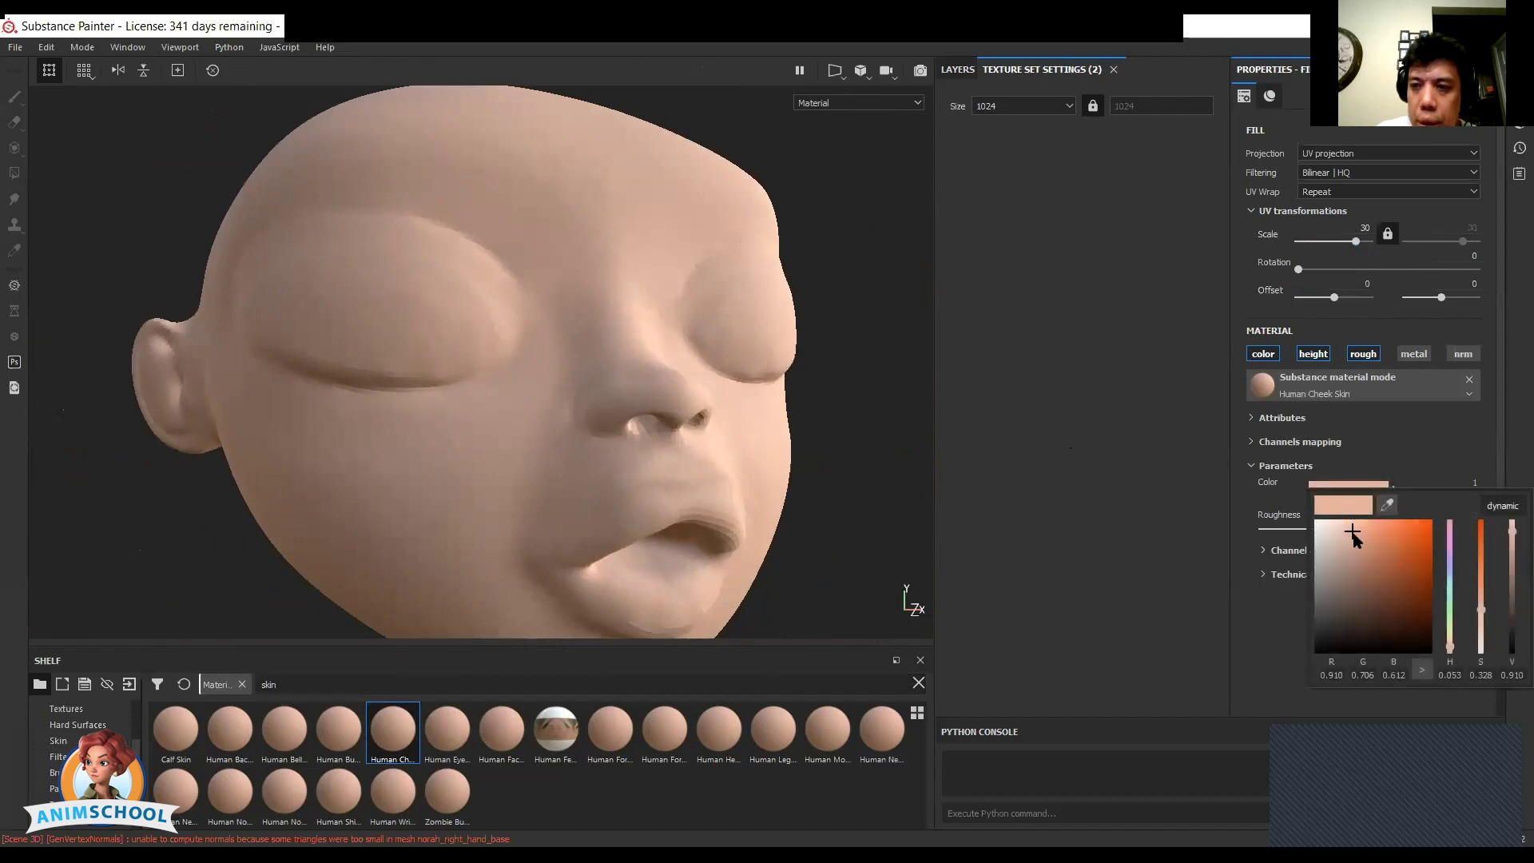
{"action": "left_click_drag", "start_coordinate": [1354, 532], "coordinate": [1347, 579]}
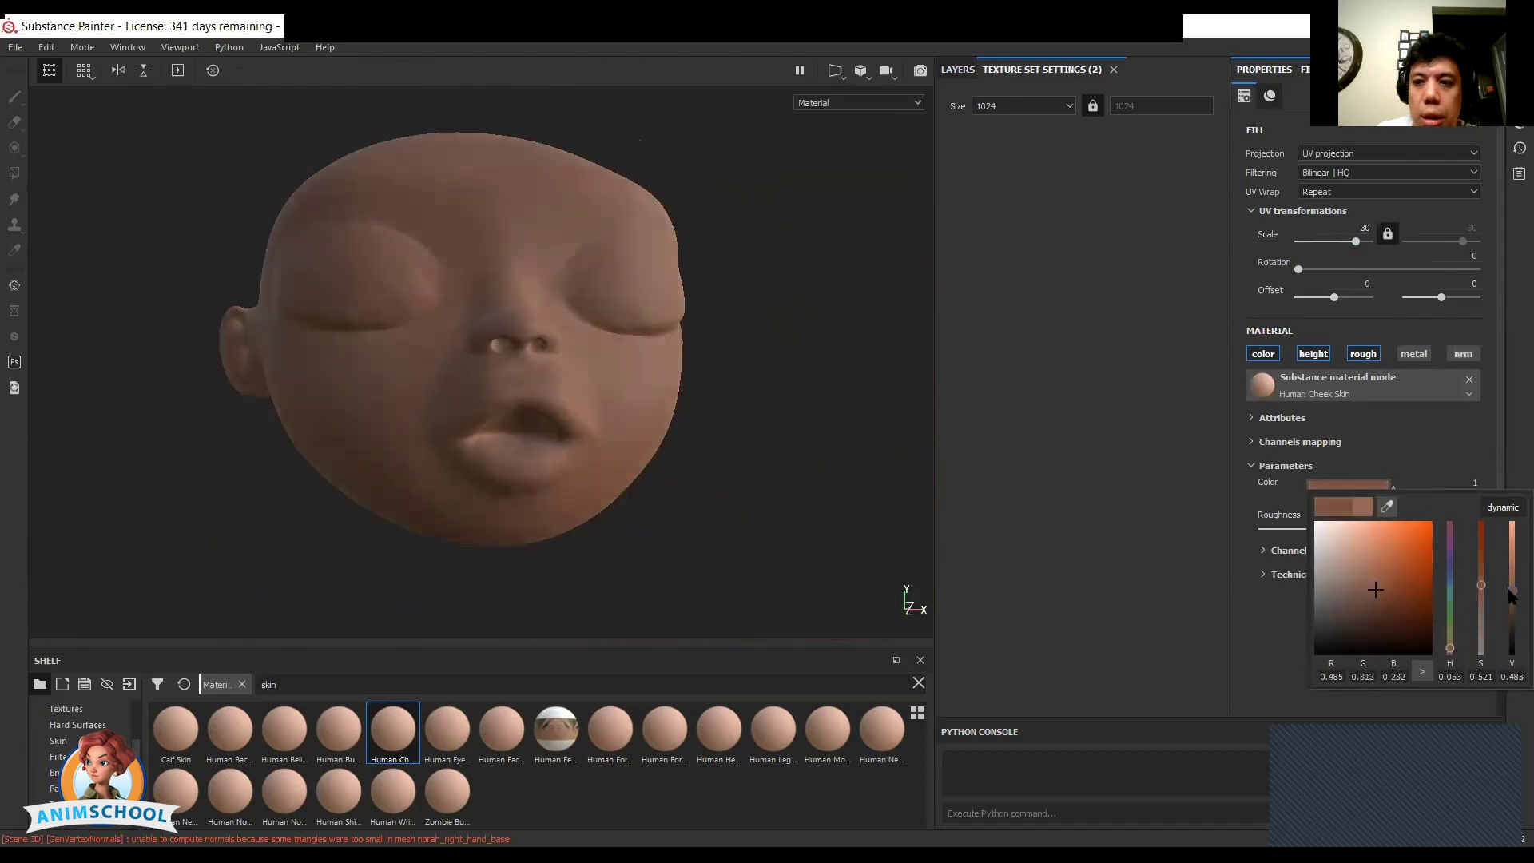
{"action": "left_click_drag", "start_coordinate": [682, 225], "coordinate": [683, 329], "text": "alt"}
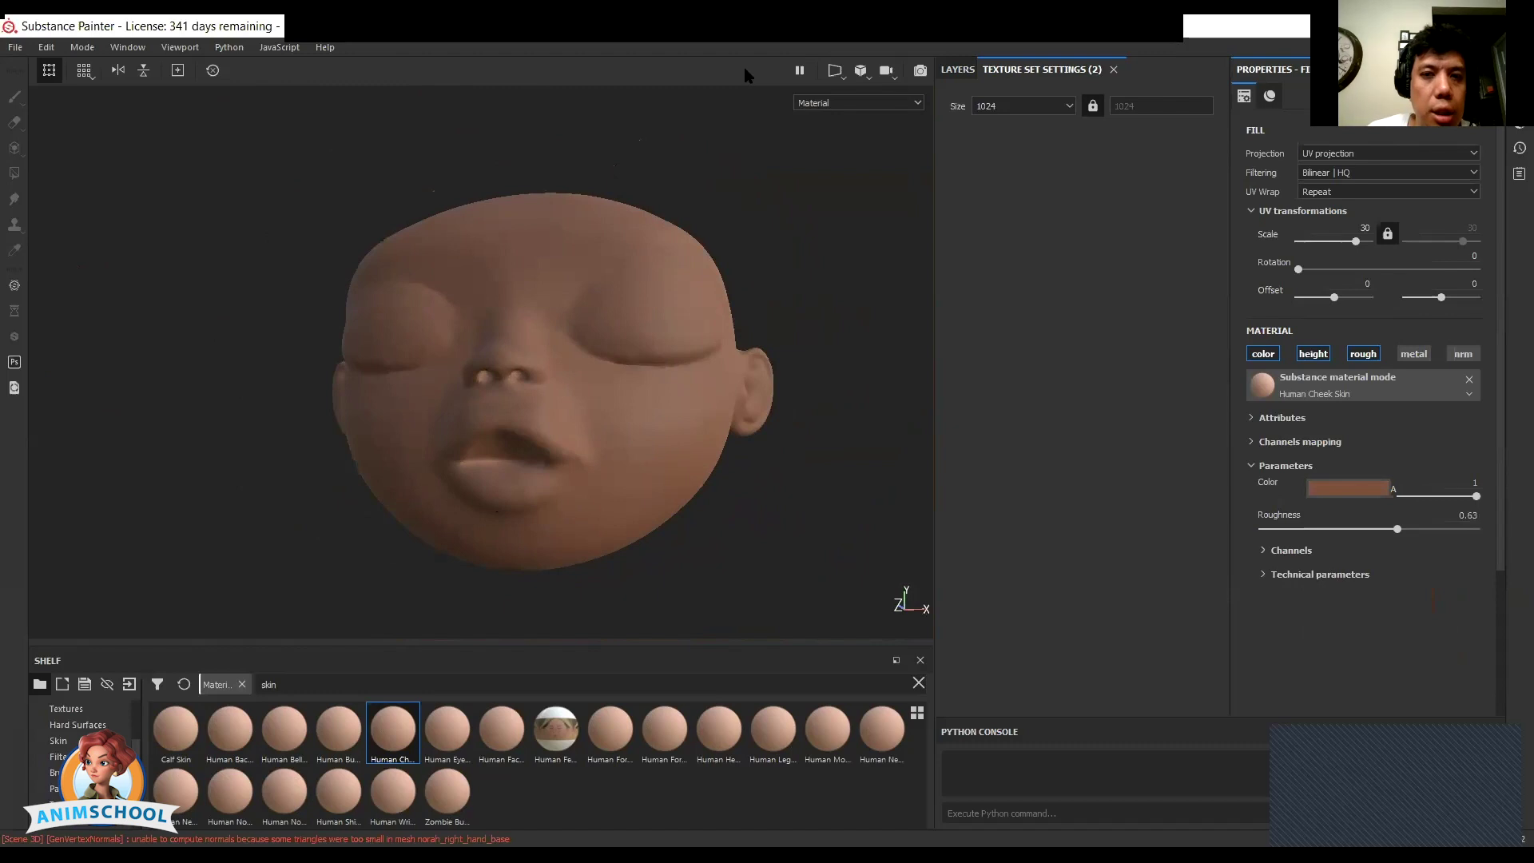
- Switch to the browser's "face regions color" image results and examine which color zones are shown on the forehead, cheeks, nose and chin
{"action": "mouse_move", "coordinate": [348, 846]}
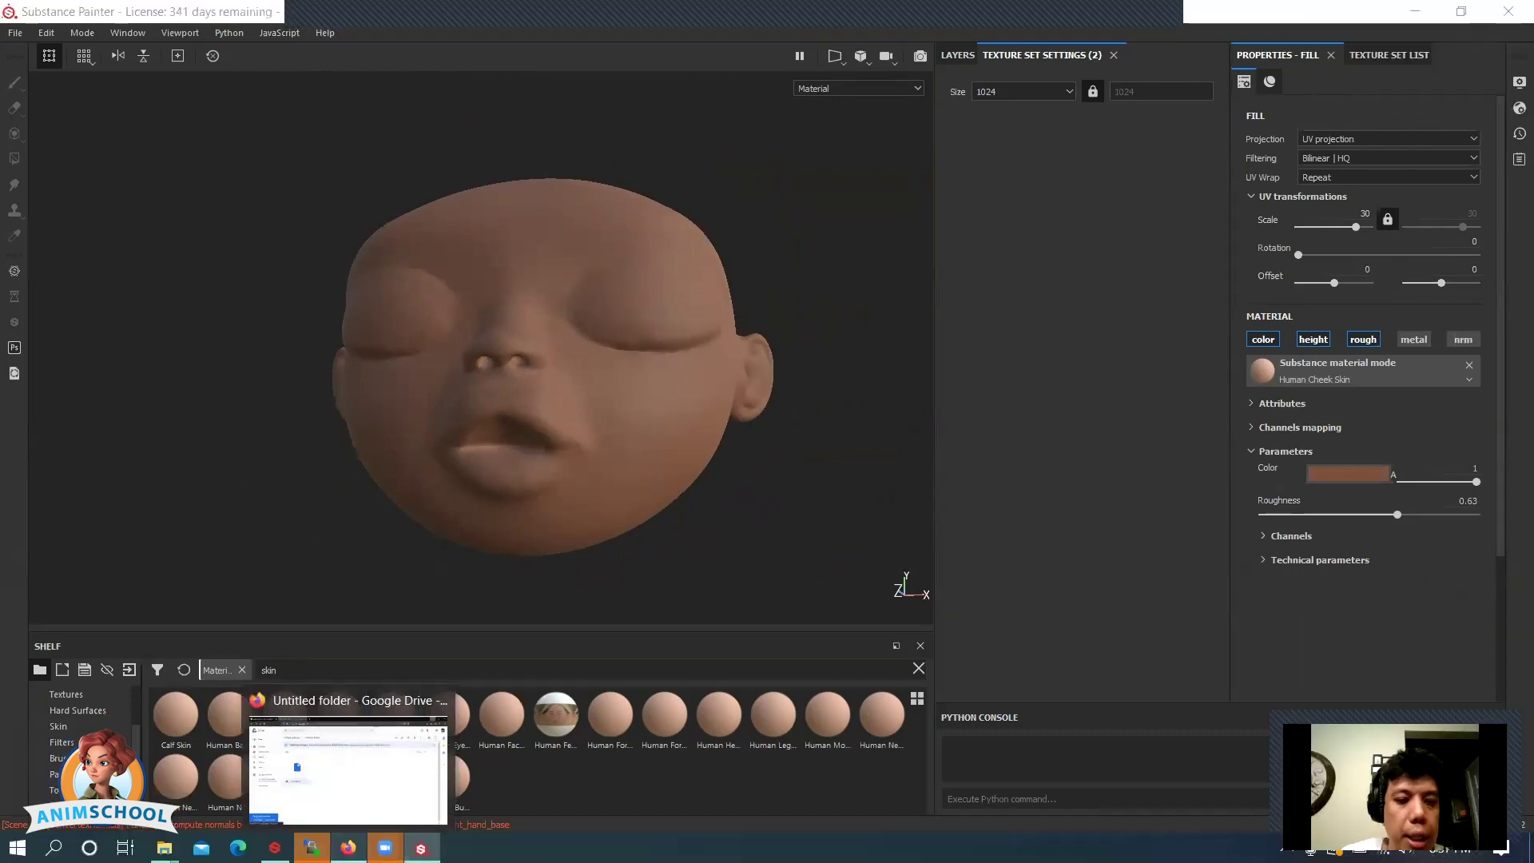
{"action": "left_click", "coordinate": [352, 796]}
{"action": "left_click", "coordinate": [78, 15]}
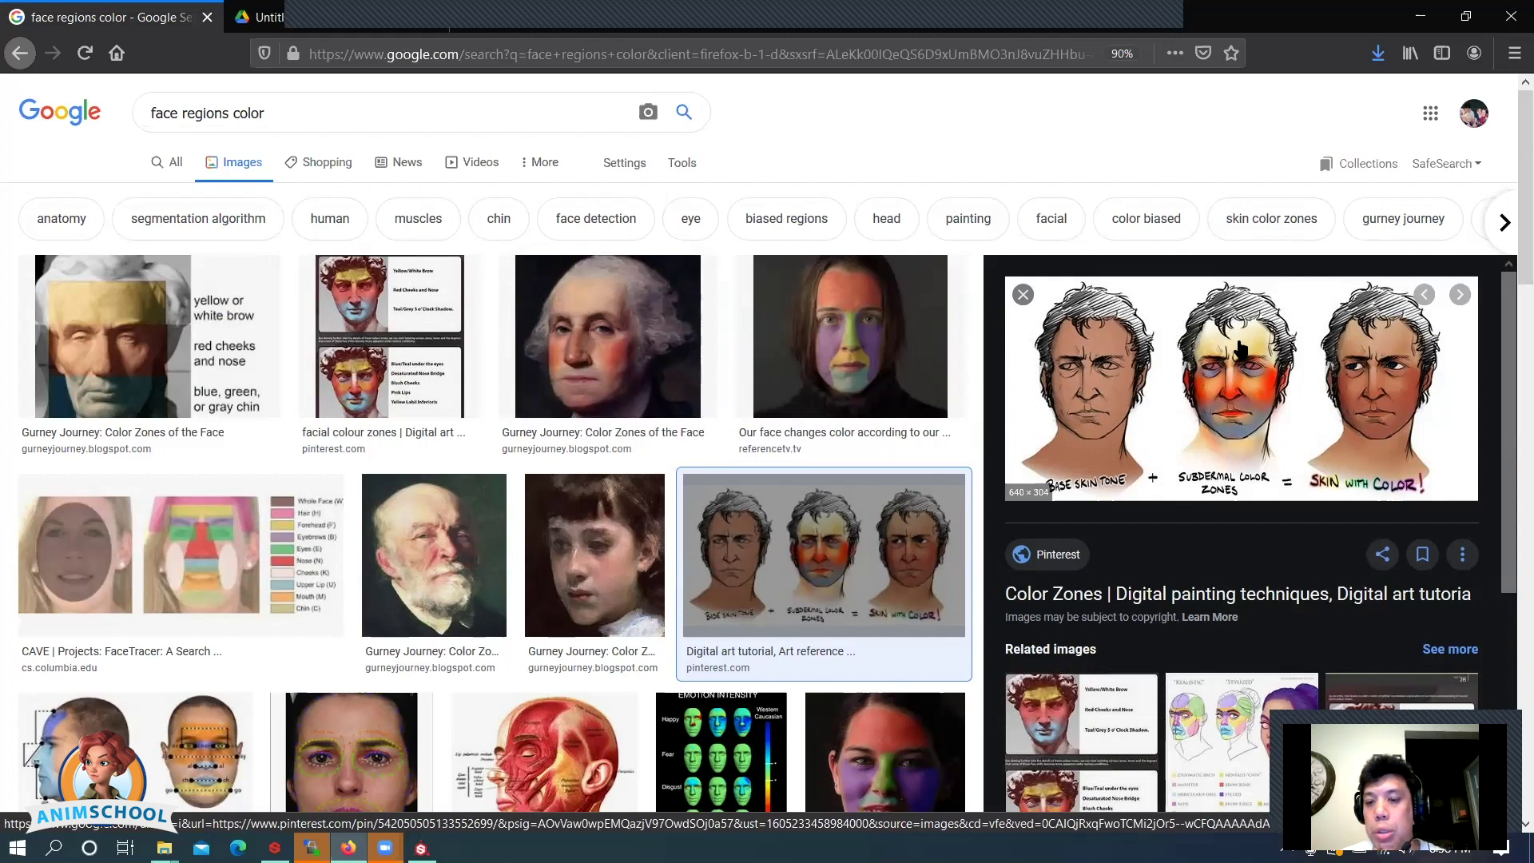
{"action": "left_click", "coordinate": [1233, 729]}
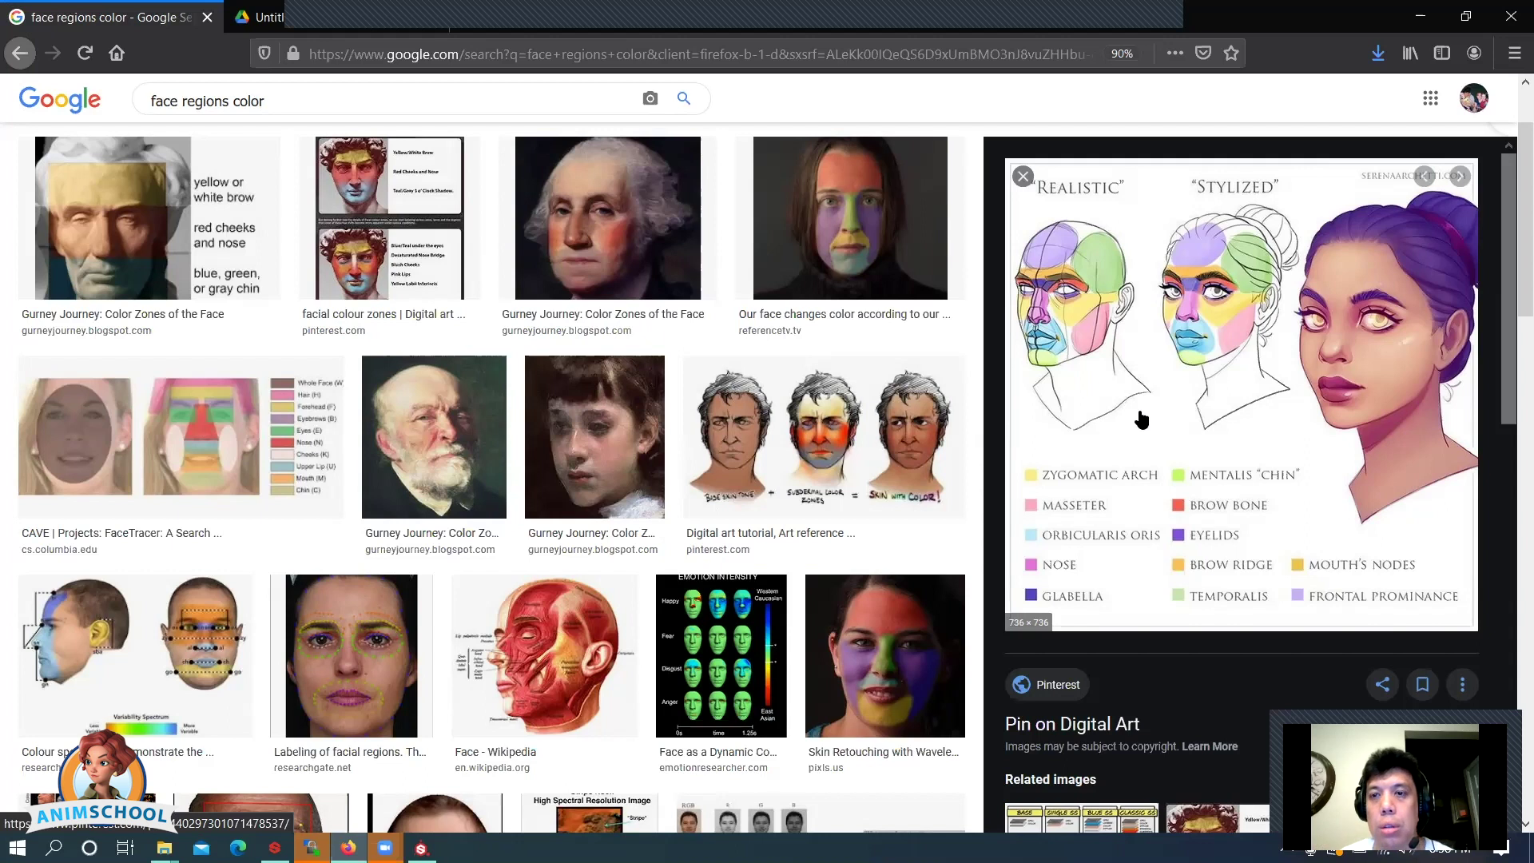
{"action": "left_click", "coordinate": [411, 228]}
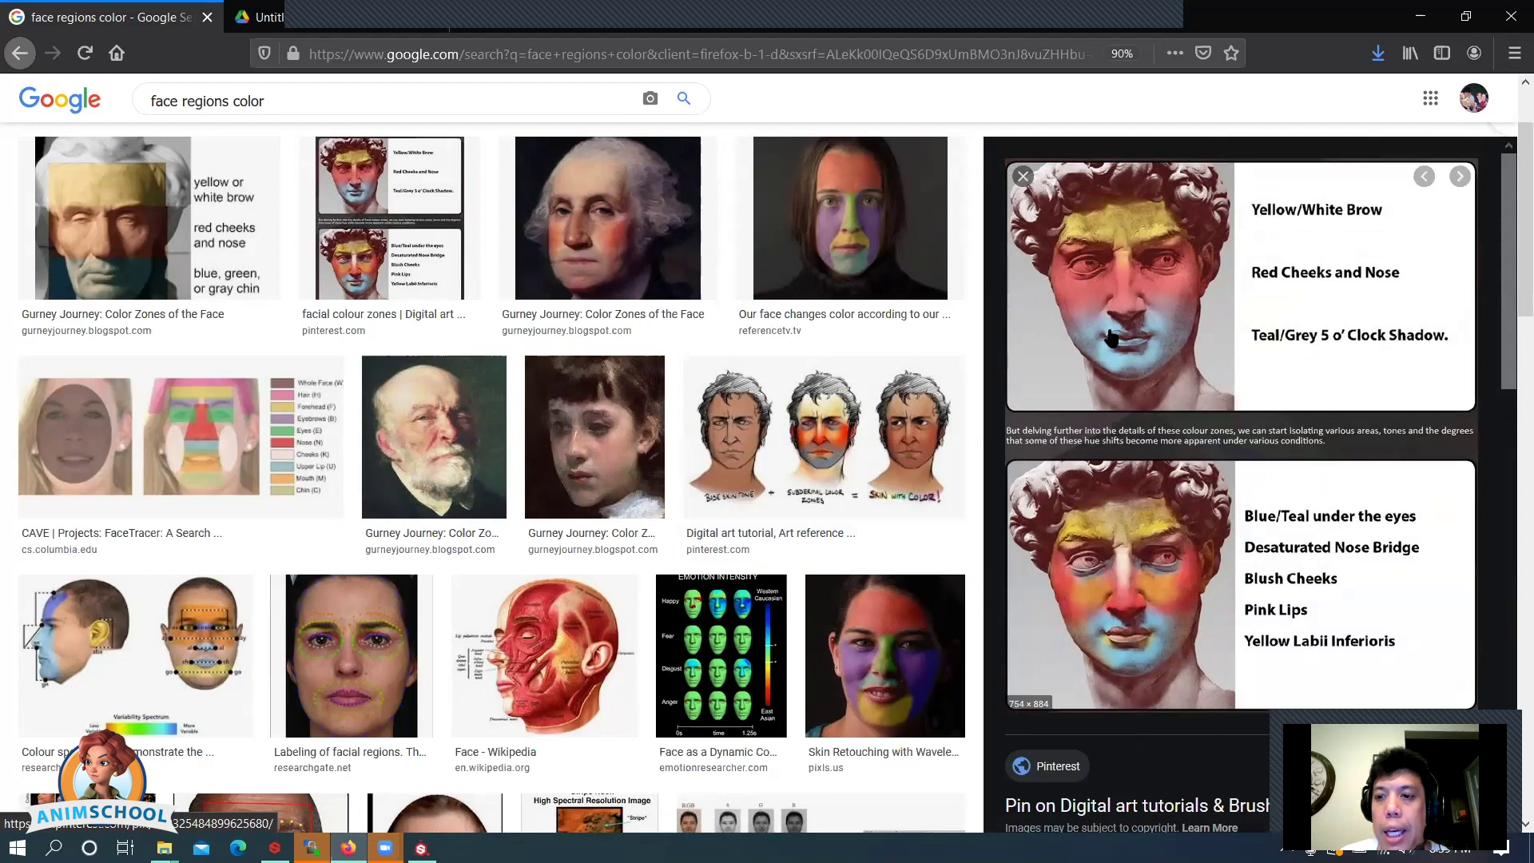
{"action": "left_click", "coordinate": [1421, 11]}
- Add a paint layer above Human Cheek Skin and limit its brush to the color channel
{"action": "mouse_move", "coordinate": [714, 369]}
{"action": "left_mouse_down", "text": "alt"}
{"action": "mouse_move", "coordinate": [836, 433]}
{"action": "mouse_move", "coordinate": [695, 472]}
{"action": "mouse_move", "coordinate": [575, 405]}
{"action": "left_mouse_up", "text": "alt"}
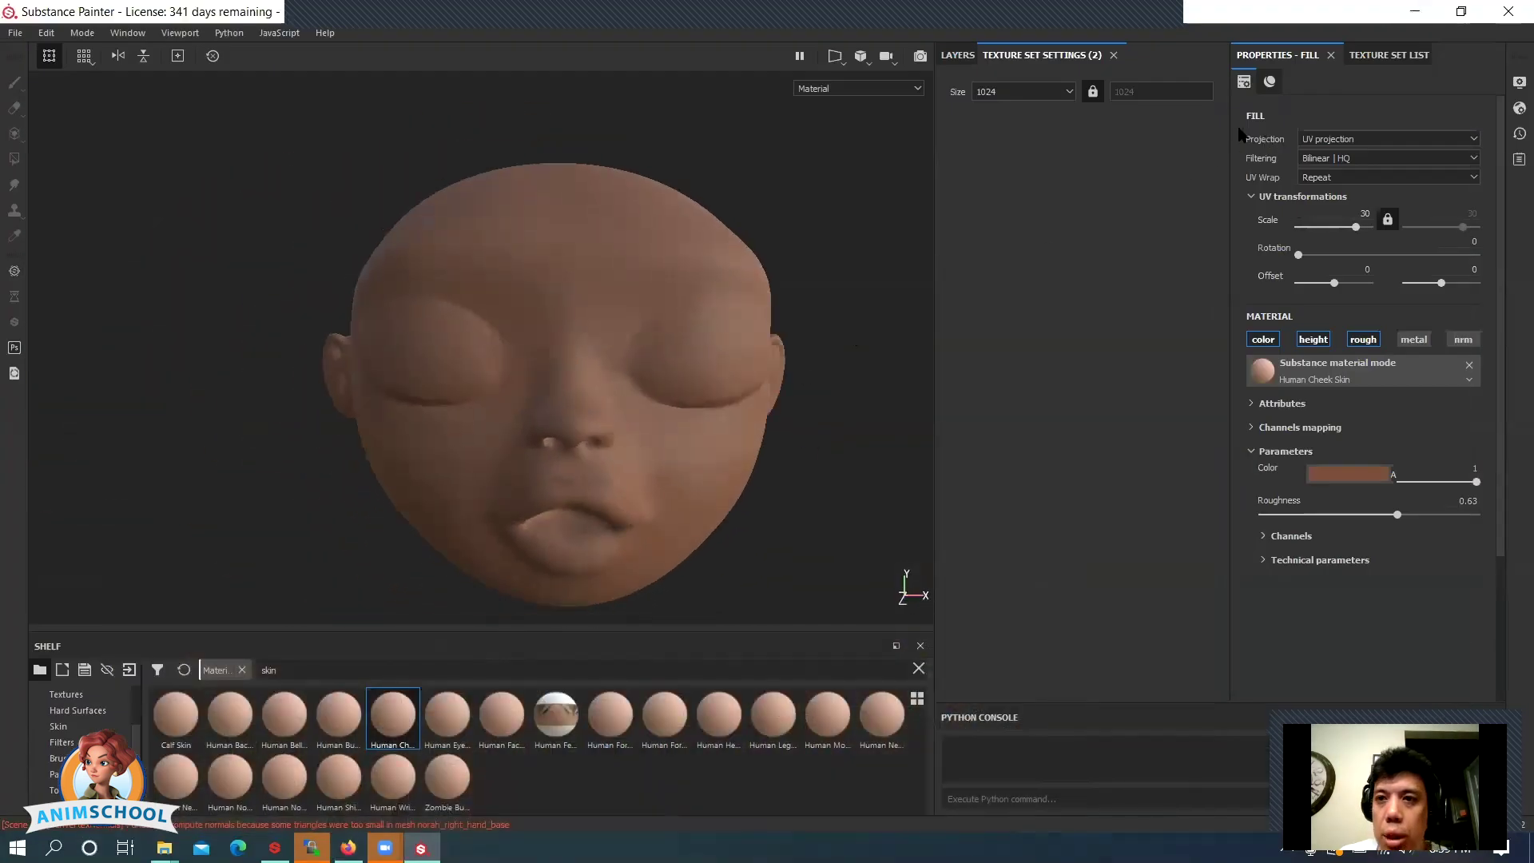
{"action": "left_click", "coordinate": [957, 54]}
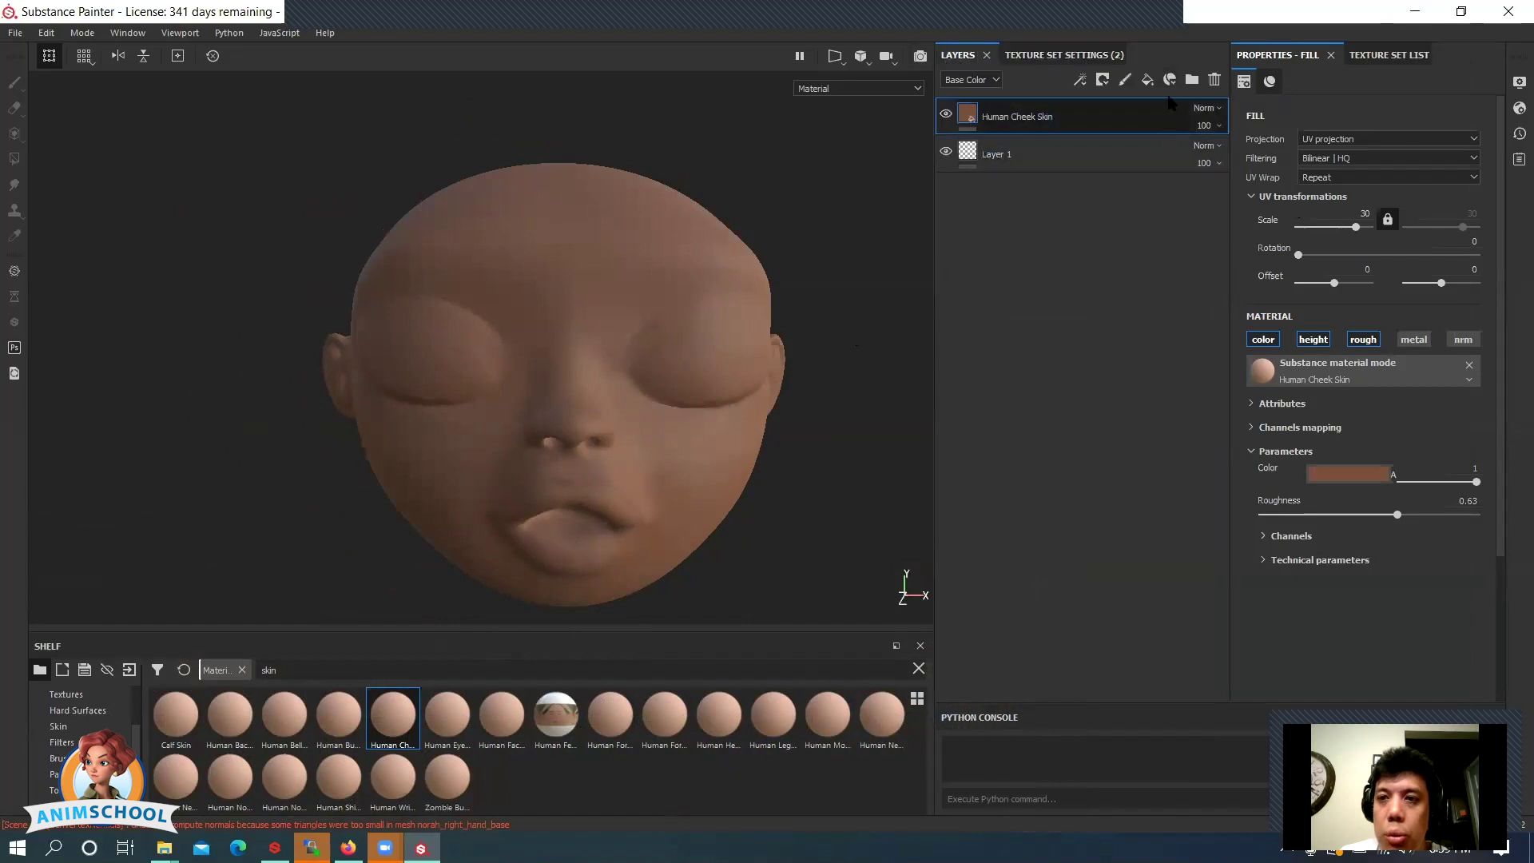
{"action": "left_click", "coordinate": [1125, 80]}
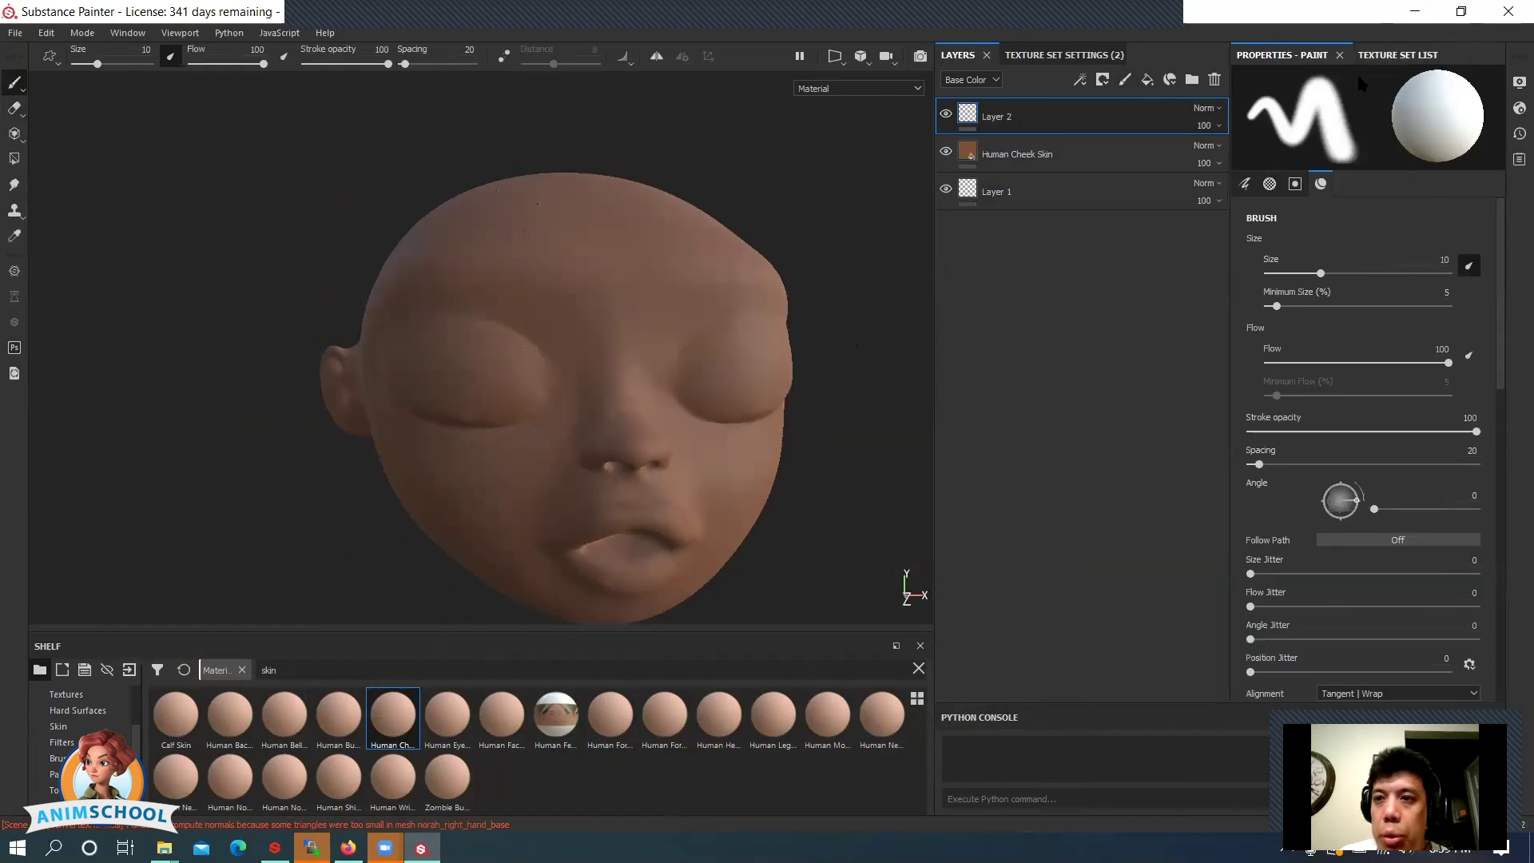
{"action": "scroll", "coordinate": [1319, 464], "scroll_direction": "down", "scroll_amount": 8}
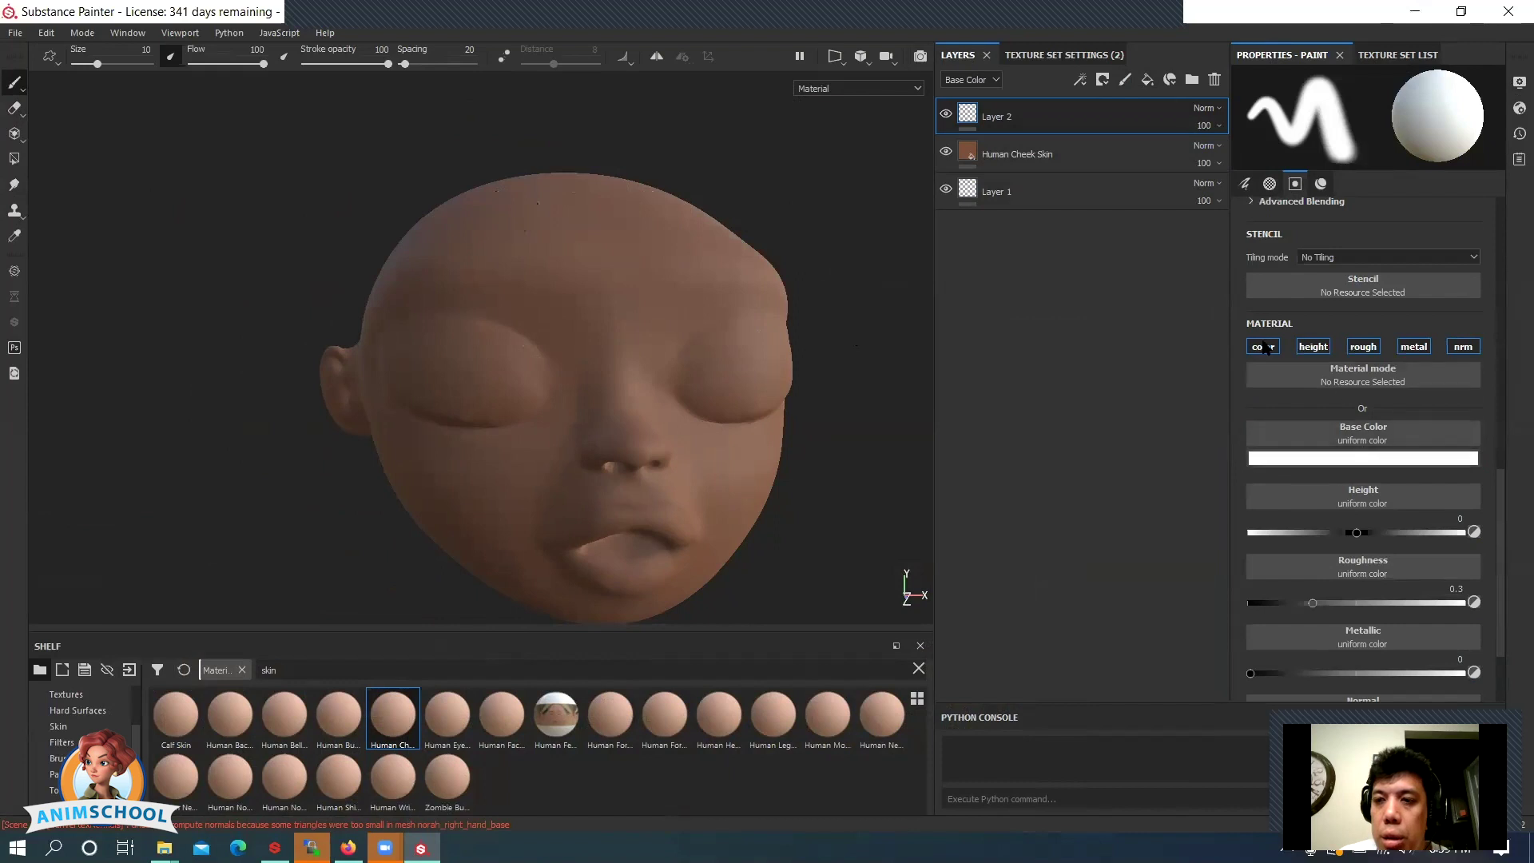
{"action": "left_click", "coordinate": [1268, 349]}
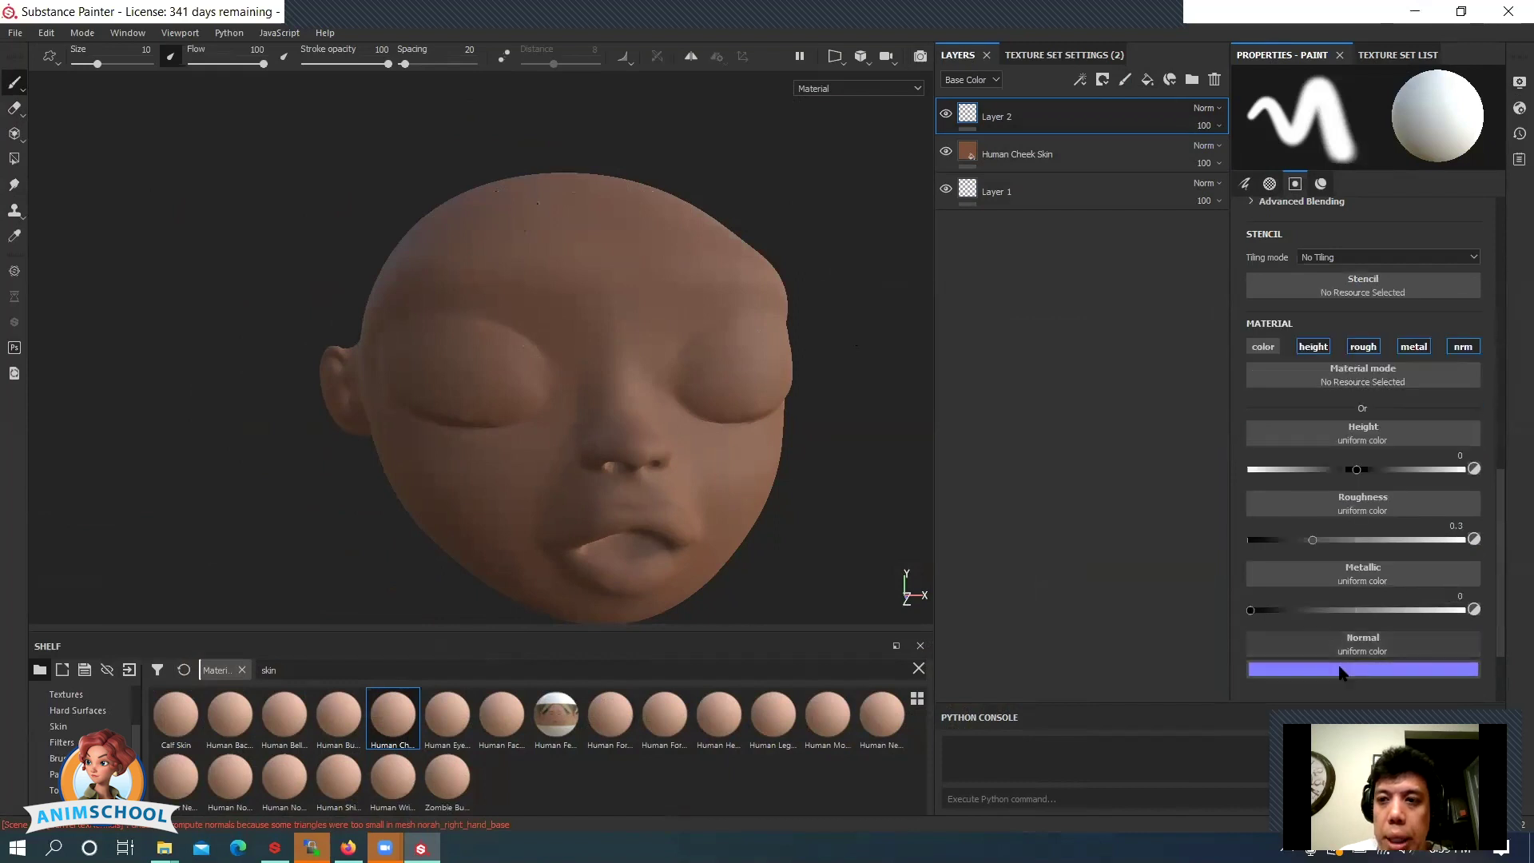
{"action": "left_click", "coordinate": [1265, 349], "text": "alt"}
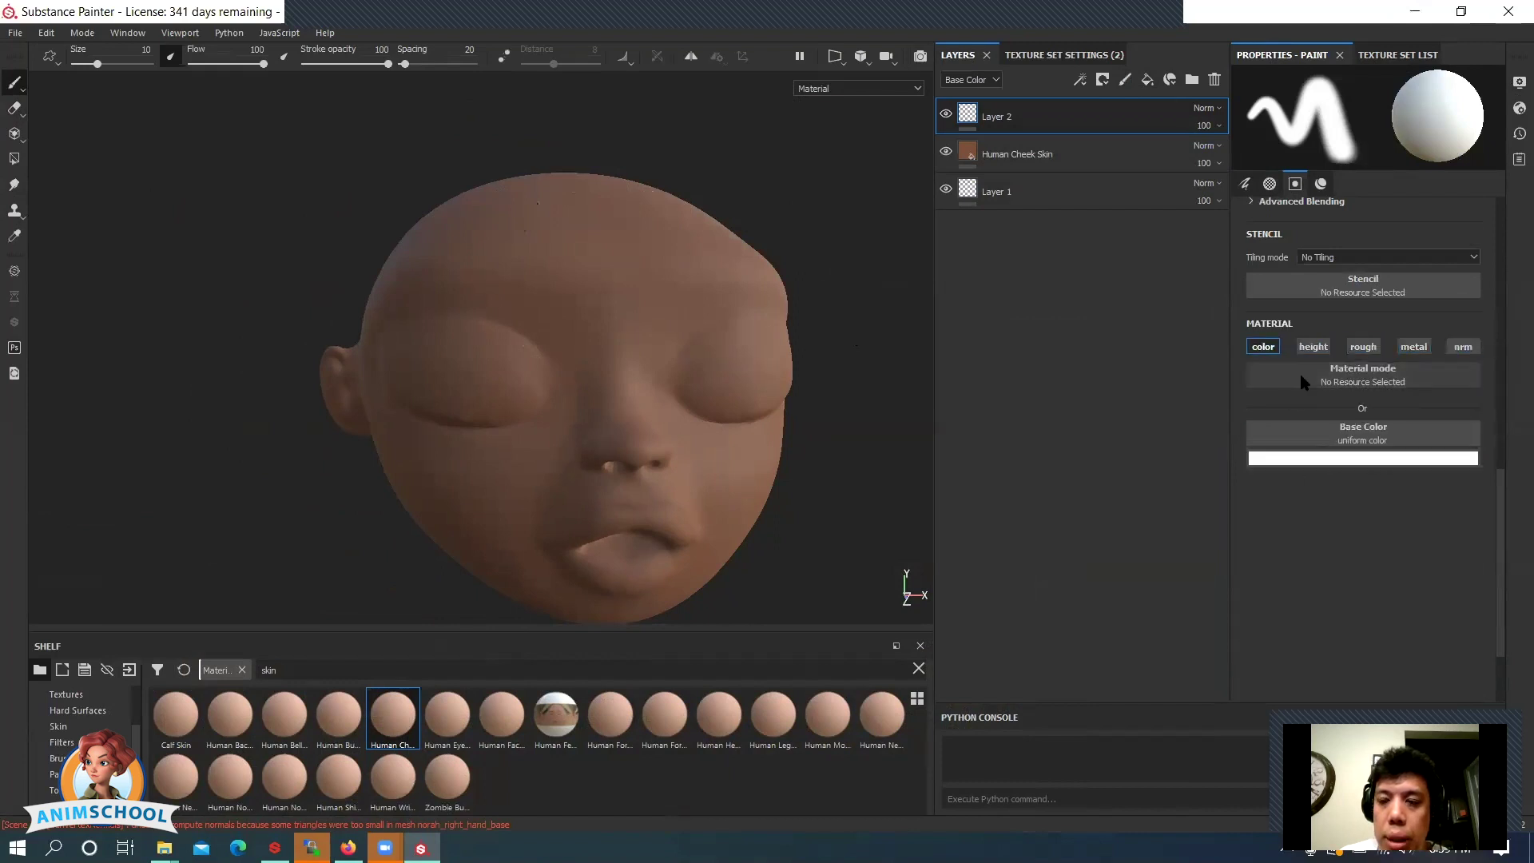
- Set the brush's base color to a muted pale yellow
{"action": "left_click", "coordinate": [1352, 442]}
{"action": "left_click", "coordinate": [1288, 459]}
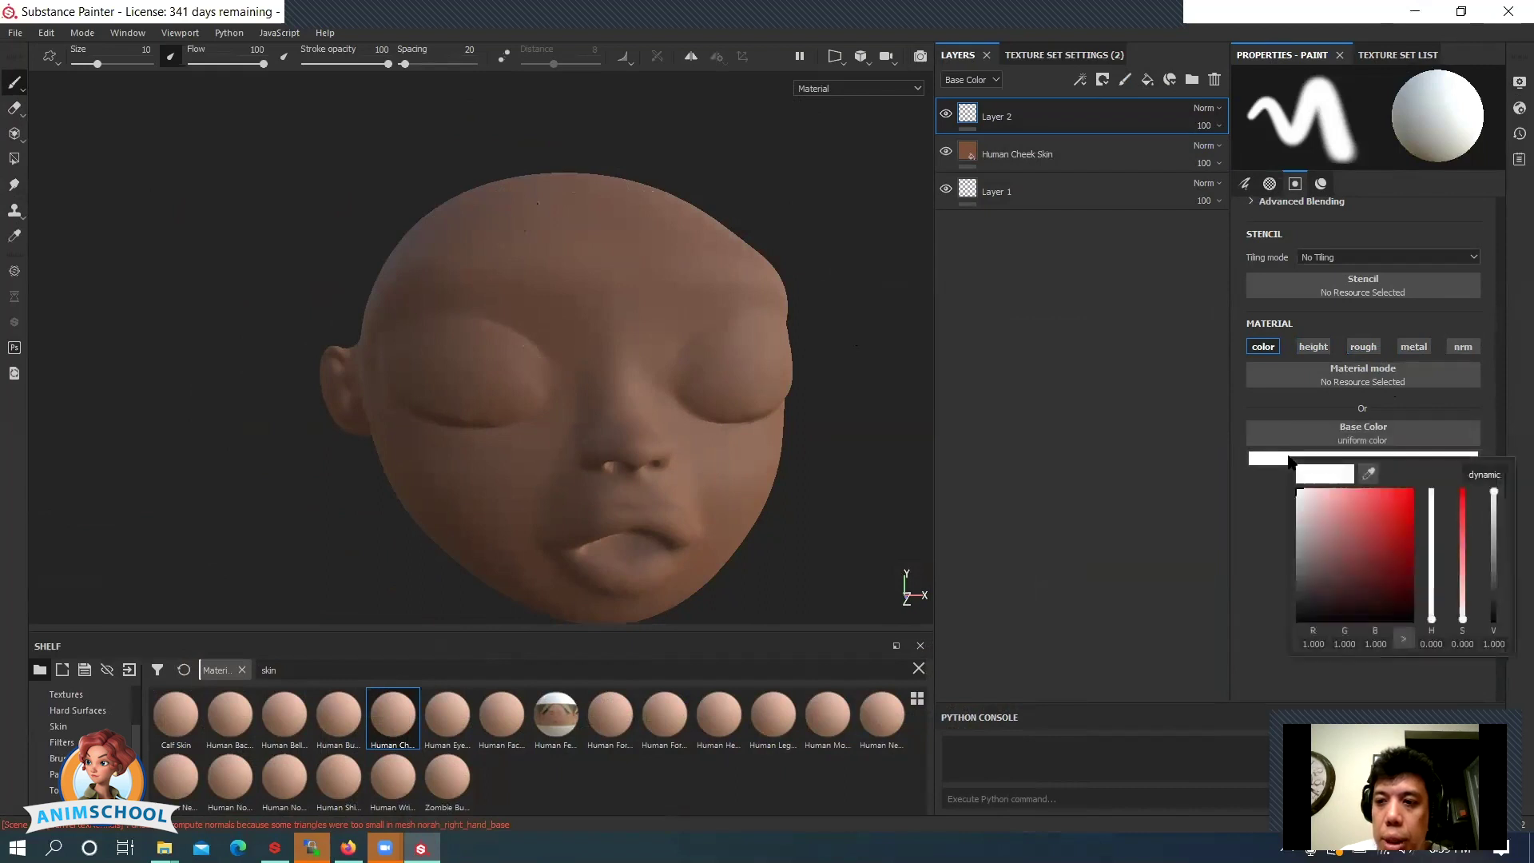
{"action": "left_click_drag", "start_coordinate": [1435, 595], "coordinate": [1467, 603]}
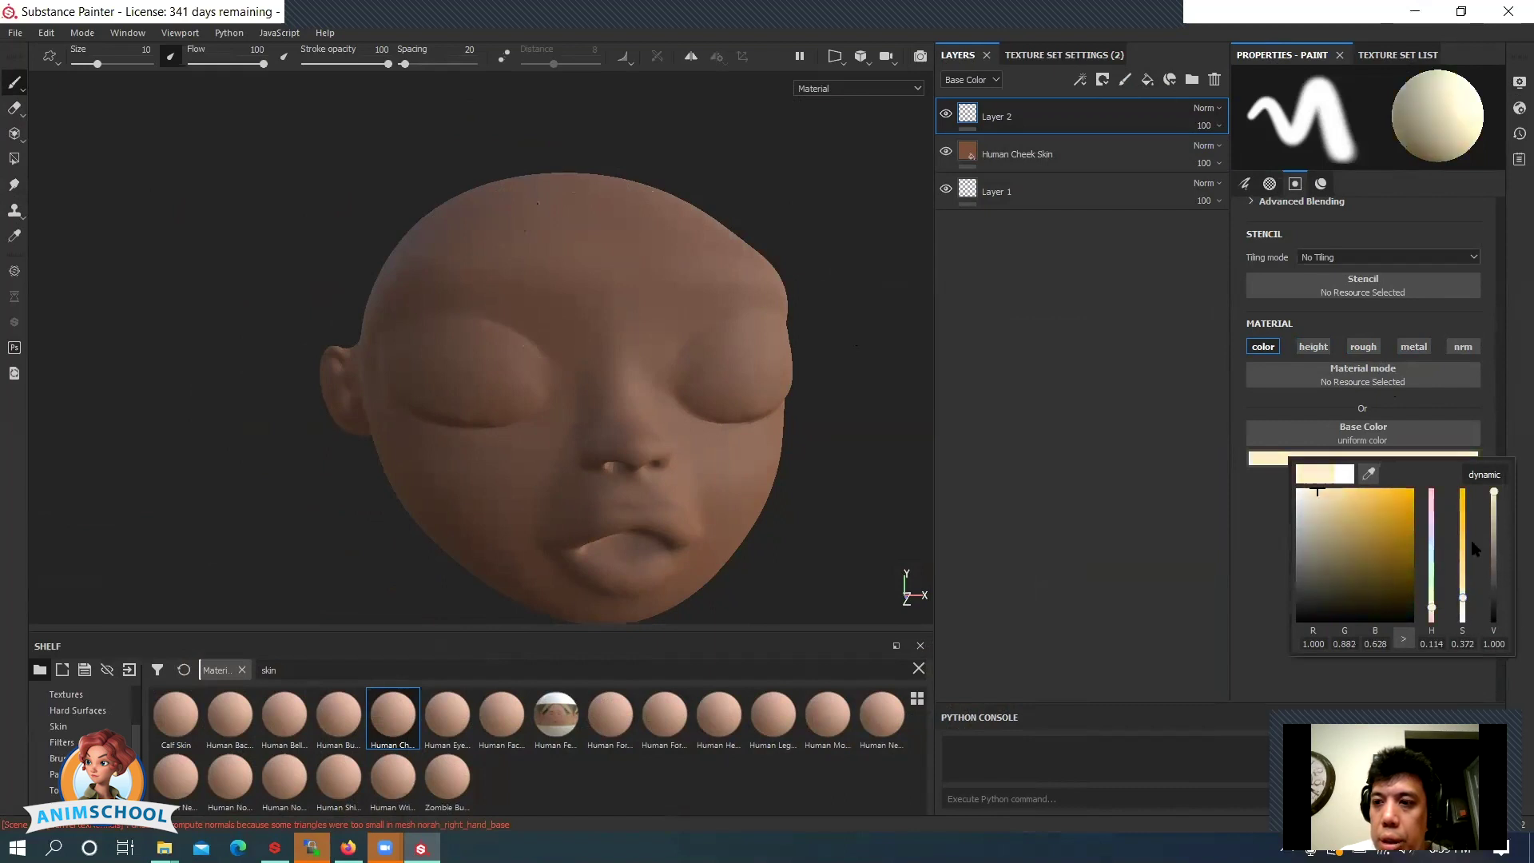
{"action": "left_click_drag", "start_coordinate": [1488, 494], "coordinate": [1495, 499]}
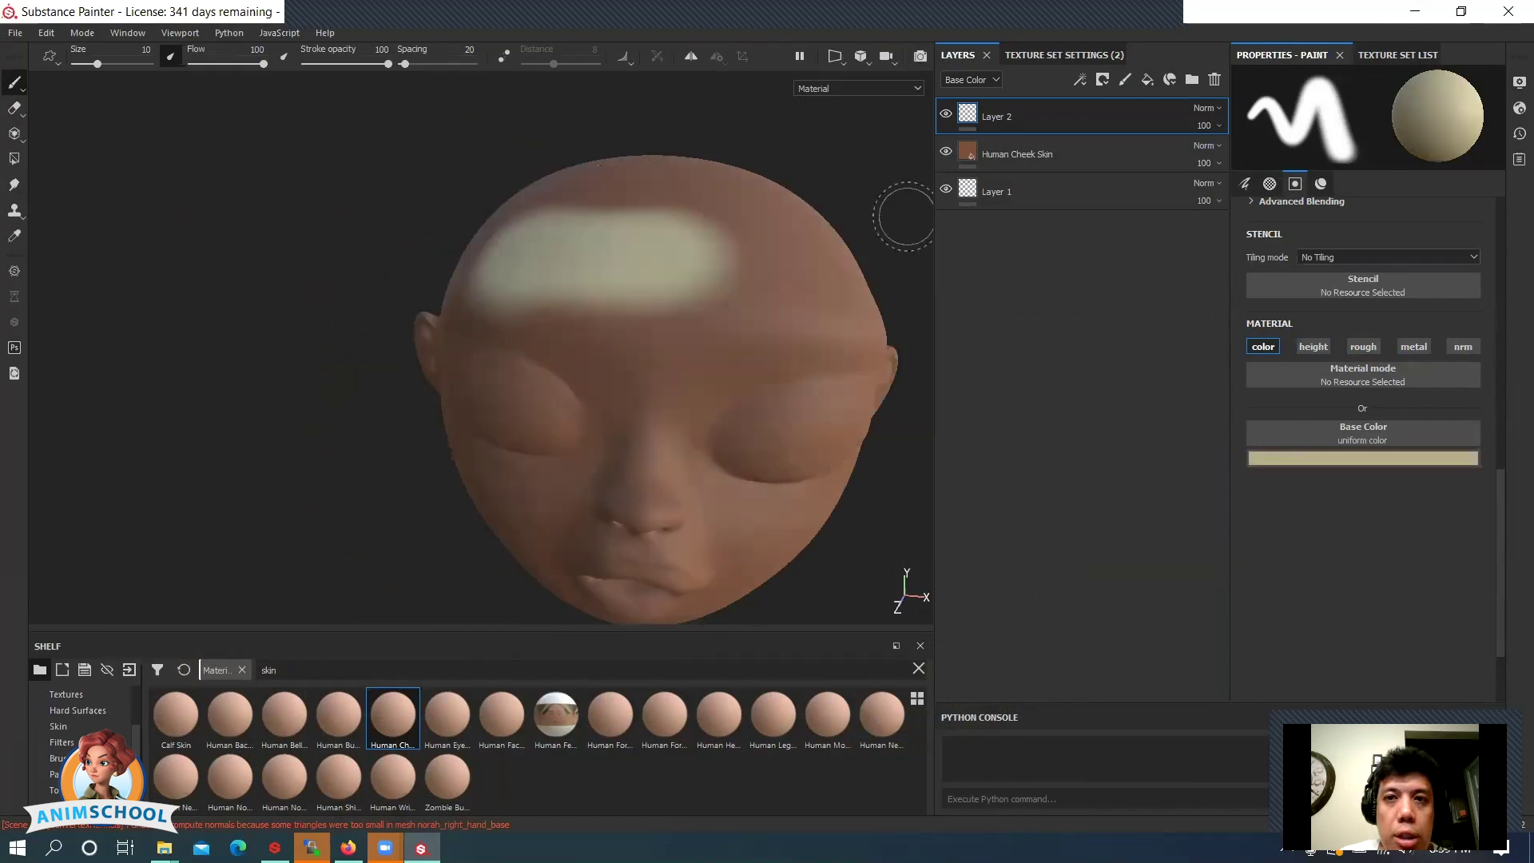
- Undo the unmirrored forehead strokes and turn on symmetry across the middle of the face
{"action": "key", "text": "ctrl+z"}
{"action": "key", "text": "ctrl+z"}
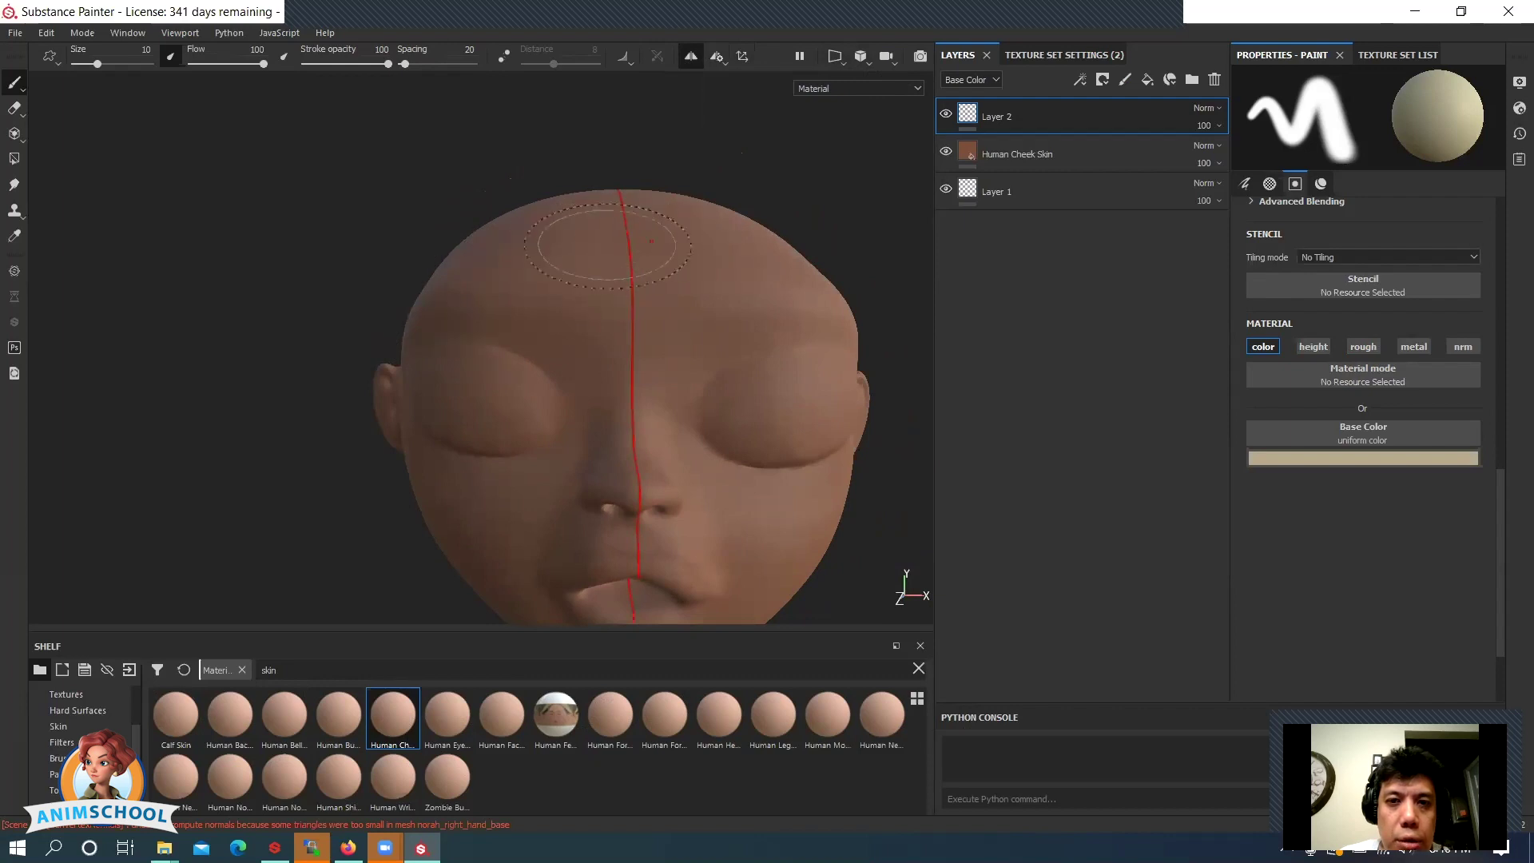
{"action": "mouse_move", "coordinate": [645, 248]}
{"action": "left_mouse_down", "text": "alt"}
{"action": "mouse_move", "coordinate": [629, 265]}
{"action": "mouse_move", "coordinate": [596, 231]}
{"action": "mouse_move", "coordinate": [623, 223]}
{"action": "mouse_move", "coordinate": [603, 216]}
{"action": "mouse_move", "coordinate": [511, 236]}
{"action": "mouse_move", "coordinate": [527, 295]}
{"action": "mouse_move", "coordinate": [627, 264]}
{"action": "mouse_move", "coordinate": [567, 231]}
{"action": "left_mouse_up", "text": "alt"}
- Undo the mirrored full-opacity test strokes on the forehead
{"action": "key", "text": "ctrl+z"}
{"action": "key", "text": "ctrl+z"}
{"action": "key", "text": "ctrl+z"}
{"action": "key", "text": "ctrl+z"}
{"action": "key", "text": "ctrl+z"}
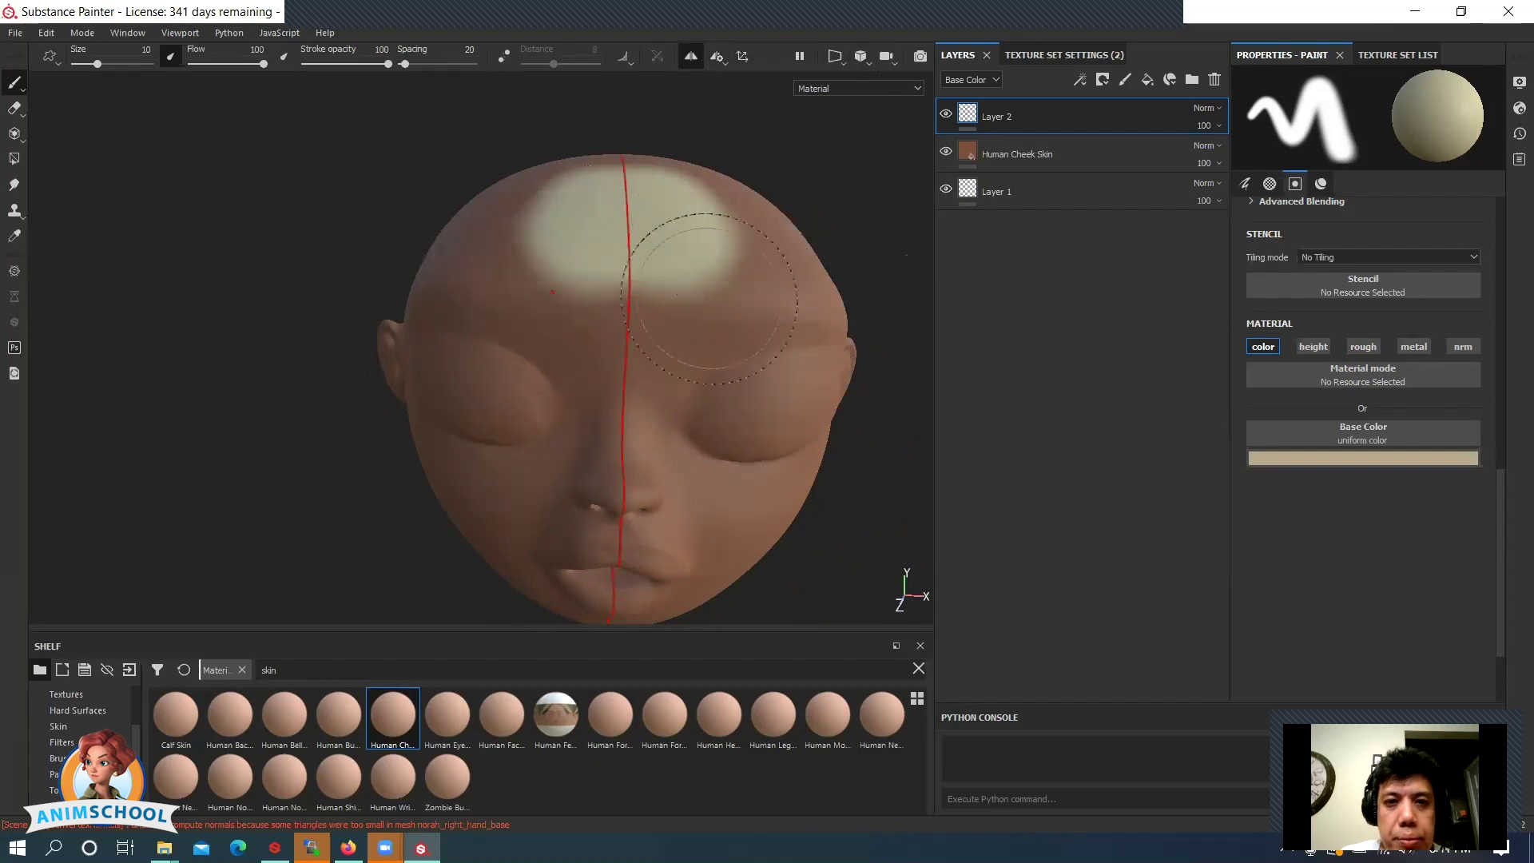
{"action": "key", "text": "ctrl+z"}
{"action": "key", "text": "ctrl+z"}
{"action": "key", "text": "ctrl+z"}
{"action": "key", "text": "ctrl+z"}
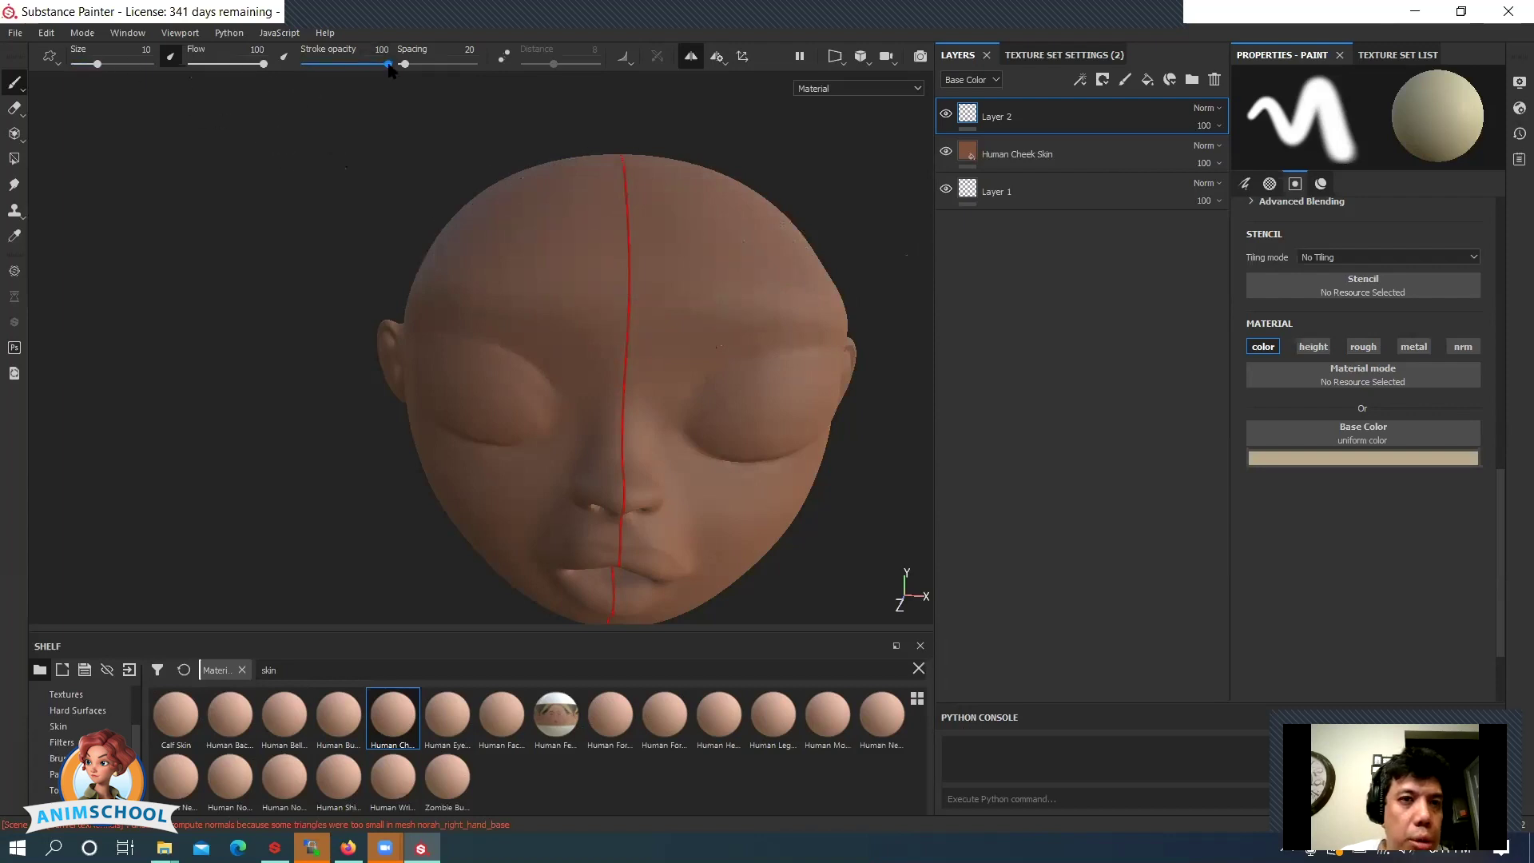
- Lower the stroke opacity to 12 and build up pale yellow over the forehead with soft mirrored strokes
{"action": "left_click_drag", "start_coordinate": [385, 69], "coordinate": [316, 70]}
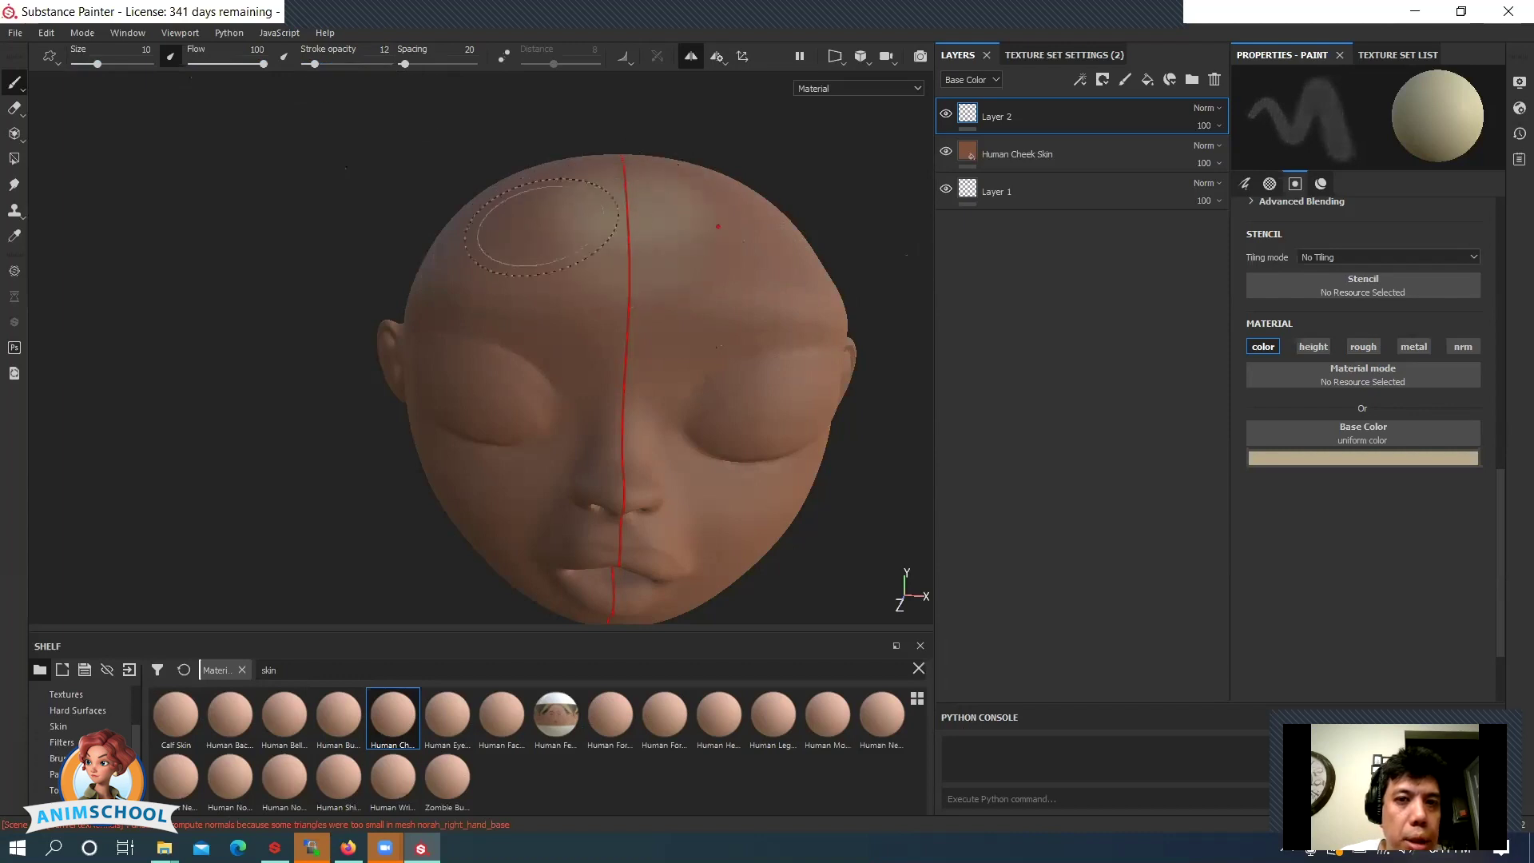
{"action": "mouse_move", "coordinate": [526, 230]}
{"action": "left_mouse_down"}
{"action": "mouse_move", "coordinate": [484, 245]}
{"action": "mouse_move", "coordinate": [609, 247]}
{"action": "mouse_move", "coordinate": [537, 214]}
{"action": "mouse_move", "coordinate": [624, 238]}
{"action": "left_mouse_up"}
{"action": "mouse_move", "coordinate": [560, 189]}
{"action": "left_mouse_down", "text": "alt"}
{"action": "mouse_move", "coordinate": [578, 223]}
{"action": "mouse_move", "coordinate": [528, 181]}
{"action": "left_mouse_up", "text": "alt"}
{"action": "mouse_move", "coordinate": [620, 253]}
{"action": "left_mouse_down", "text": "alt"}
{"action": "mouse_move", "coordinate": [685, 271]}
{"action": "mouse_move", "coordinate": [595, 415]}
{"action": "left_mouse_up", "text": "alt"}
{"action": "mouse_move", "coordinate": [511, 209]}
{"action": "left_mouse_down"}
{"action": "mouse_move", "coordinate": [483, 232]}
{"action": "mouse_move", "coordinate": [499, 435]}
{"action": "left_mouse_up"}
- Extend the pale yellow tint over the top, sides and back of the scalp
{"action": "left_click_drag", "start_coordinate": [533, 319], "coordinate": [559, 160], "text": "alt"}
{"action": "scroll", "coordinate": [497, 479], "scroll_direction": "down", "scroll_amount": 5}
{"action": "left_click_drag", "start_coordinate": [342, 291], "coordinate": [479, 189], "text": "alt"}
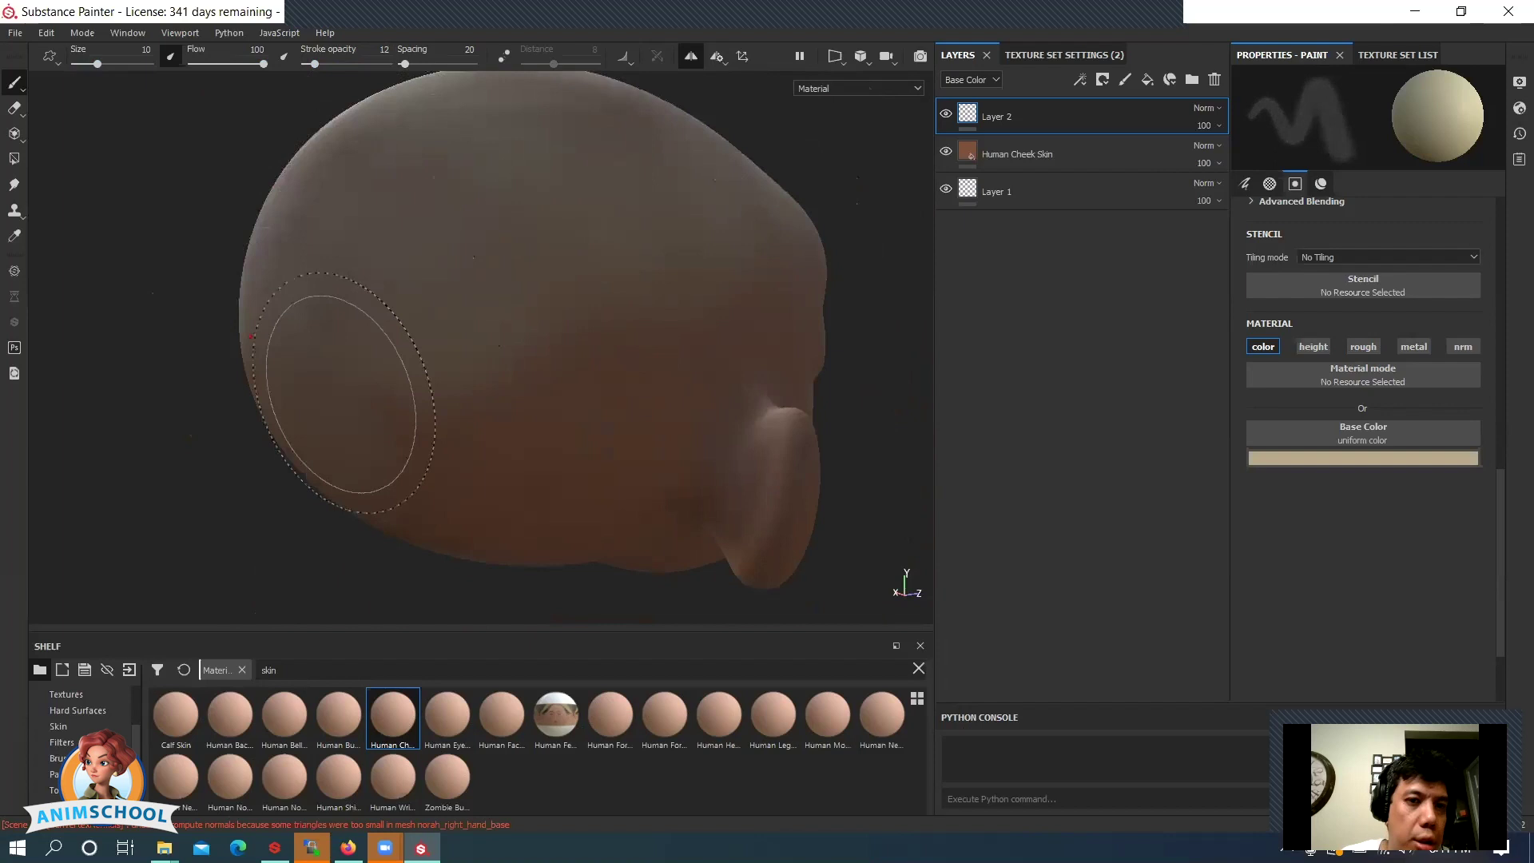
{"action": "left_click_drag", "start_coordinate": [342, 256], "coordinate": [500, 417], "text": "alt"}
{"action": "middle_click_drag", "start_coordinate": [500, 418], "coordinate": [400, 591], "text": "alt"}
{"action": "left_click_drag", "start_coordinate": [639, 320], "coordinate": [489, 351], "text": "alt"}
{"action": "right_click_drag", "start_coordinate": [489, 352], "coordinate": [493, 80], "text": "alt"}
{"action": "left_click_drag", "start_coordinate": [531, 204], "coordinate": [618, 290]}
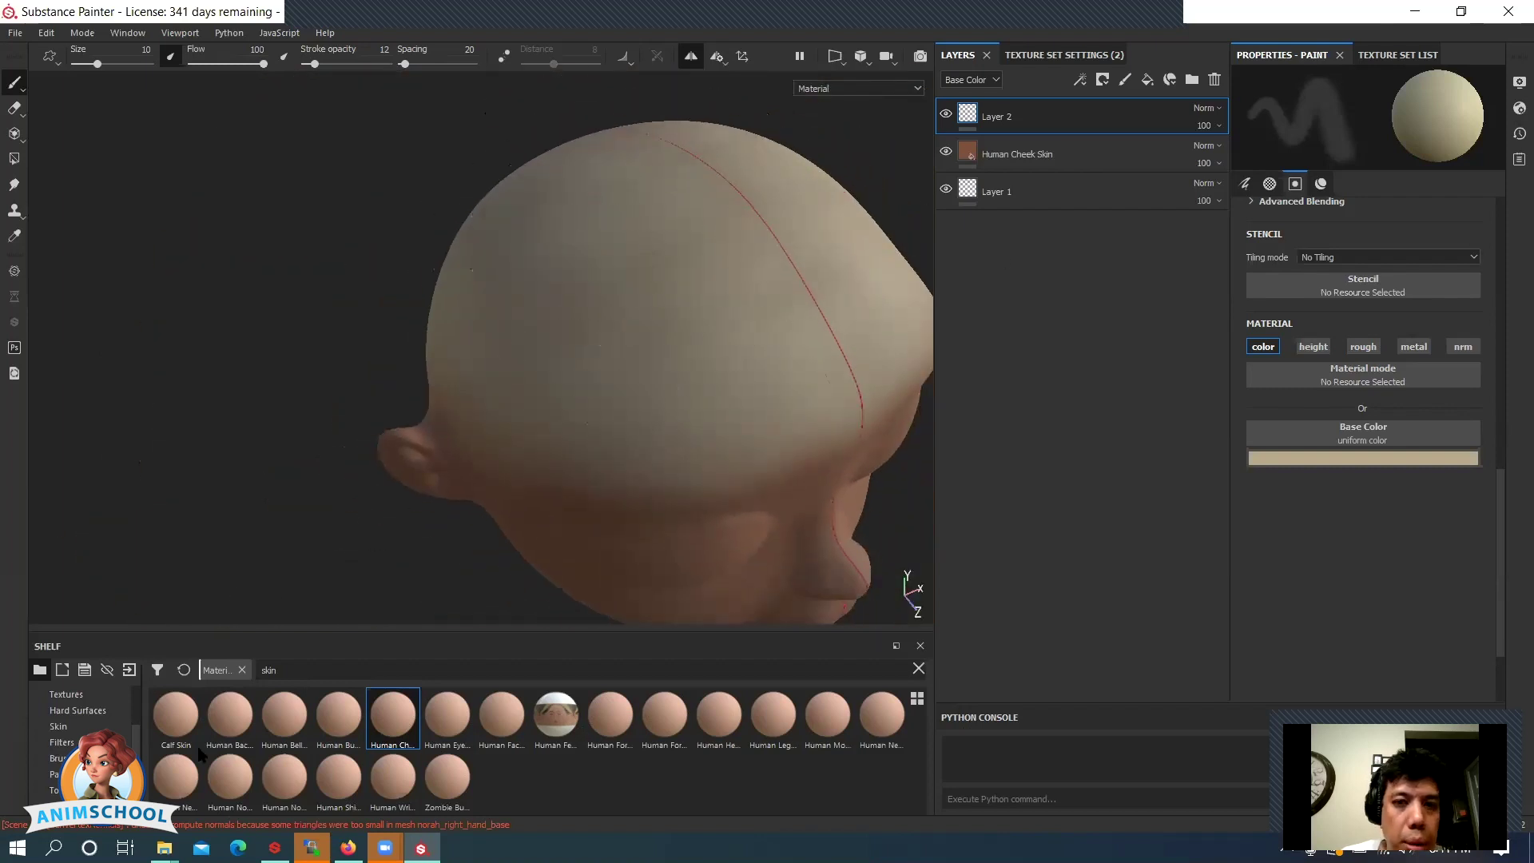
- Browse the shelf's brush presets and choose the Dirt 1 brush
{"action": "scroll", "coordinate": [83, 723], "scroll_direction": "up", "scroll_amount": 3}
{"action": "left_click", "coordinate": [64, 725]}
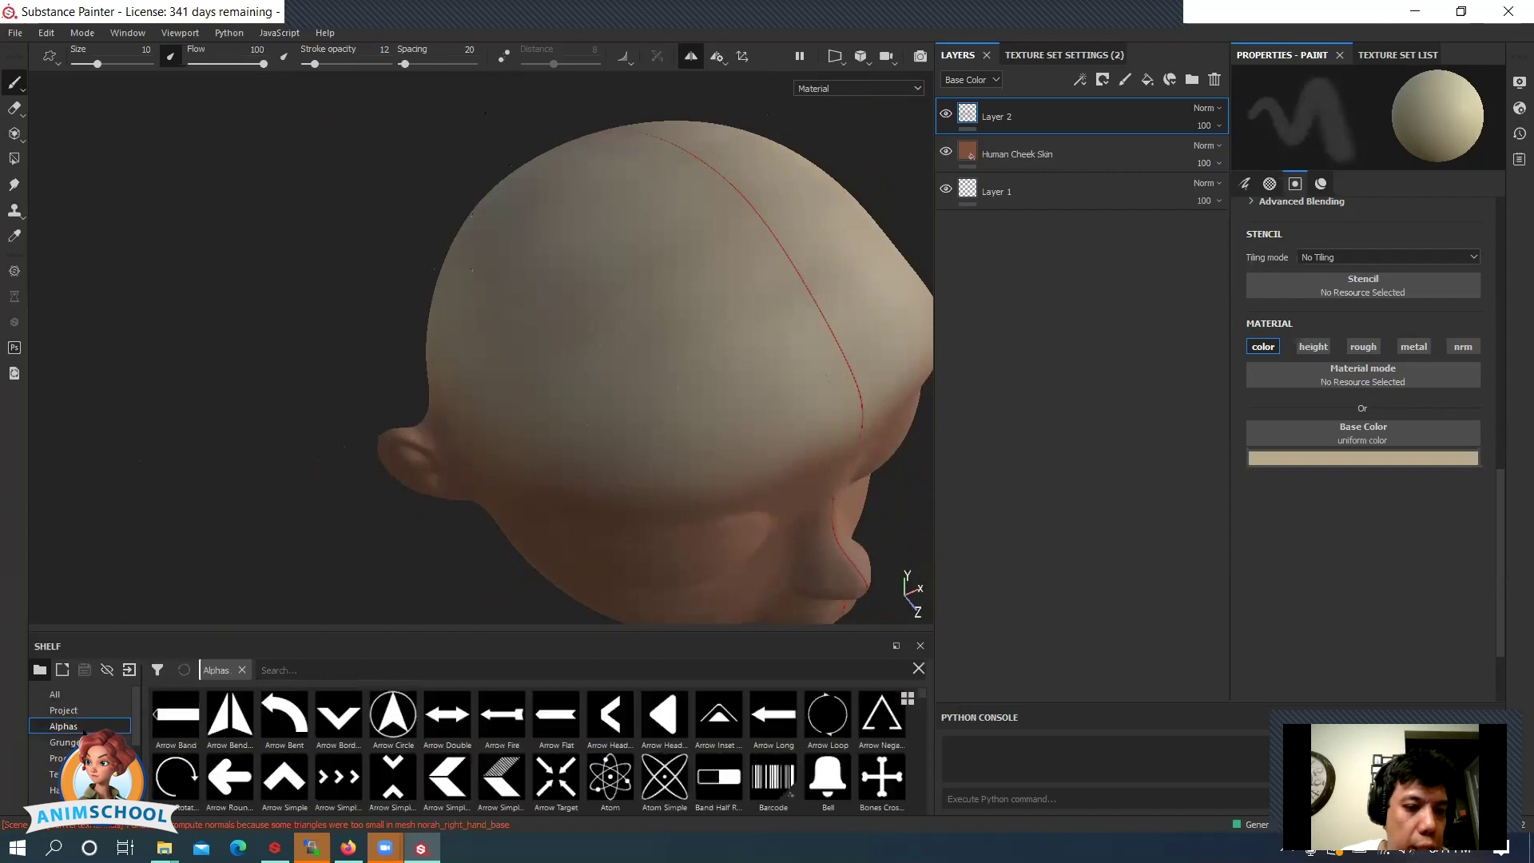
{"action": "left_click", "coordinate": [54, 757]}
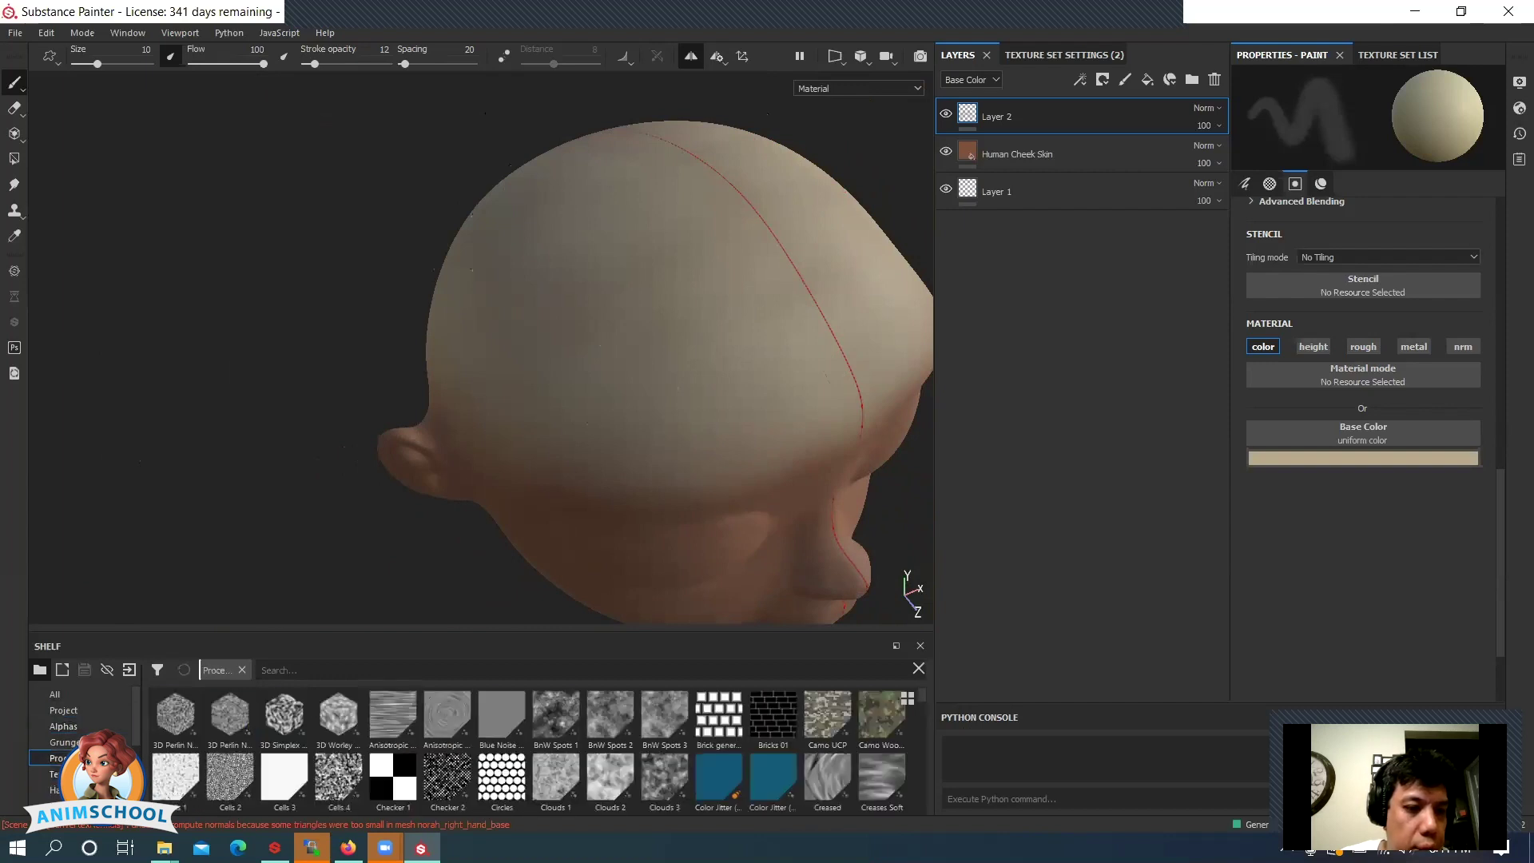
{"action": "scroll", "coordinate": [54, 757], "scroll_direction": "down", "scroll_amount": 3}
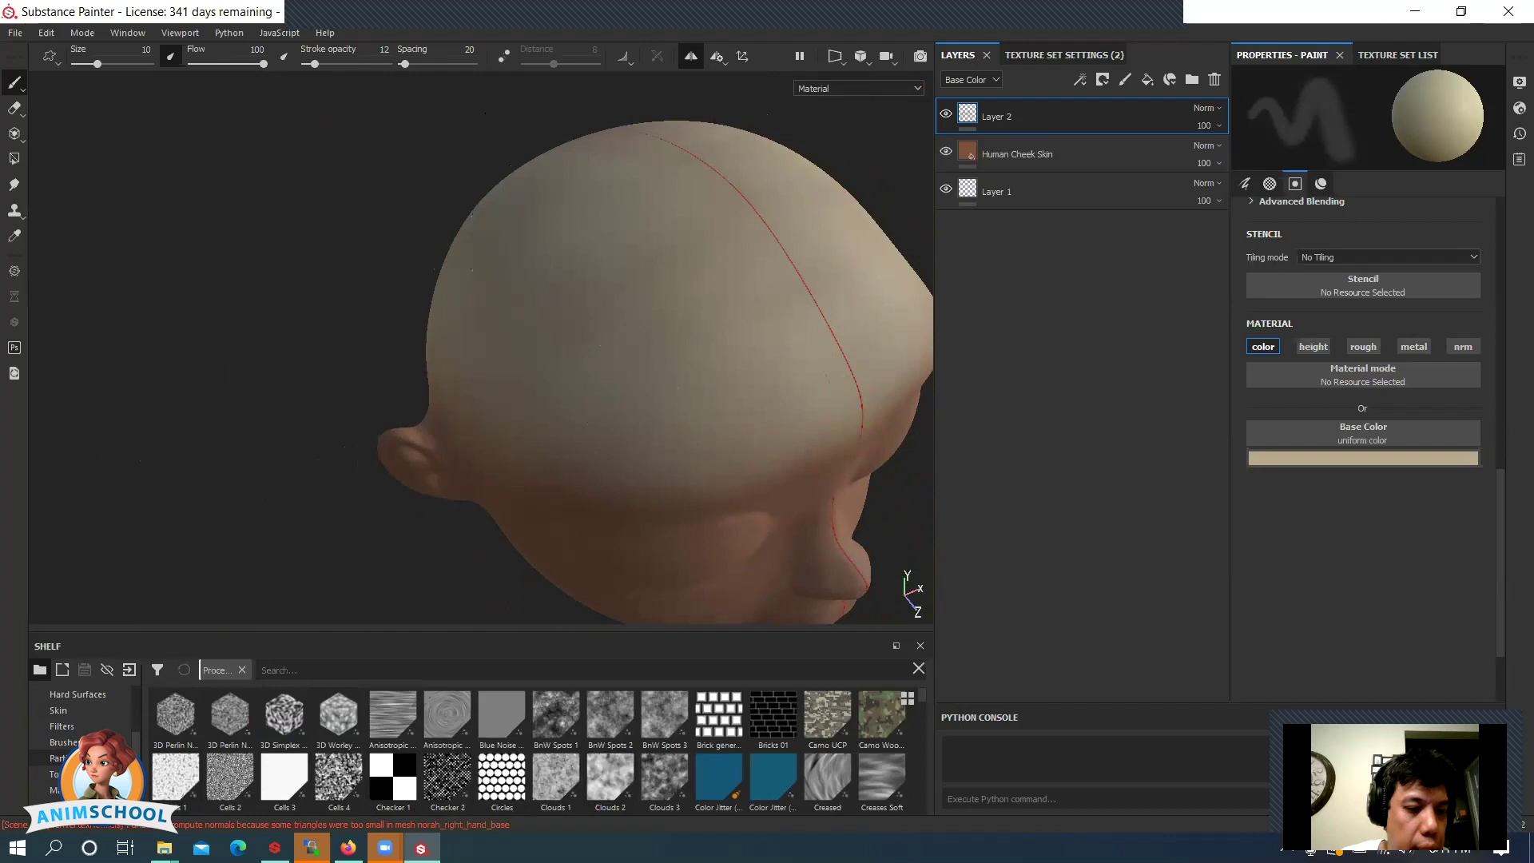
{"action": "left_click", "coordinate": [58, 742]}
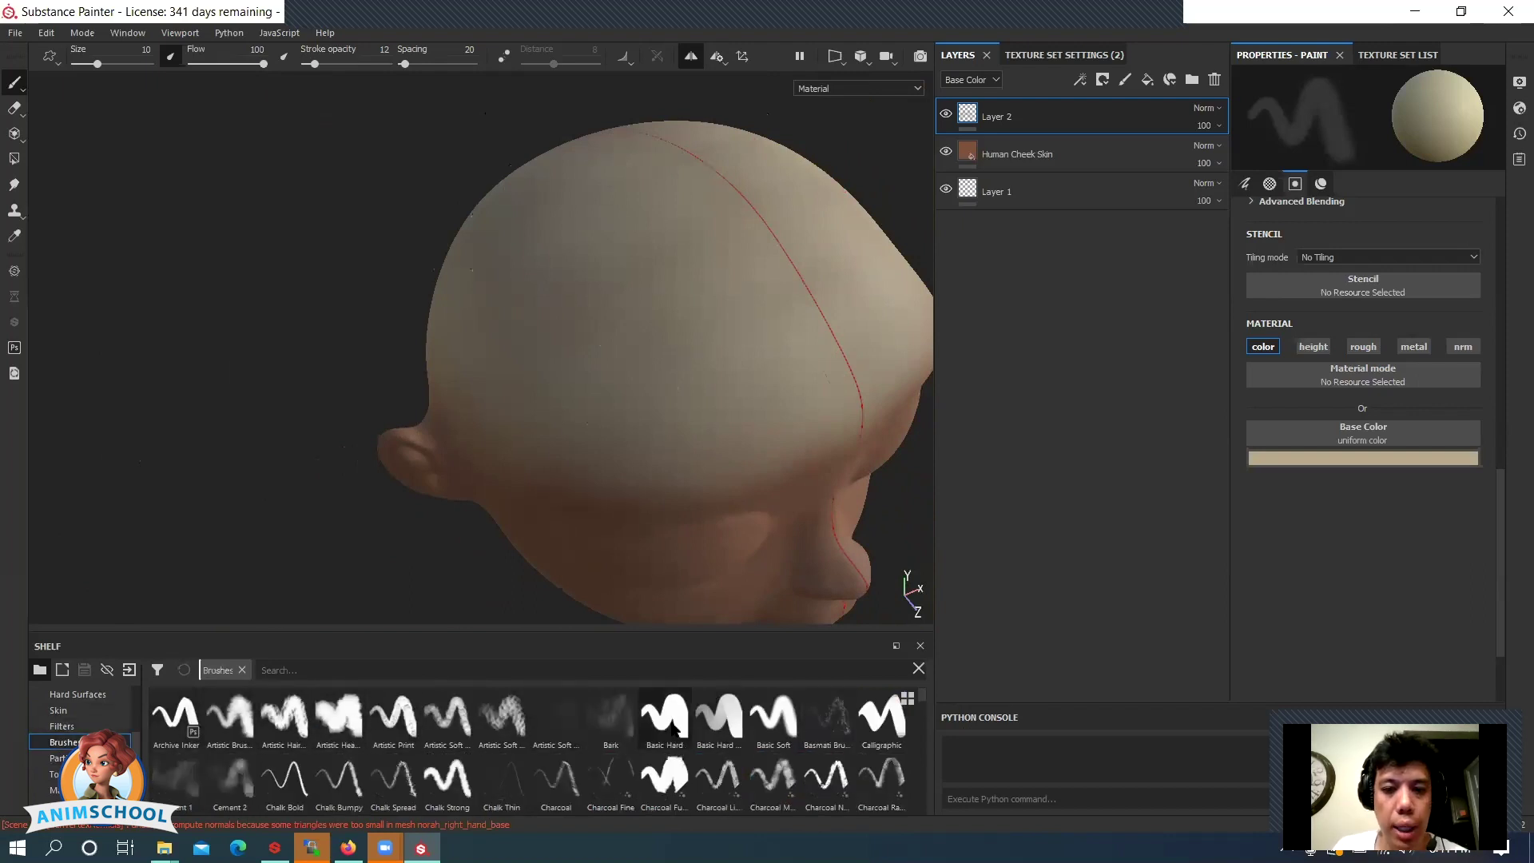
{"action": "left_click", "coordinate": [502, 715]}
{"action": "scroll", "coordinate": [551, 751], "scroll_direction": "down", "scroll_amount": 2}
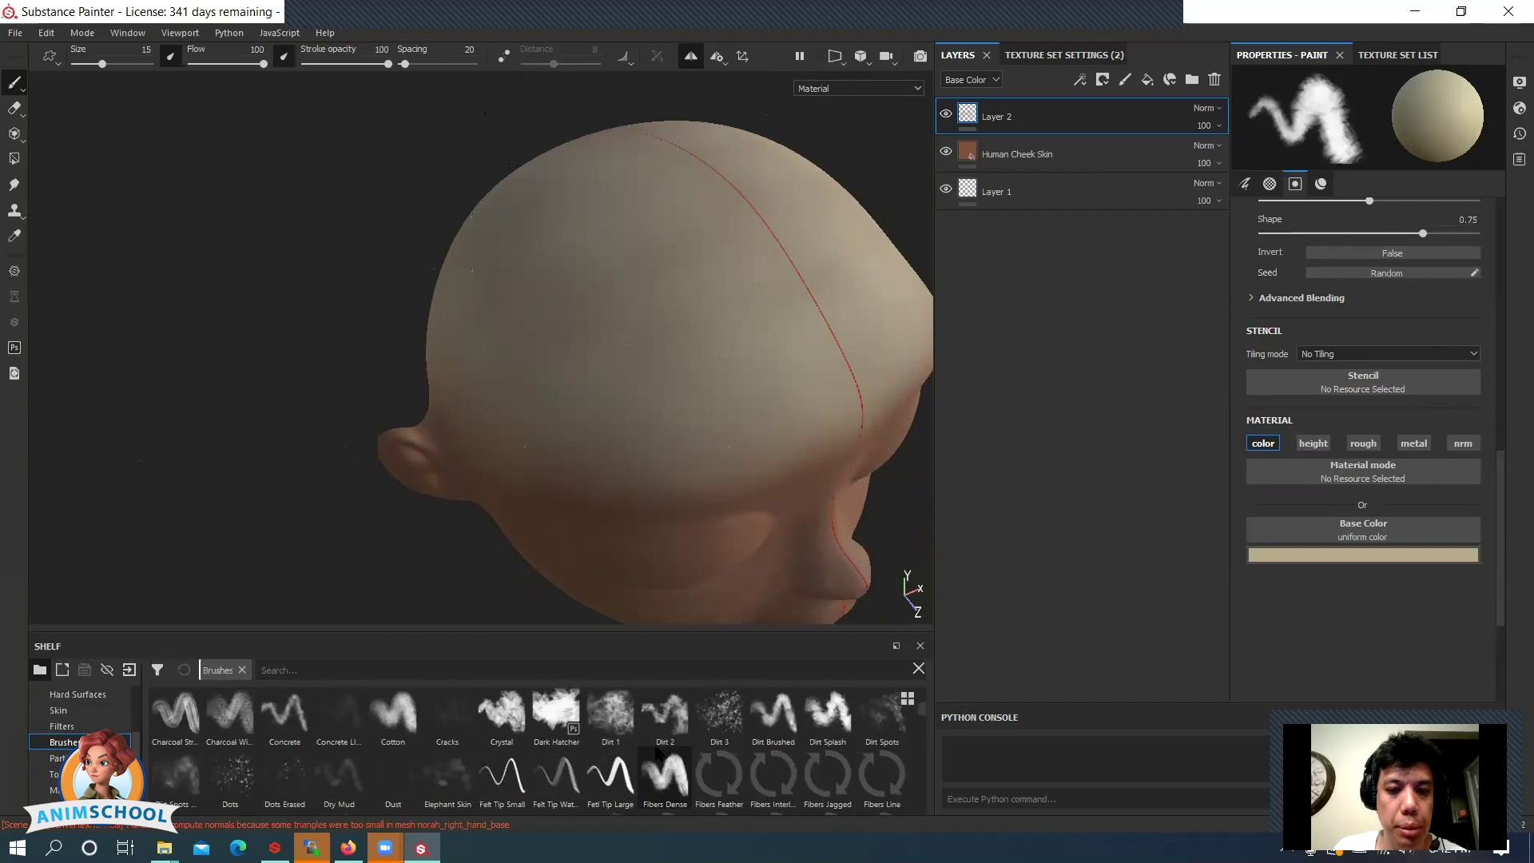
{"action": "left_click", "coordinate": [610, 713]}
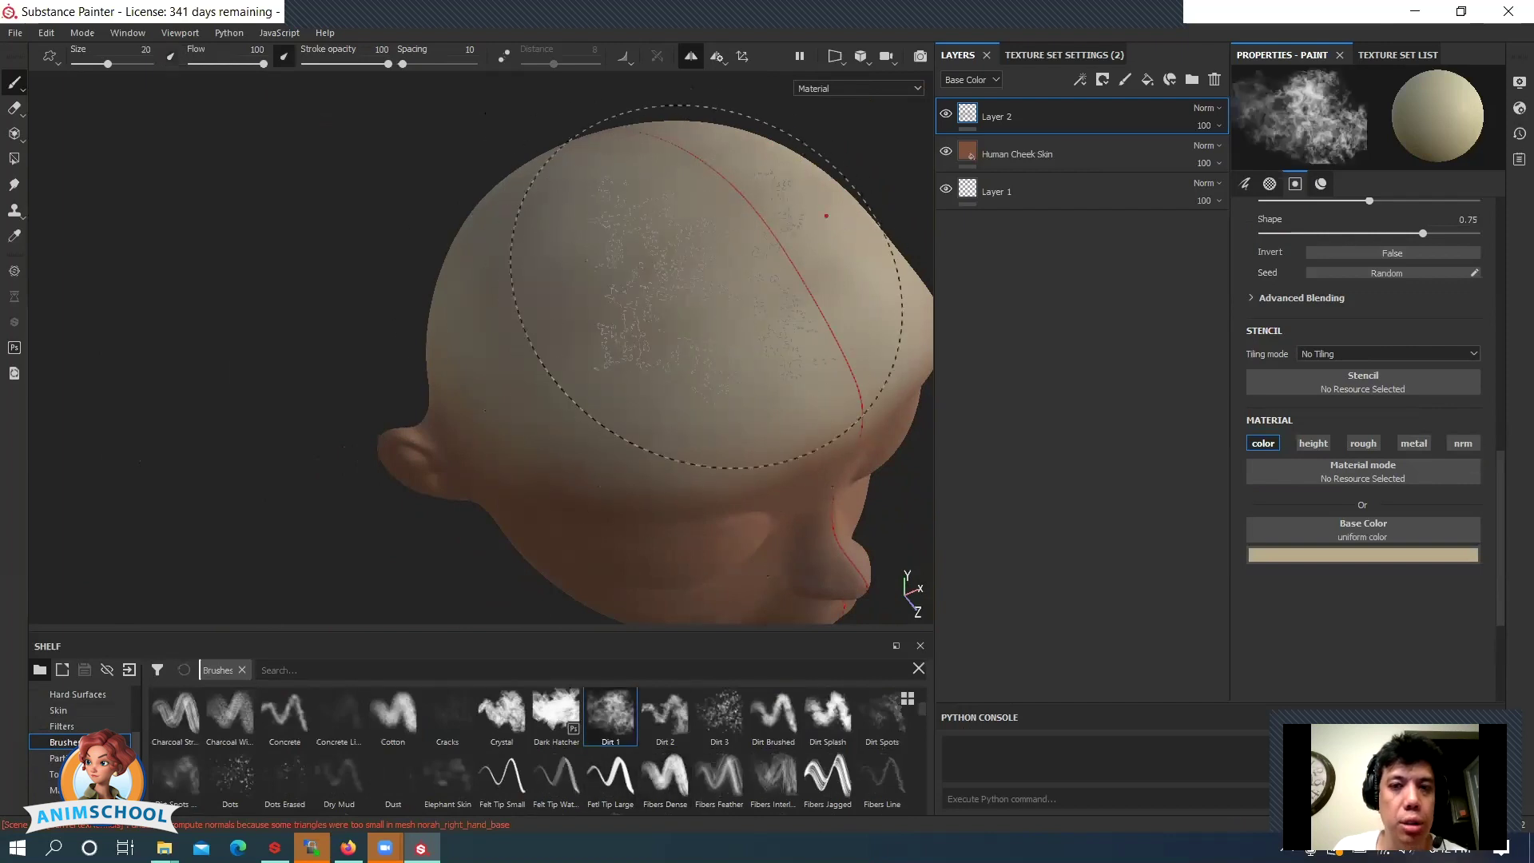
- Reduce the Dirt 1 brush's stroke opacity to 32 and paint subtle mottling over the yellow scalp area
{"action": "left_click_drag", "start_coordinate": [388, 63], "coordinate": [331, 64]}
{"action": "mouse_move", "coordinate": [735, 301]}
{"action": "left_mouse_down"}
{"action": "mouse_move", "coordinate": [600, 291]}
{"action": "mouse_move", "coordinate": [736, 257]}
{"action": "mouse_move", "coordinate": [698, 279]}
{"action": "mouse_move", "coordinate": [631, 260]}
{"action": "left_mouse_up"}
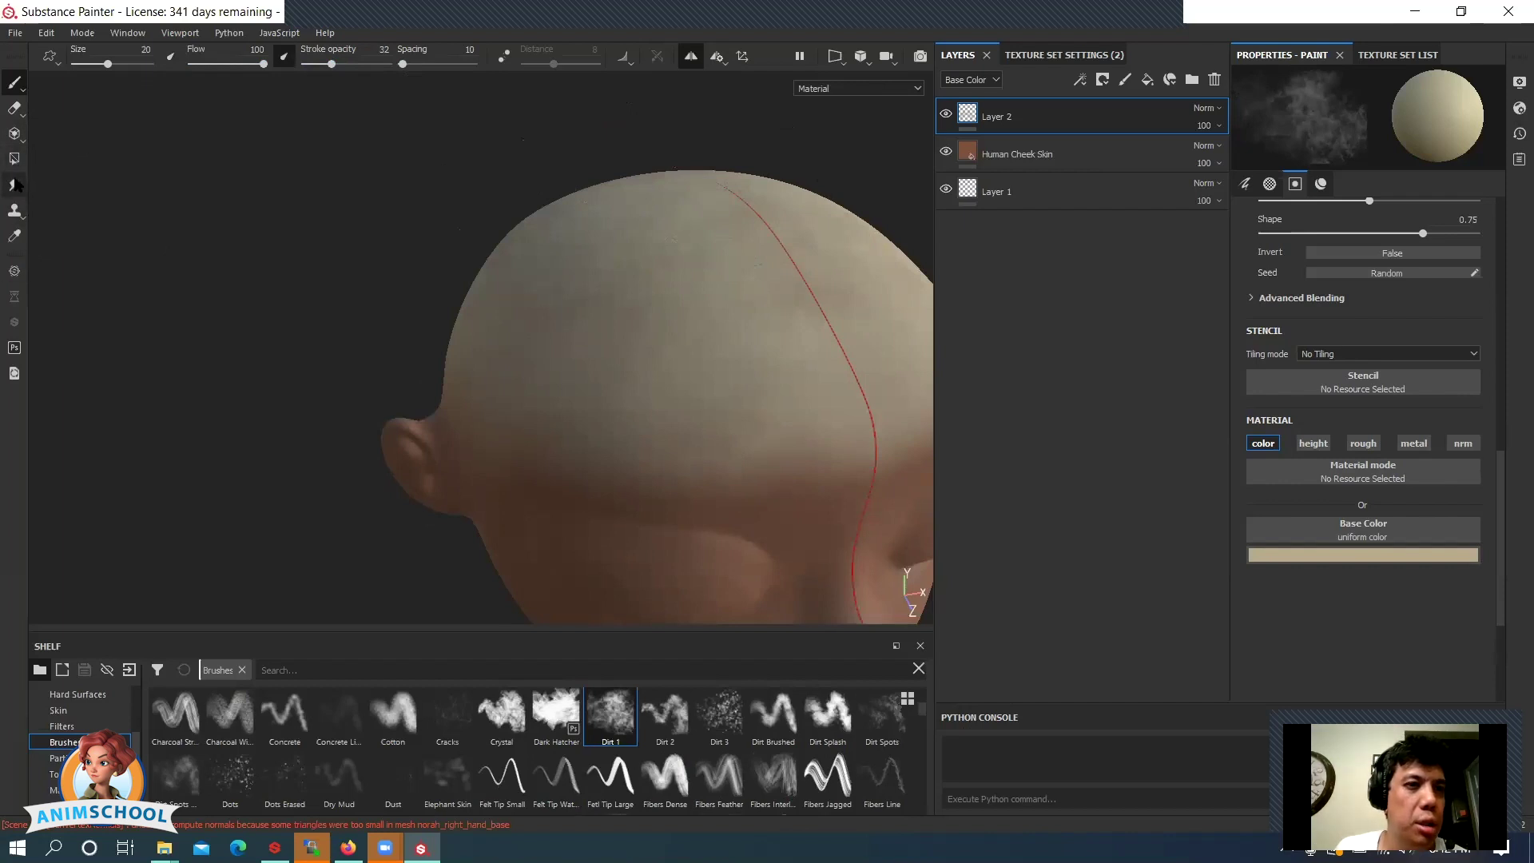
- Add a Blur filter to Layer 2 and set its blur intensity to about 10.77
{"action": "right_click", "coordinate": [1075, 125]}
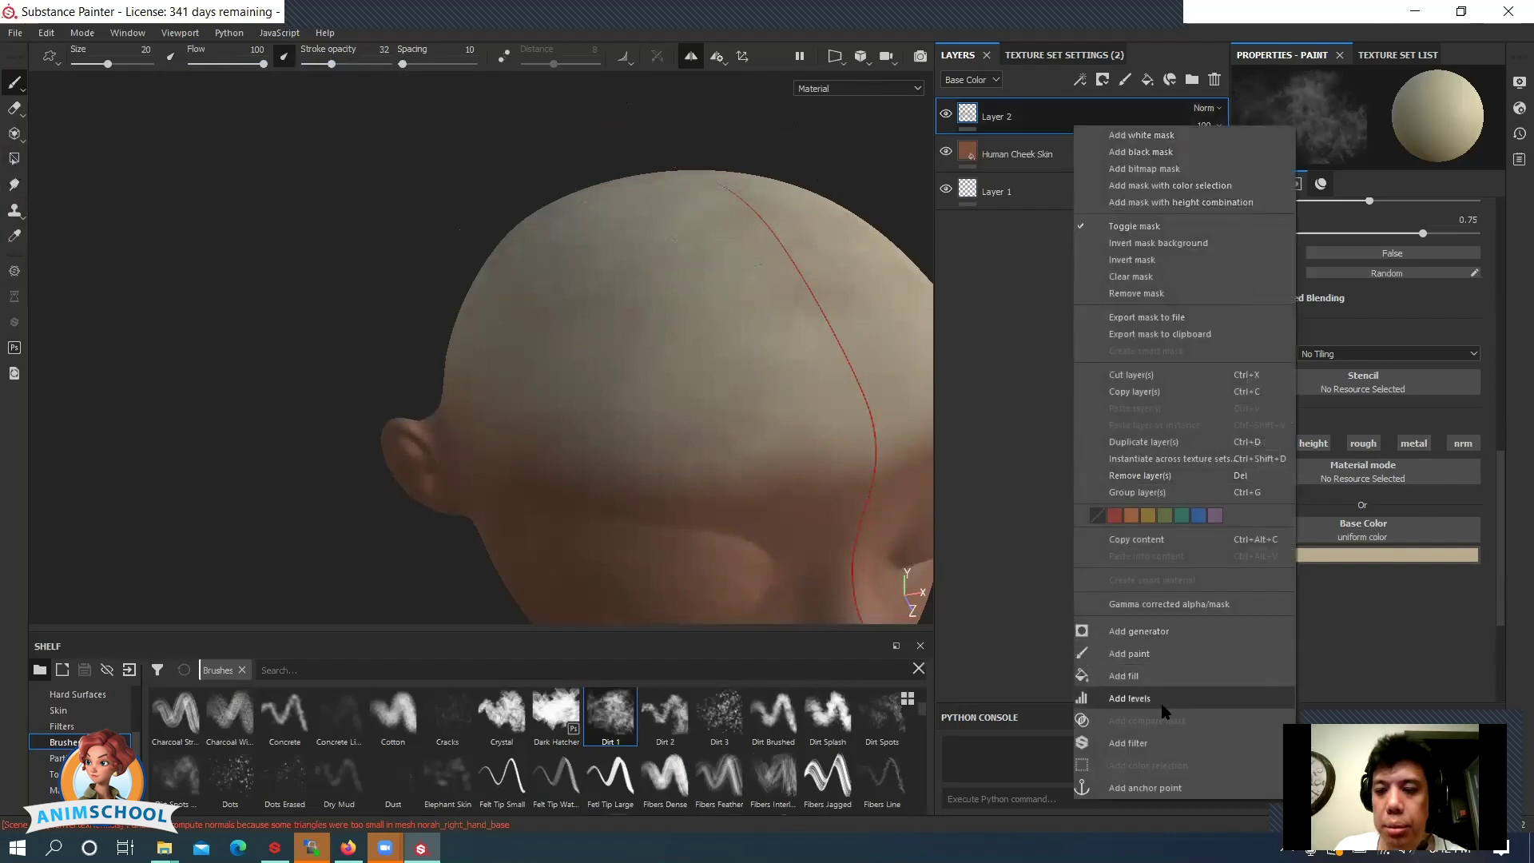
{"action": "left_click", "coordinate": [1149, 744]}
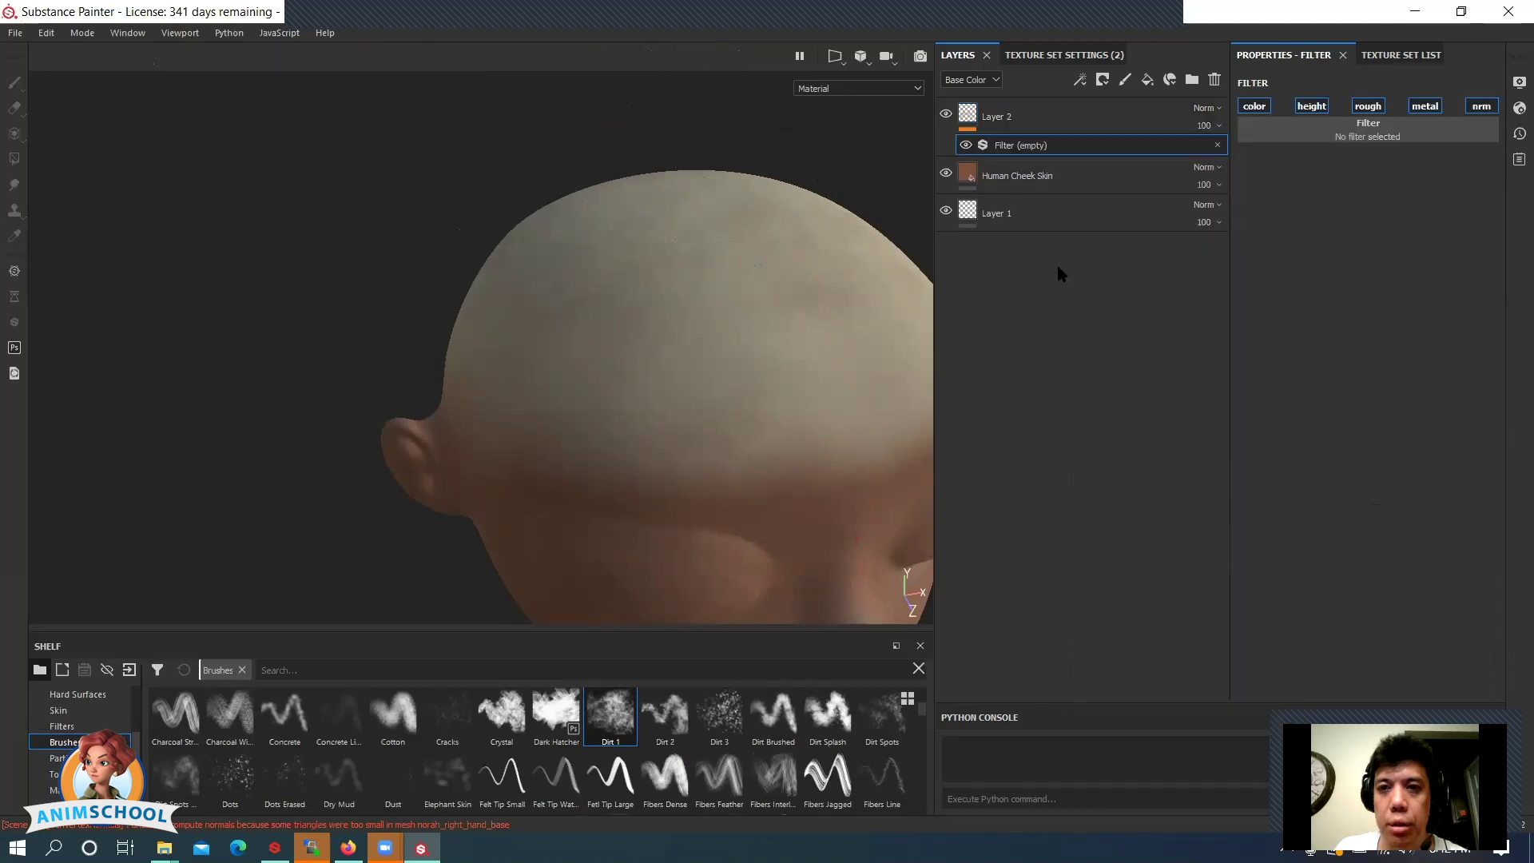
{"action": "left_click", "coordinate": [1299, 127]}
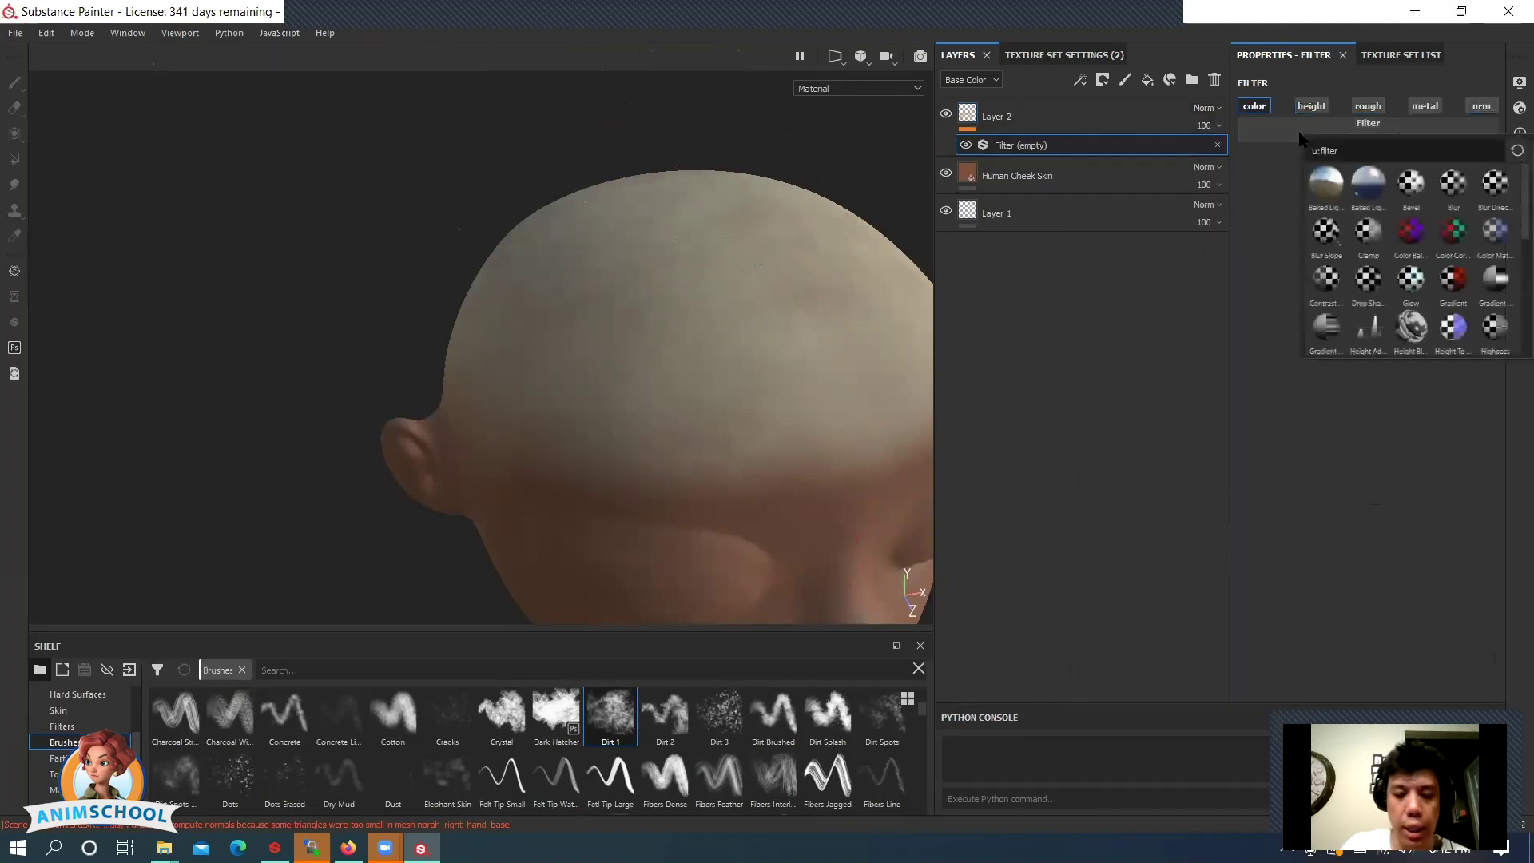
{"action": "type", "text": "blur"}
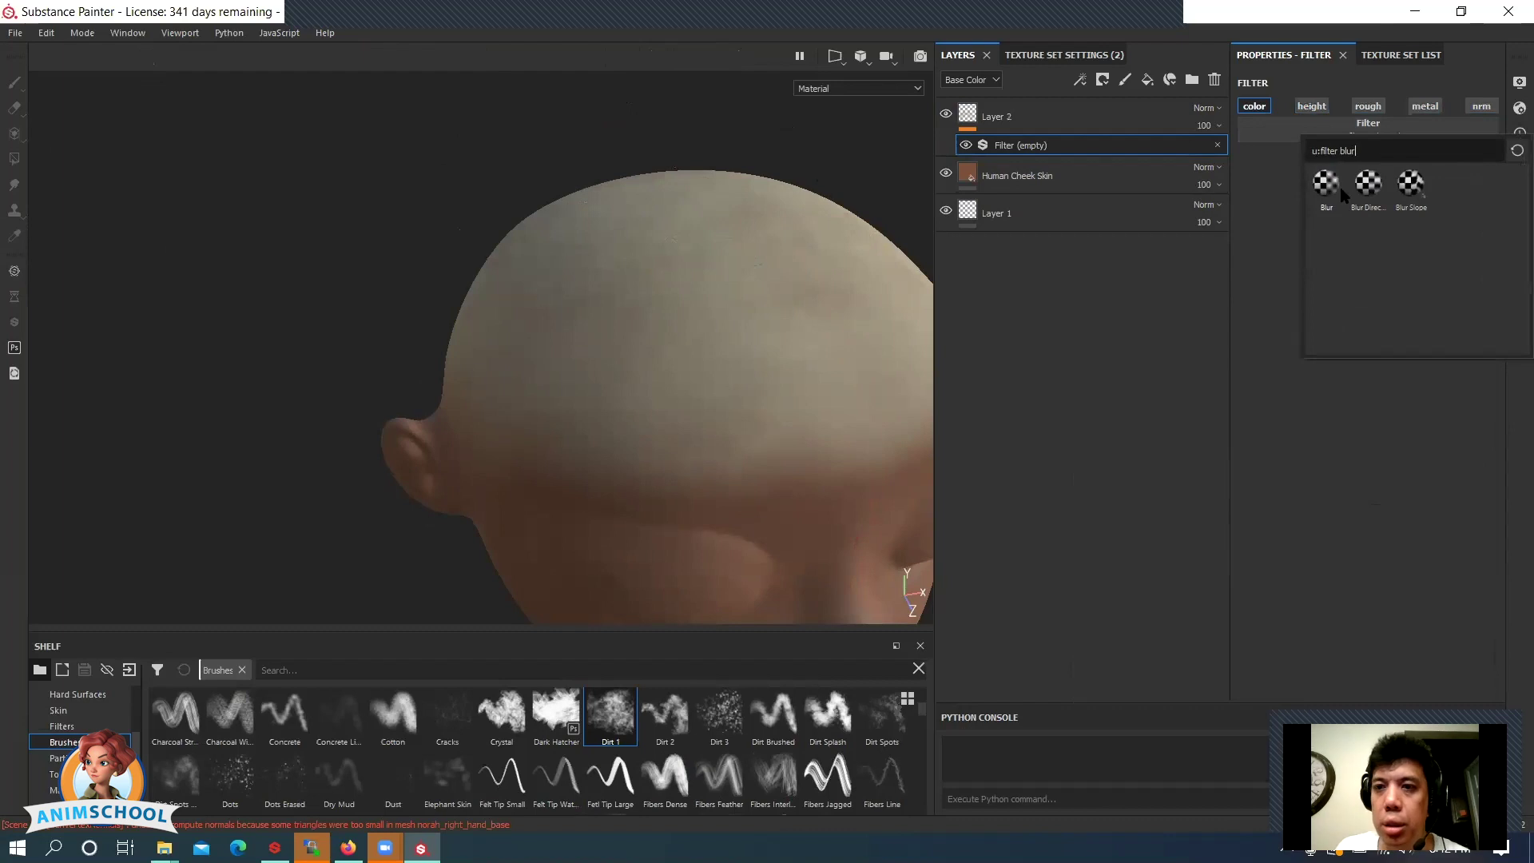
{"action": "left_click", "coordinate": [1330, 190]}
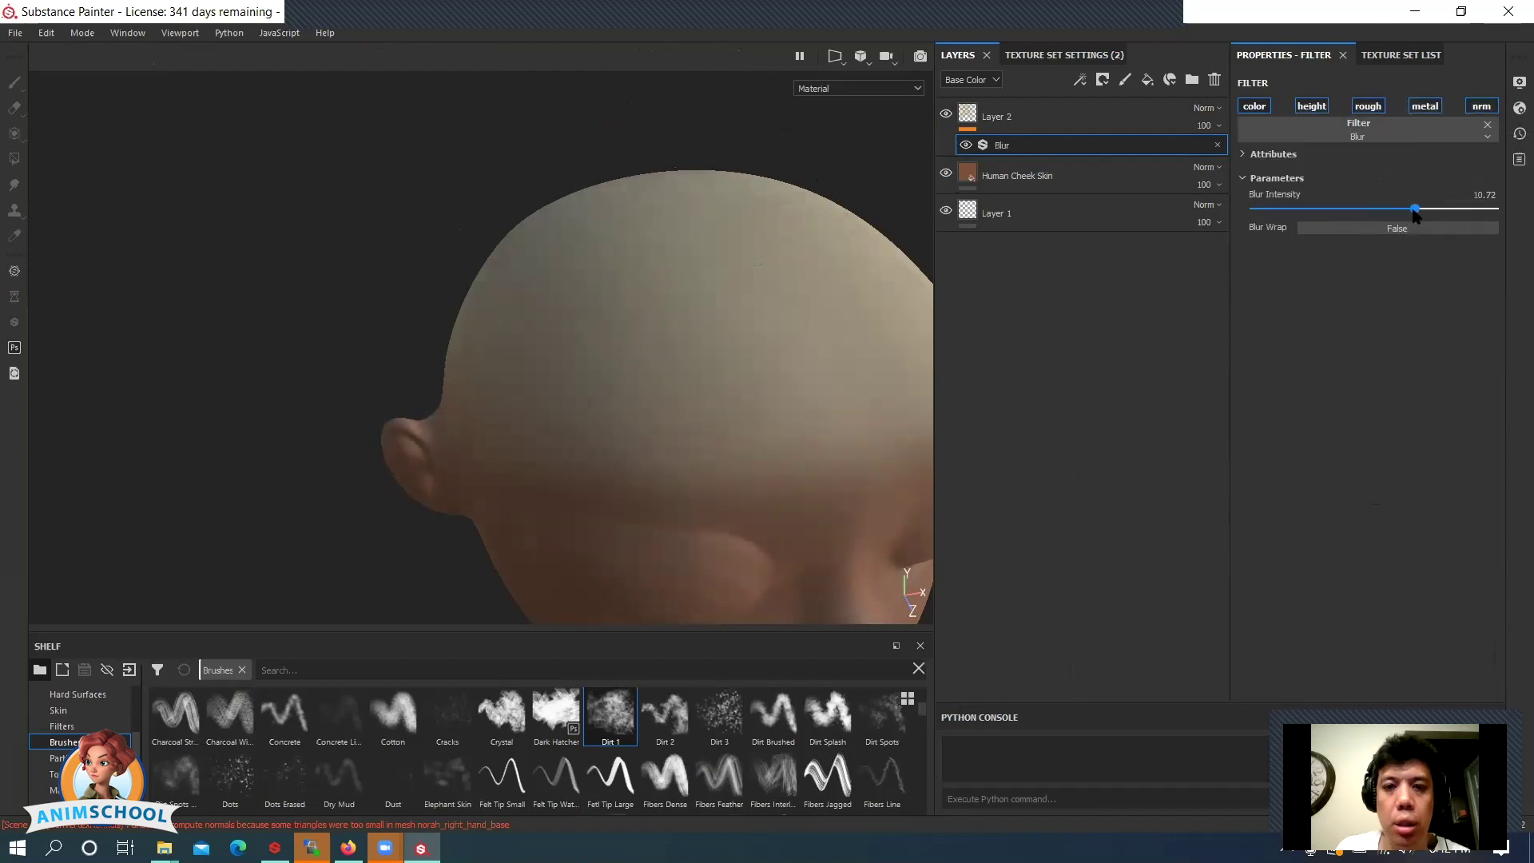
{"action": "left_click_drag", "start_coordinate": [1413, 211], "coordinate": [1414, 211]}
- Lower Layer 2's opacity to 47 so the yellow tint blends into the skin
{"action": "left_click", "coordinate": [1217, 126]}
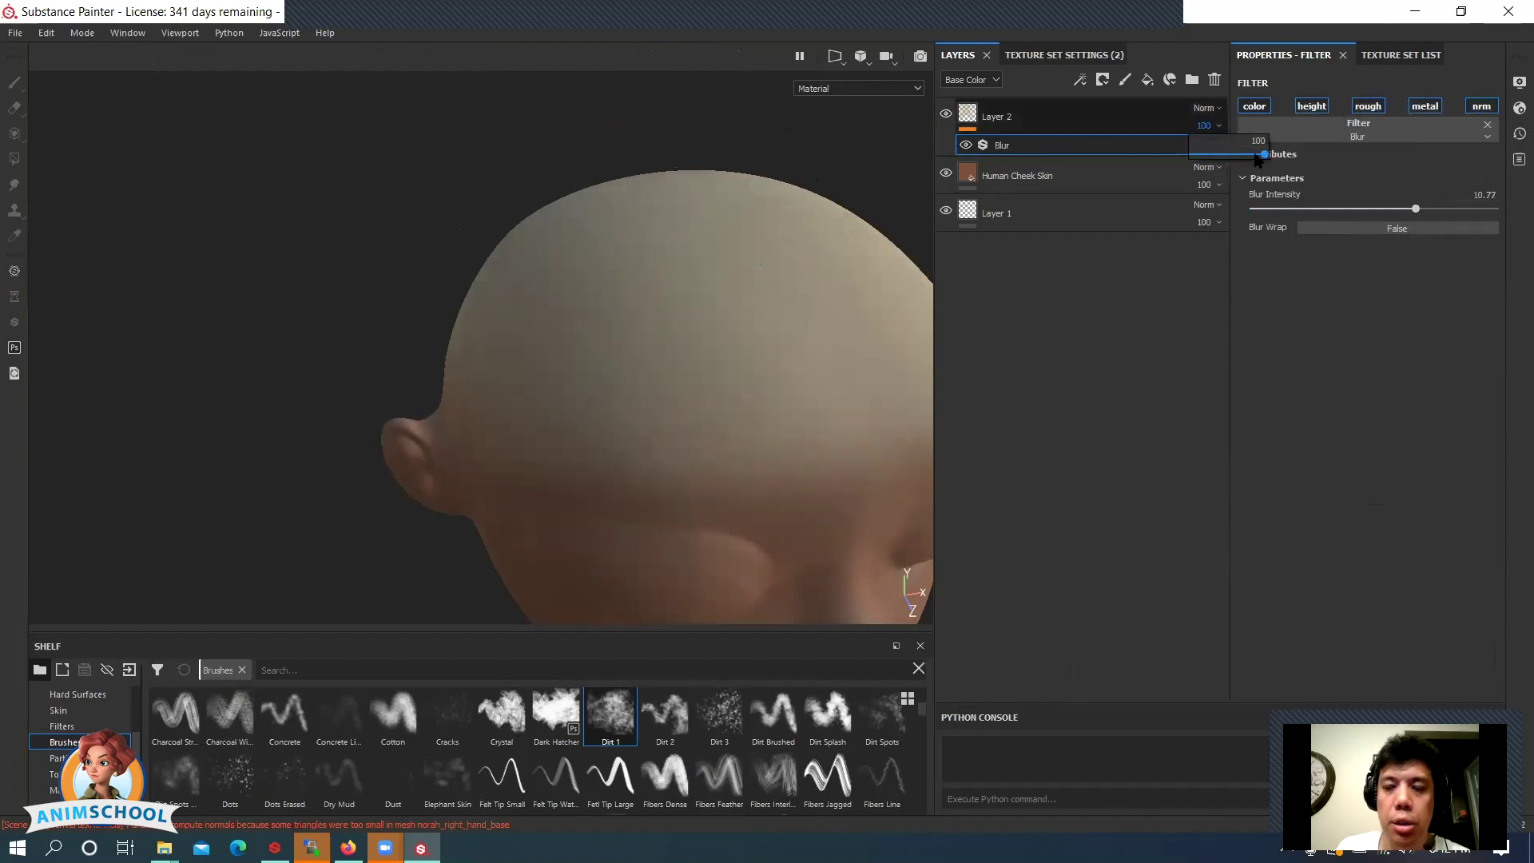
{"action": "left_click_drag", "start_coordinate": [1258, 160], "coordinate": [1227, 157]}
{"action": "left_click_drag", "start_coordinate": [757, 318], "coordinate": [681, 395], "text": "alt"}
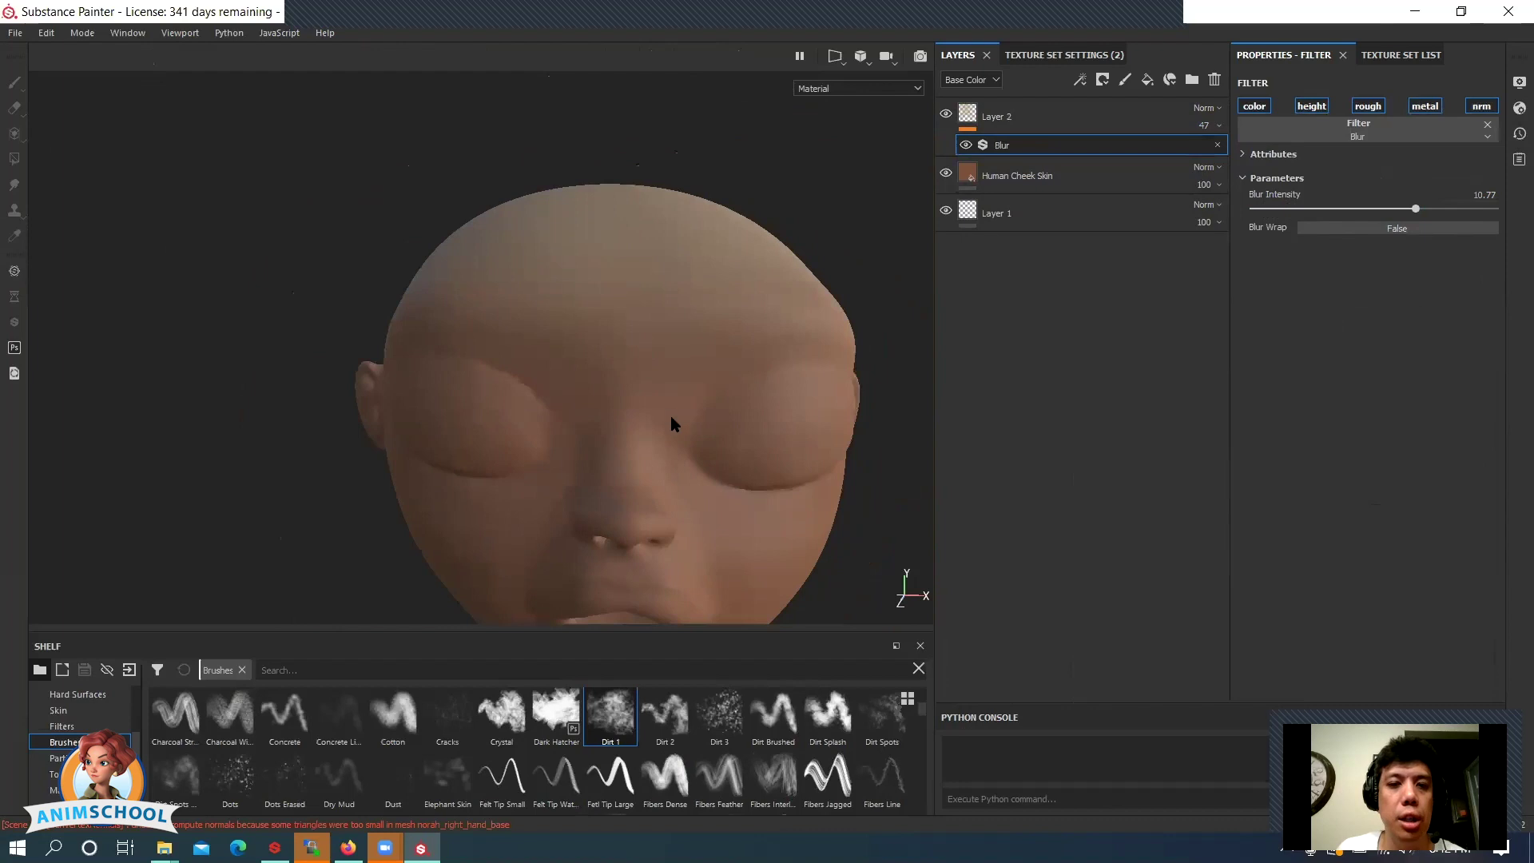
- Switch to the browser to check the face color zones reference, and return to Substance Painter
{"action": "key", "text": "alt+Tab"}
{"action": "left_click", "coordinate": [637, 352]}
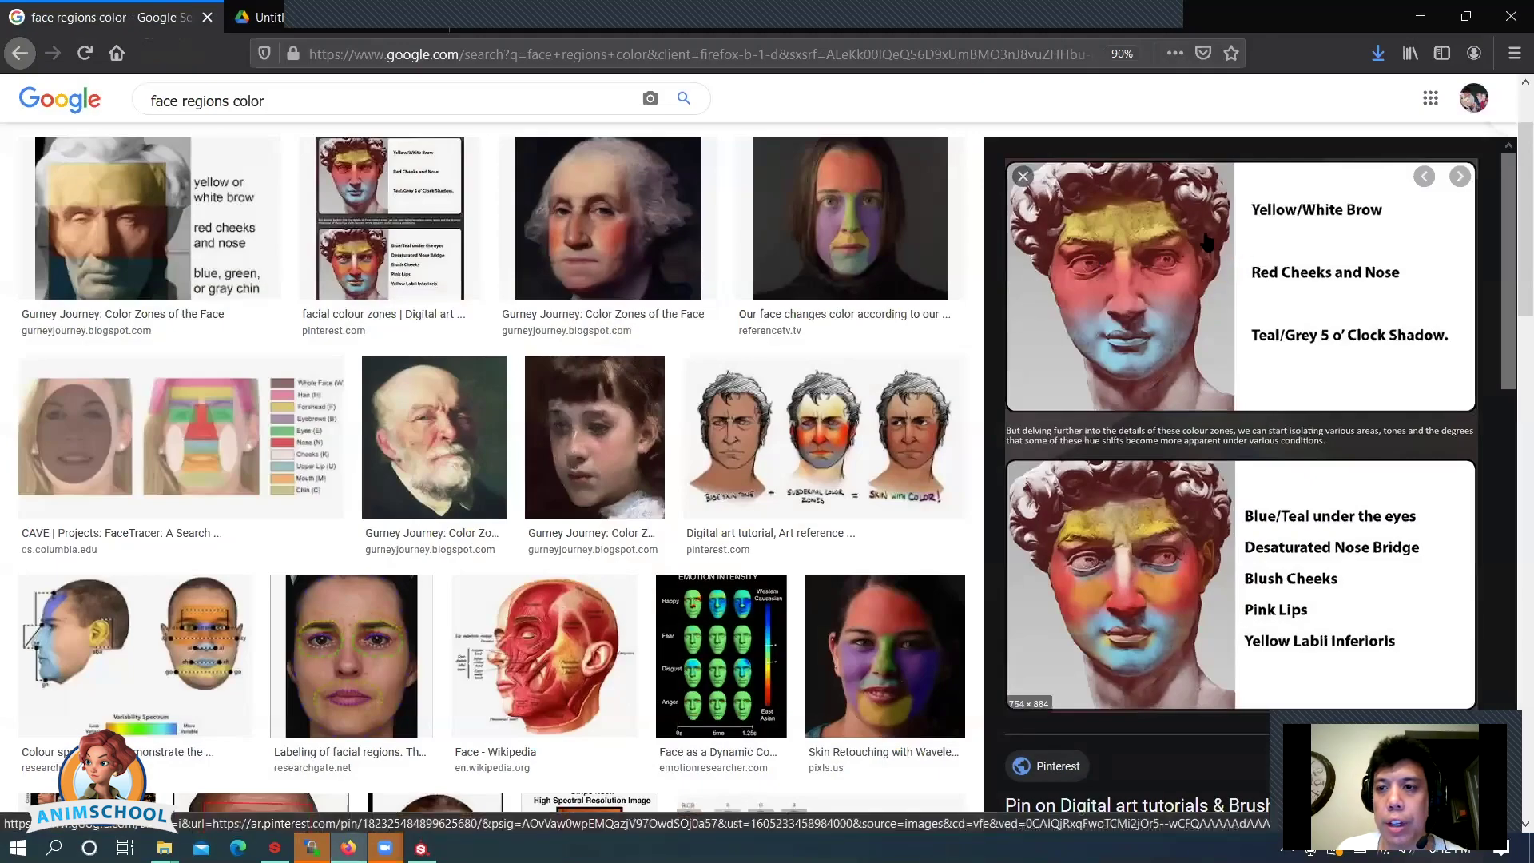
{"action": "left_click", "coordinate": [1420, 15]}
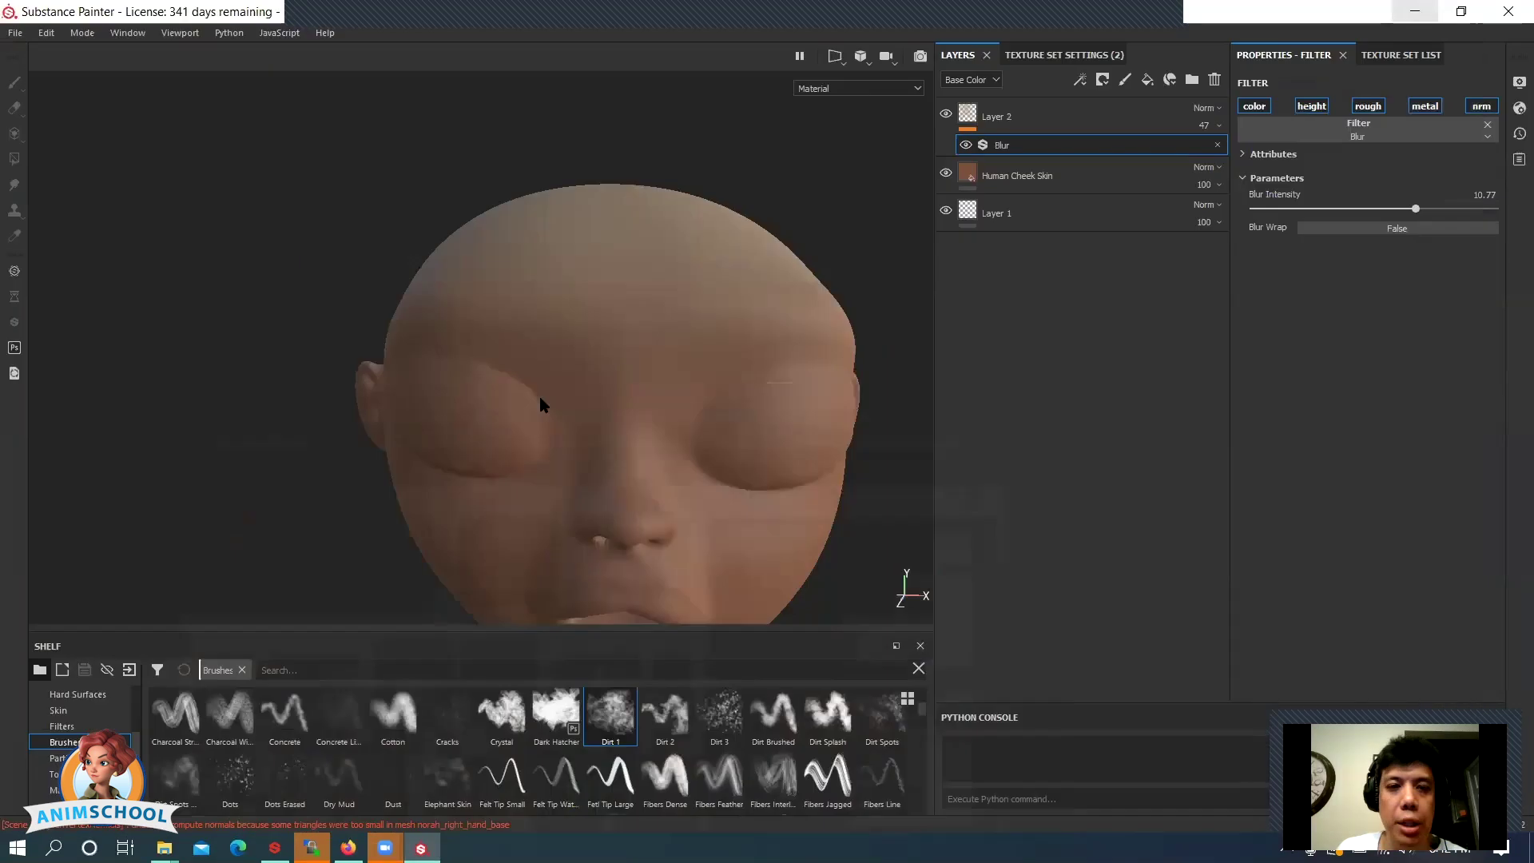
{"action": "mouse_move", "coordinate": [497, 399]}
{"action": "left_mouse_down", "text": "alt"}
{"action": "mouse_move", "coordinate": [487, 409]}
{"action": "mouse_move", "coordinate": [730, 699]}
{"action": "left_mouse_up", "text": "alt"}
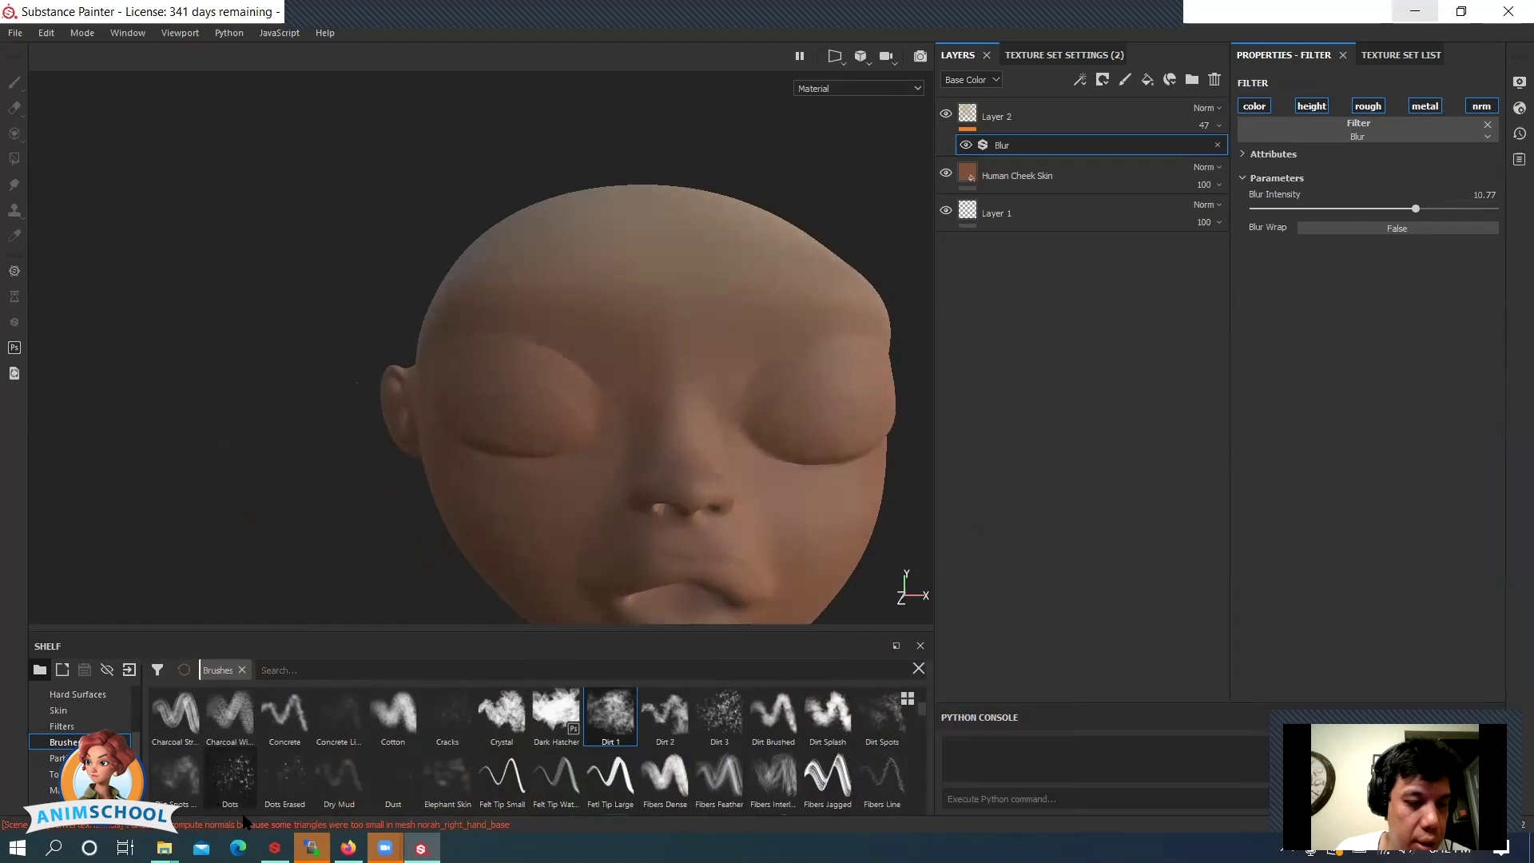
- Search the brush presets for "concre" and choose the Concrete Li... brush for painting on Layer 2
{"action": "scroll", "coordinate": [463, 770], "scroll_direction": "down", "scroll_amount": 3}
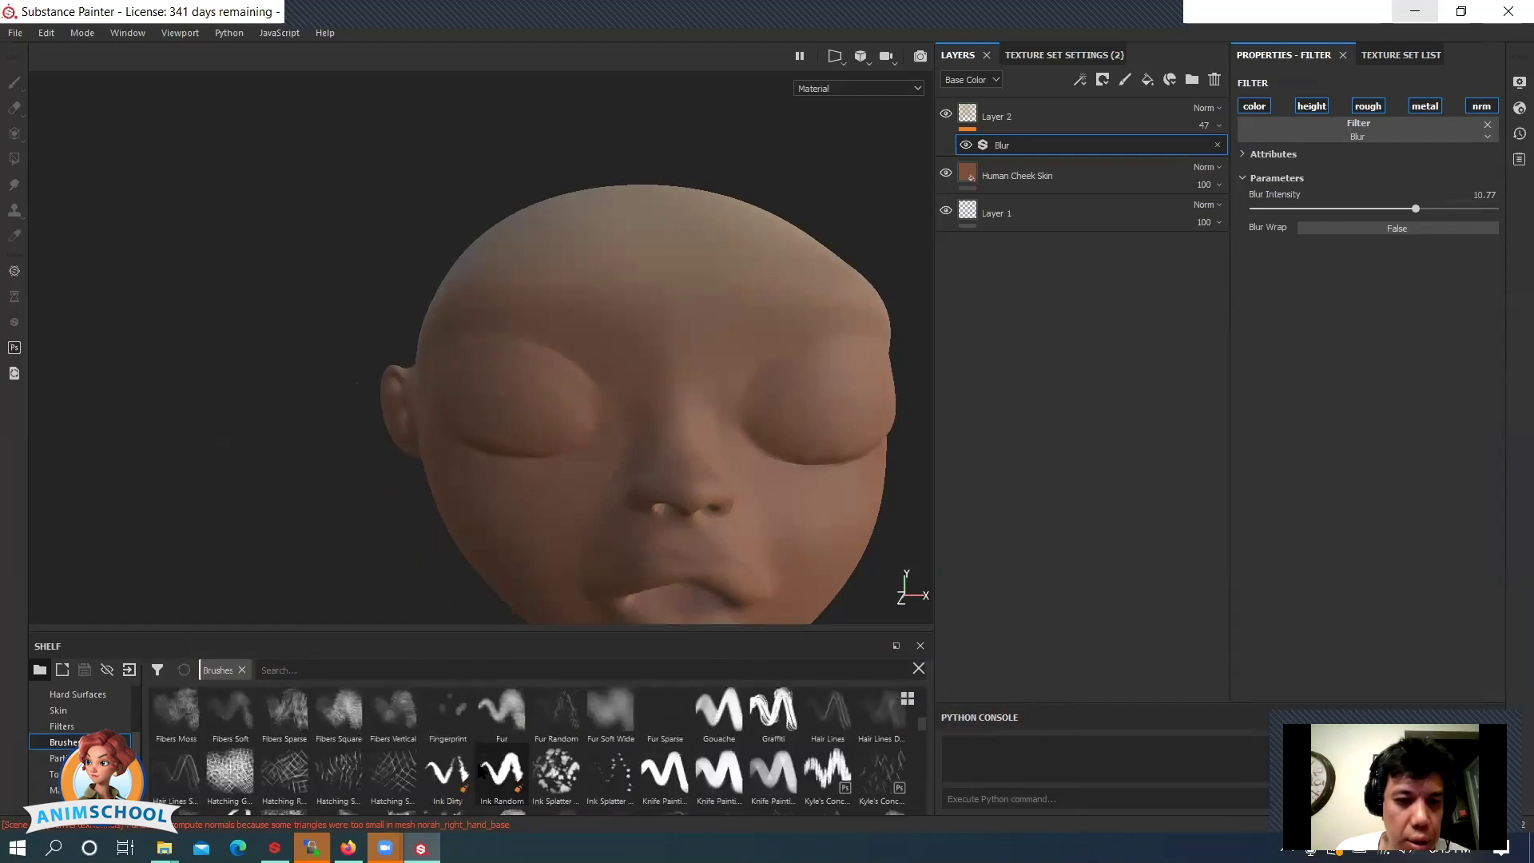
{"action": "left_click", "coordinate": [503, 679]}
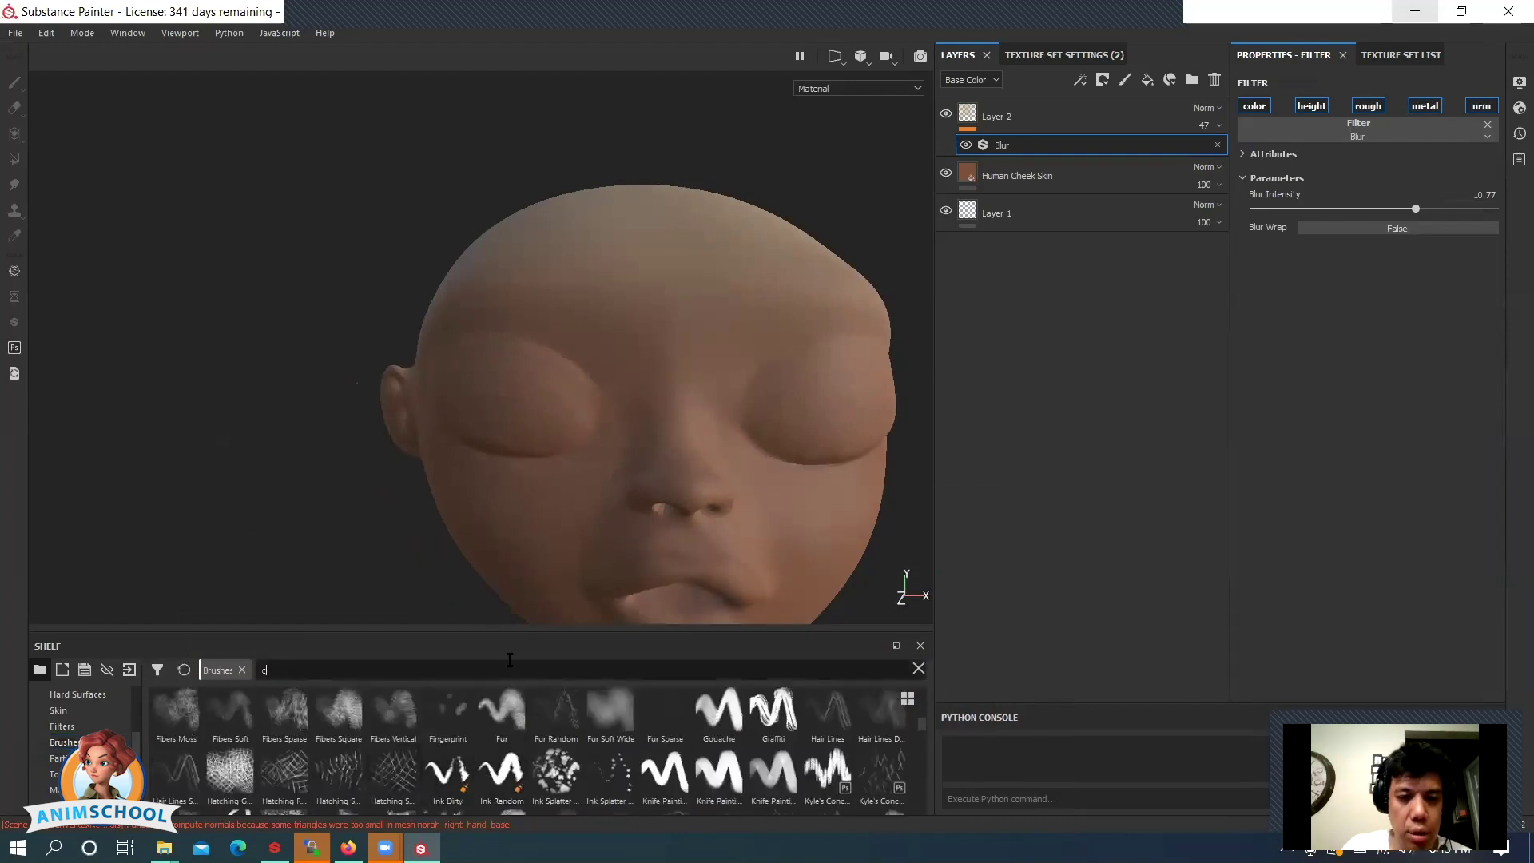
{"action": "type", "text": "concre"}
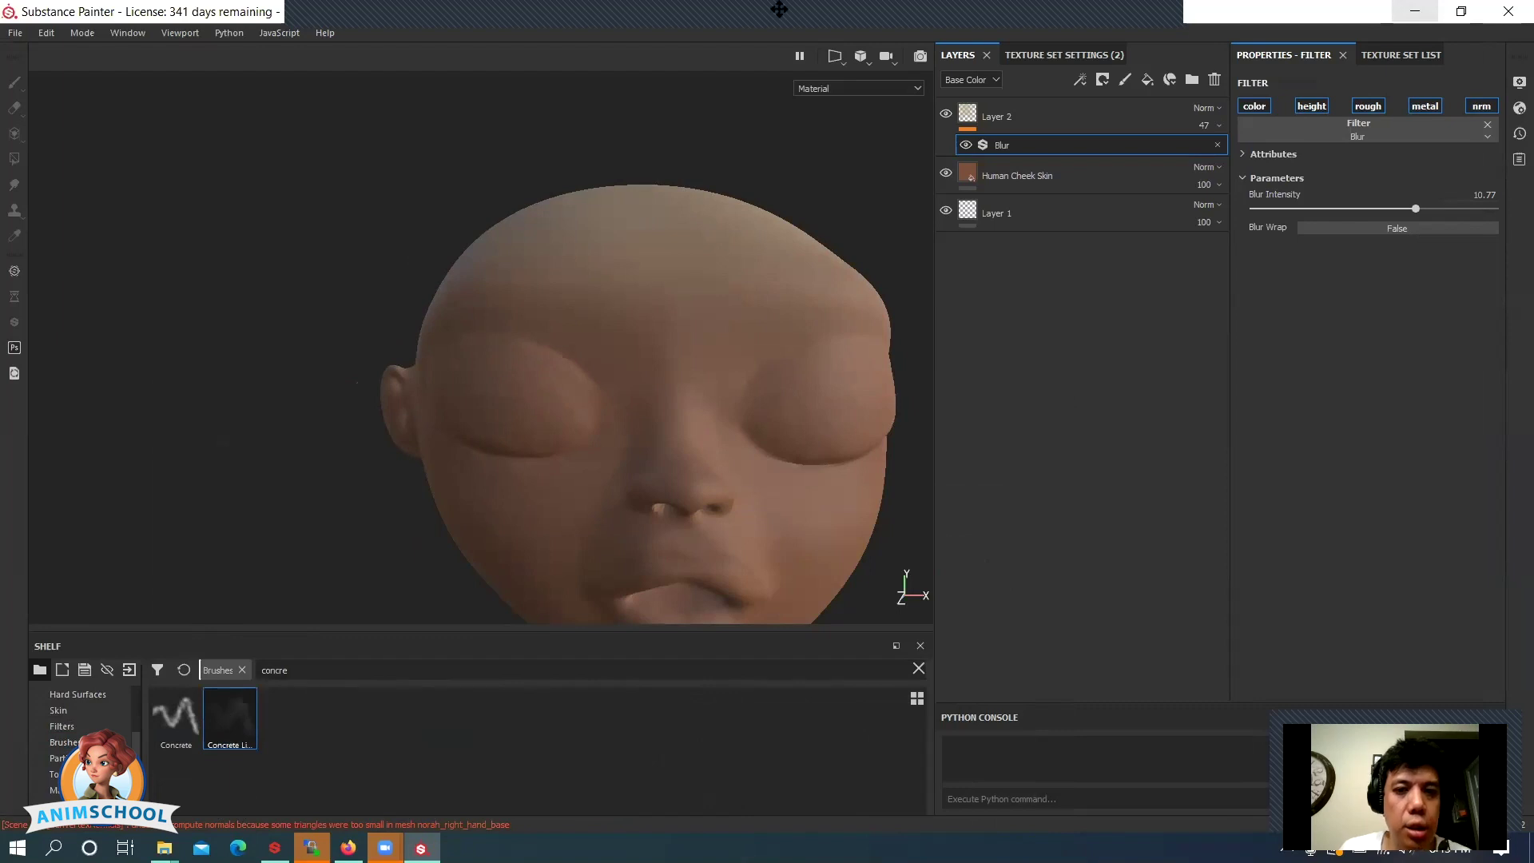
{"action": "left_click_drag", "start_coordinate": [637, 427], "coordinate": [647, 435], "text": "alt"}
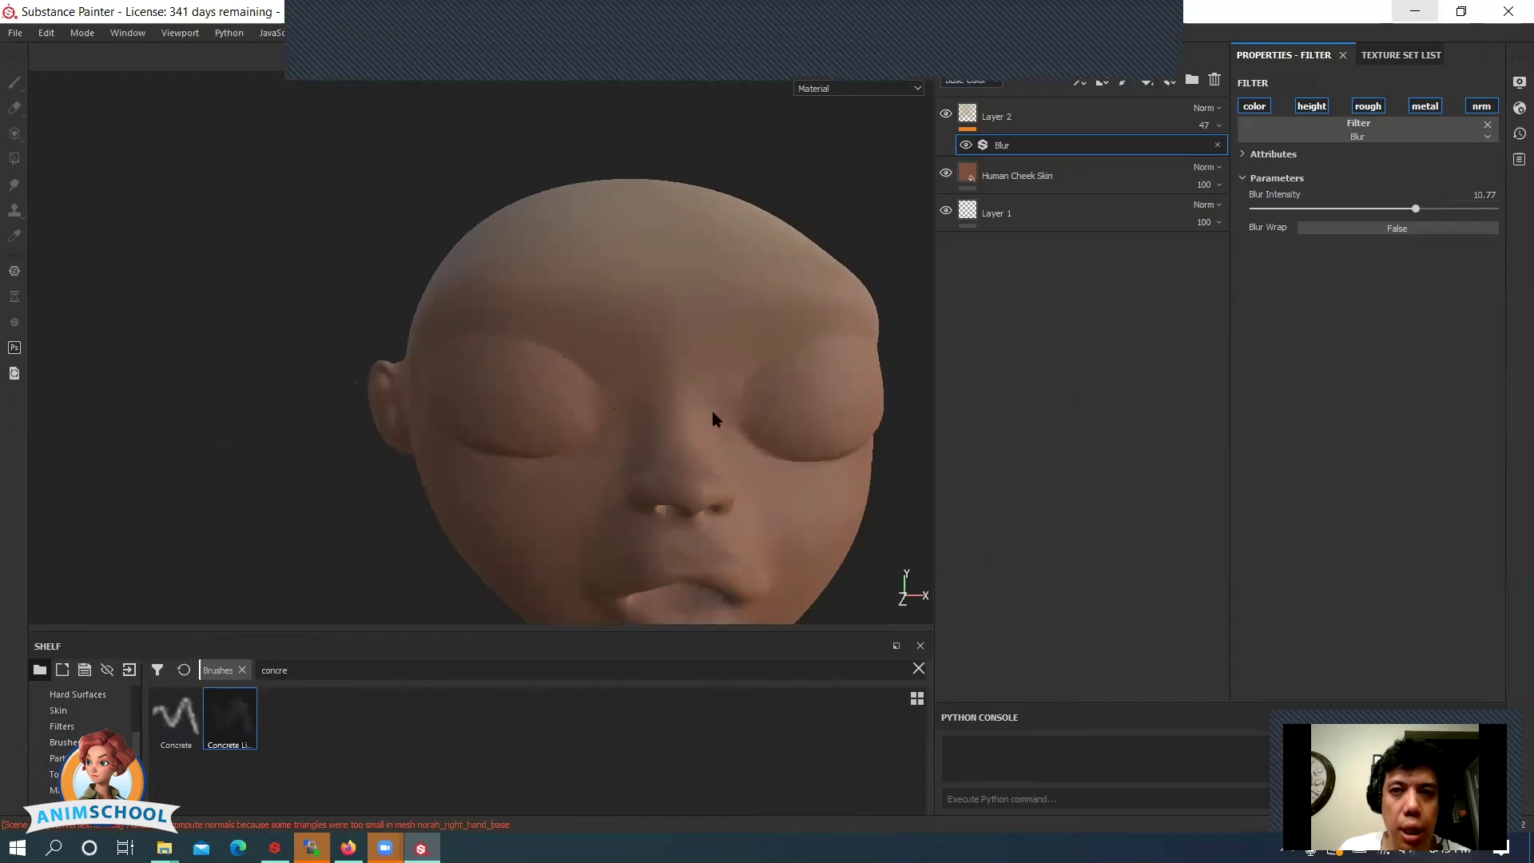
{"action": "left_click", "coordinate": [1030, 117]}
{"action": "left_click", "coordinate": [222, 721]}
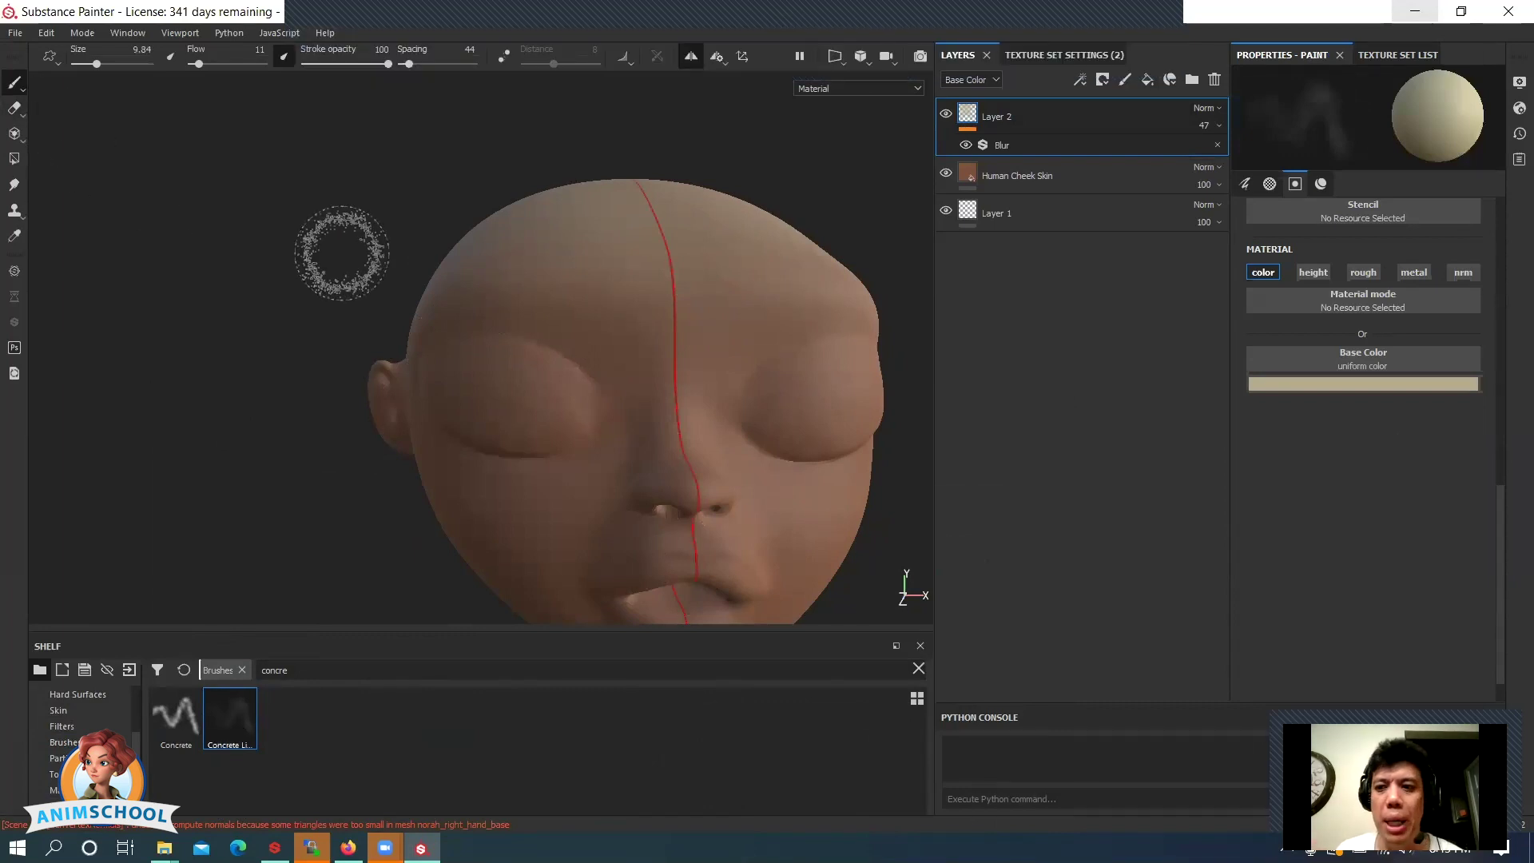
- Change the brush's base color to a dark, muted red
{"action": "left_click", "coordinate": [1374, 383]}
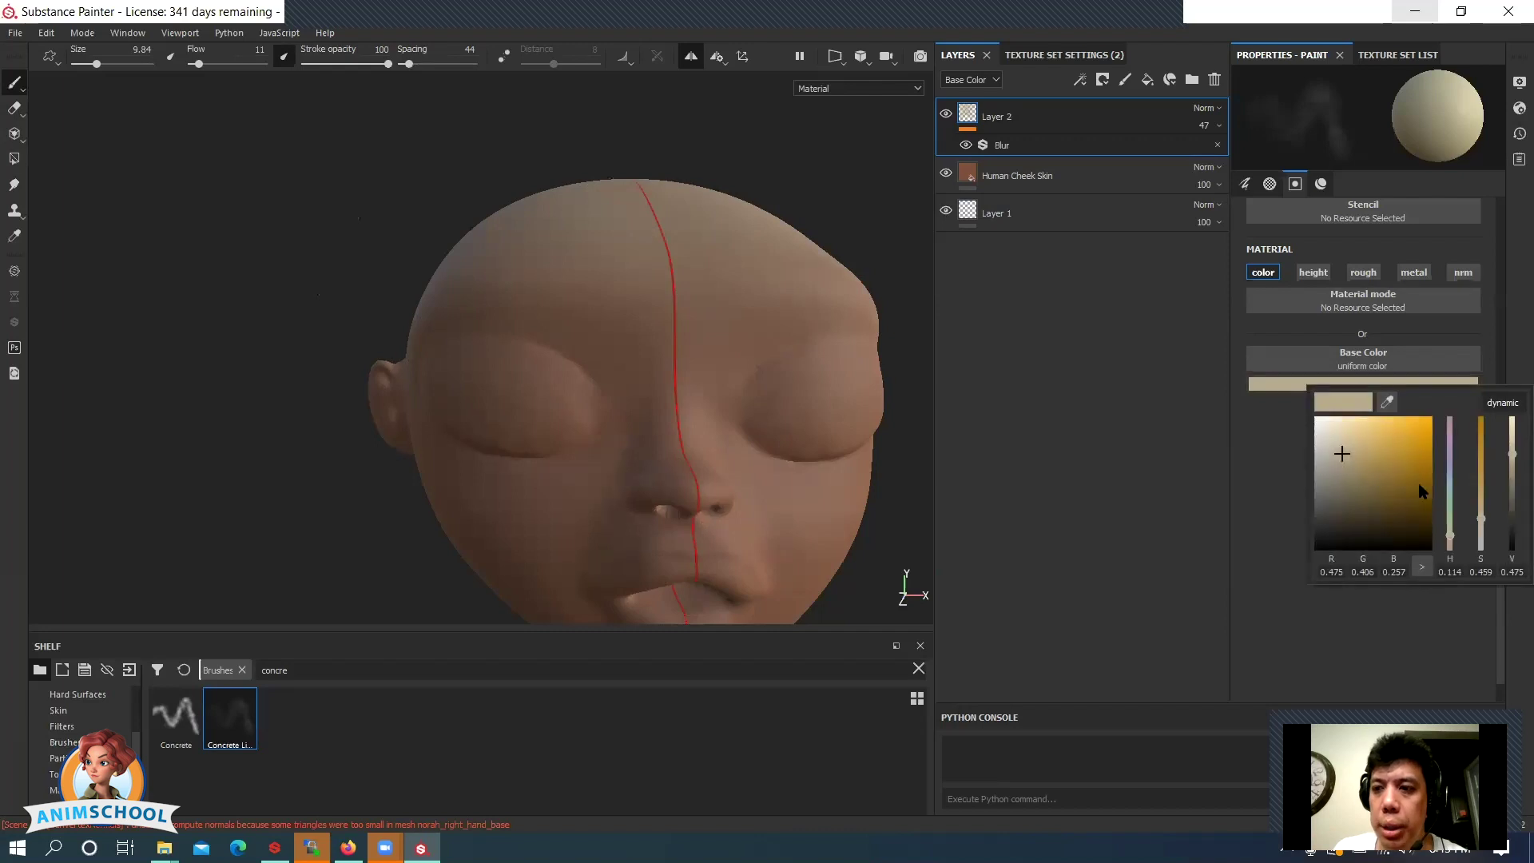
{"action": "left_click_drag", "start_coordinate": [1451, 539], "coordinate": [1451, 544]}
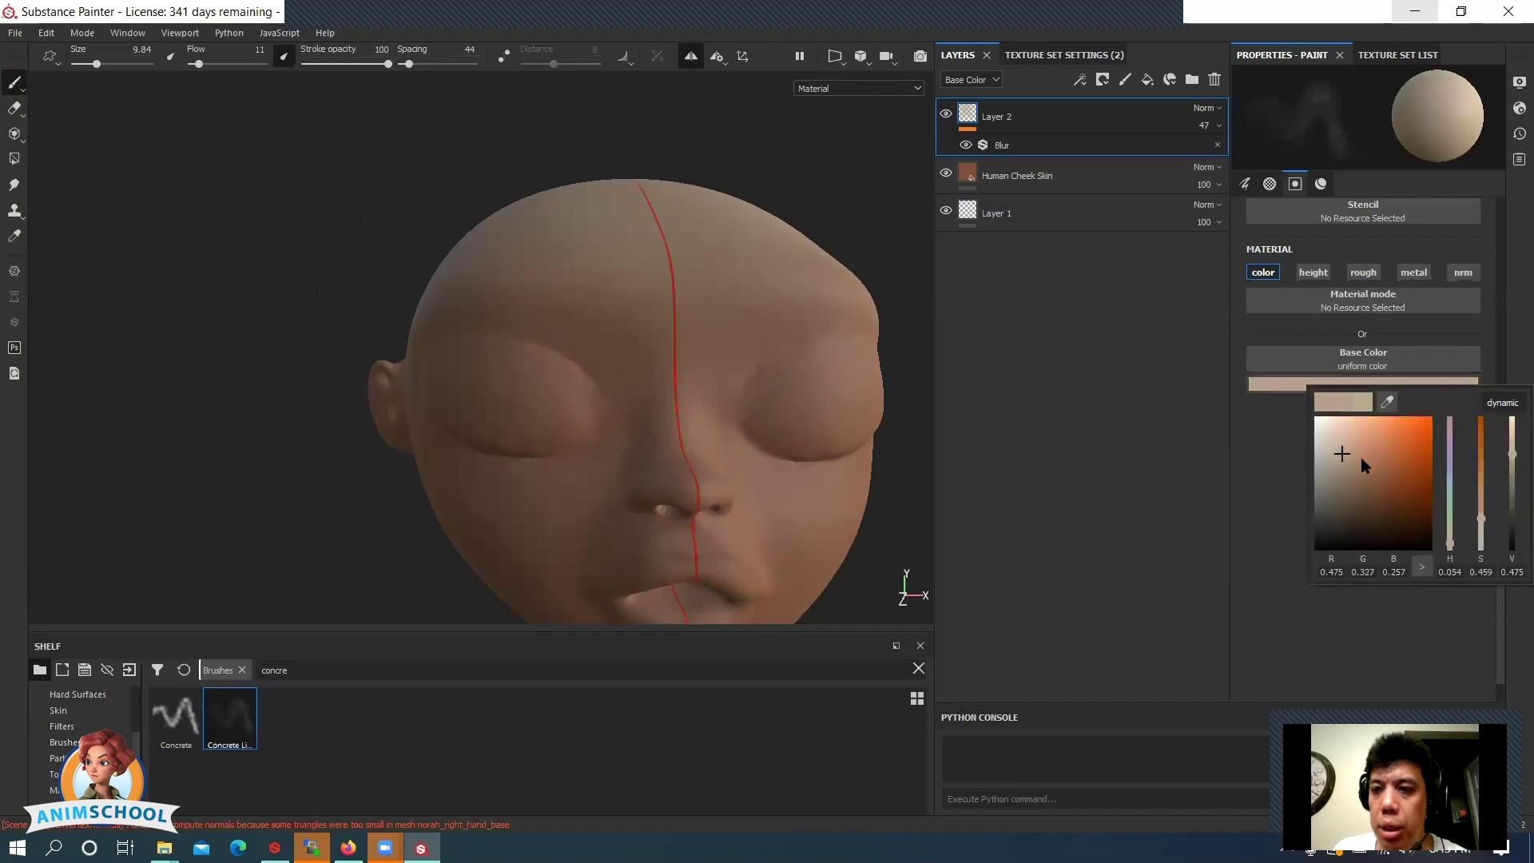
{"action": "left_click_drag", "start_coordinate": [1362, 465], "coordinate": [1398, 476]}
{"action": "left_click_drag", "start_coordinate": [1447, 545], "coordinate": [1456, 569]}
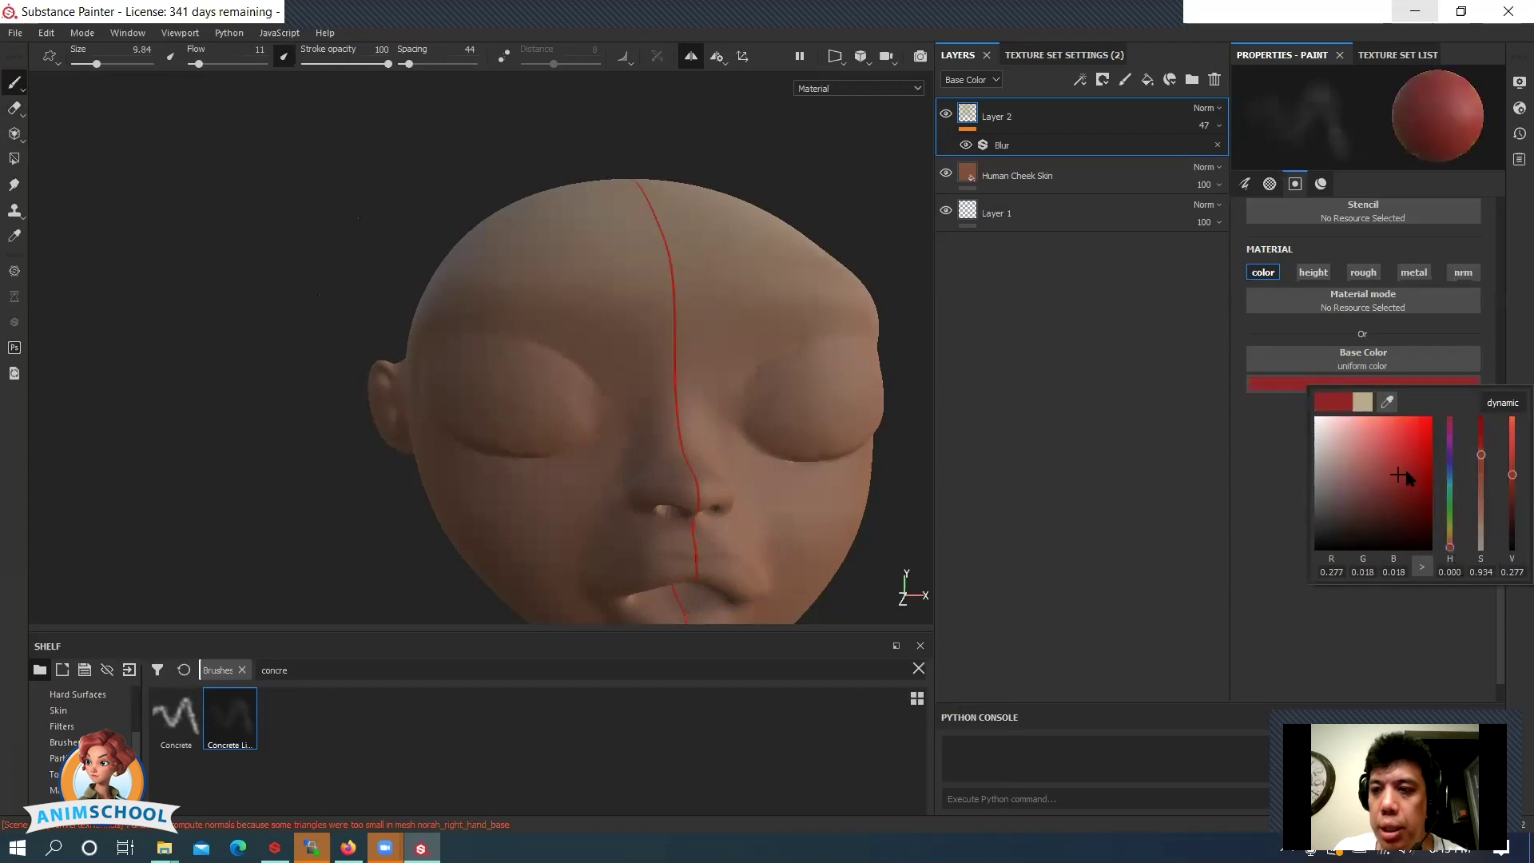
{"action": "left_click_drag", "start_coordinate": [1399, 475], "coordinate": [1393, 489]}
- Undo the trial stroke, raise Layer 2's opacity to 77, and paint mirrored red over the eyes, nose and cheeks
{"action": "left_click_drag", "start_coordinate": [749, 423], "coordinate": [791, 402], "text": "alt"}
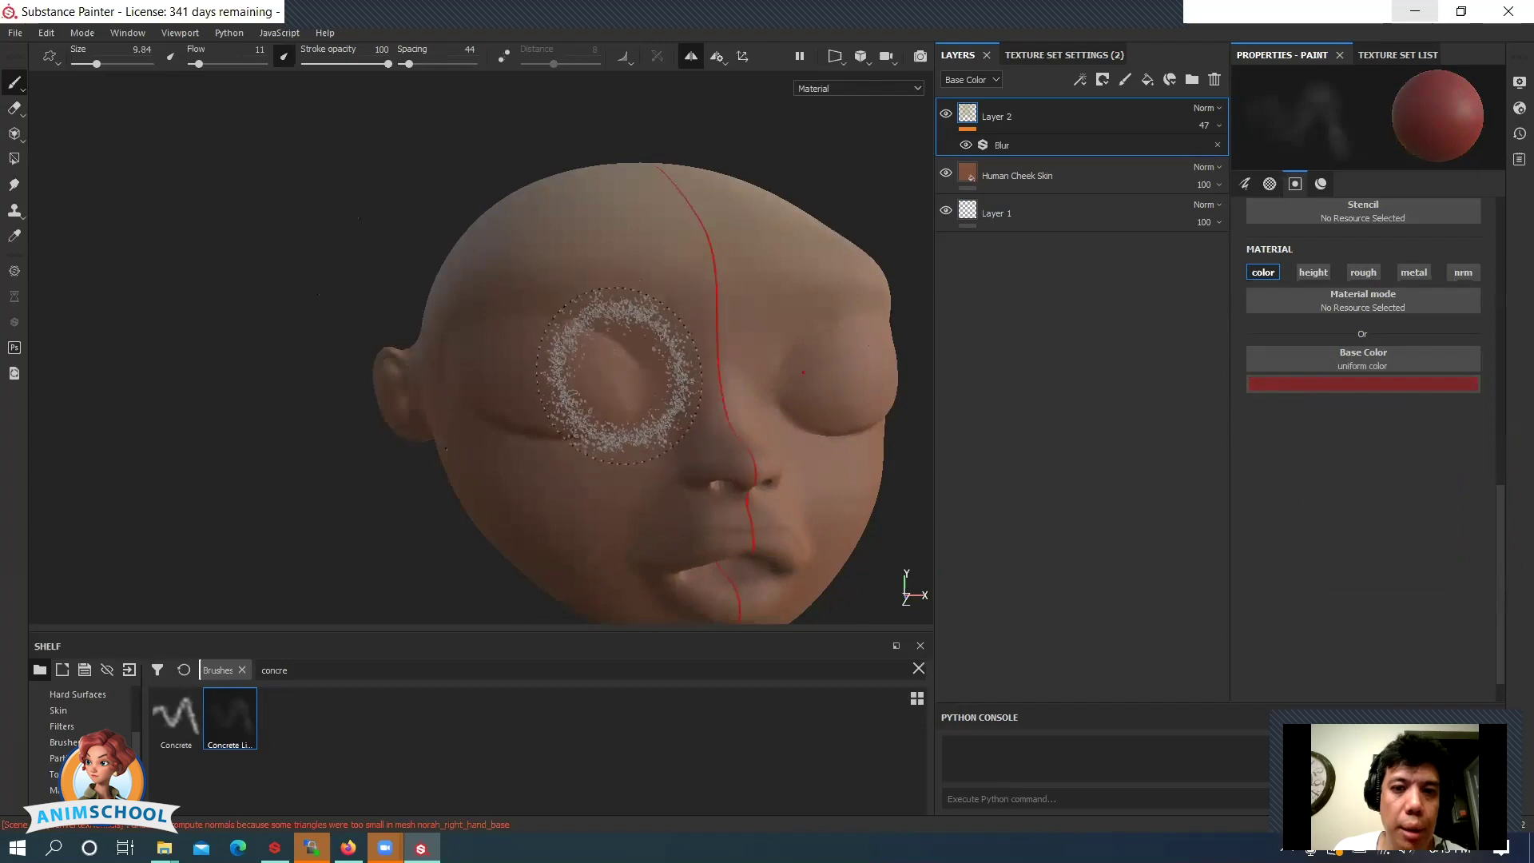
{"action": "key", "text": "ctrl+z"}
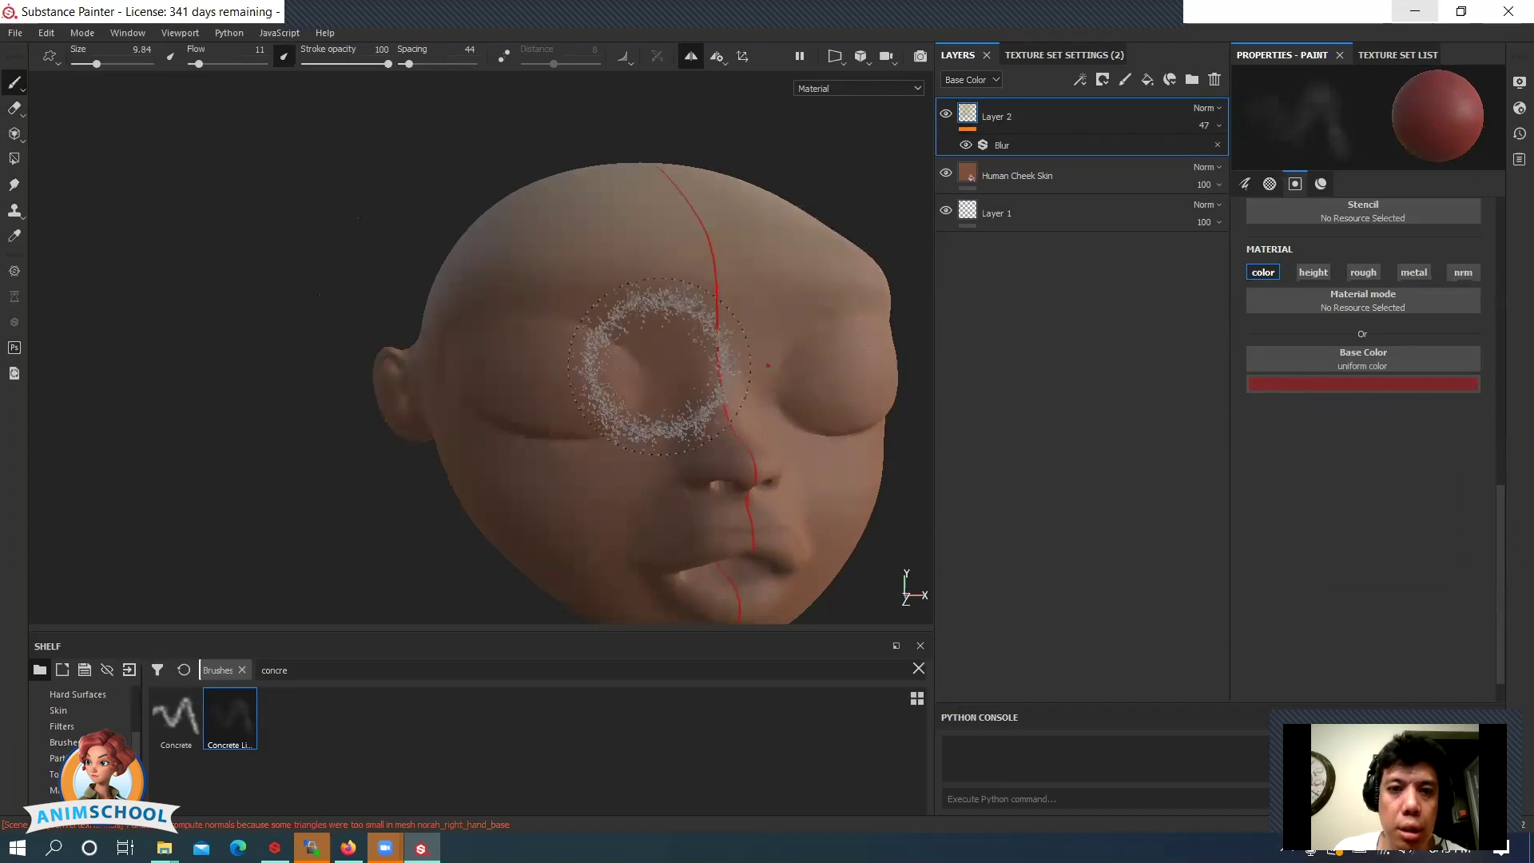
{"action": "left_click_drag", "start_coordinate": [685, 485], "coordinate": [779, 471], "text": "alt"}
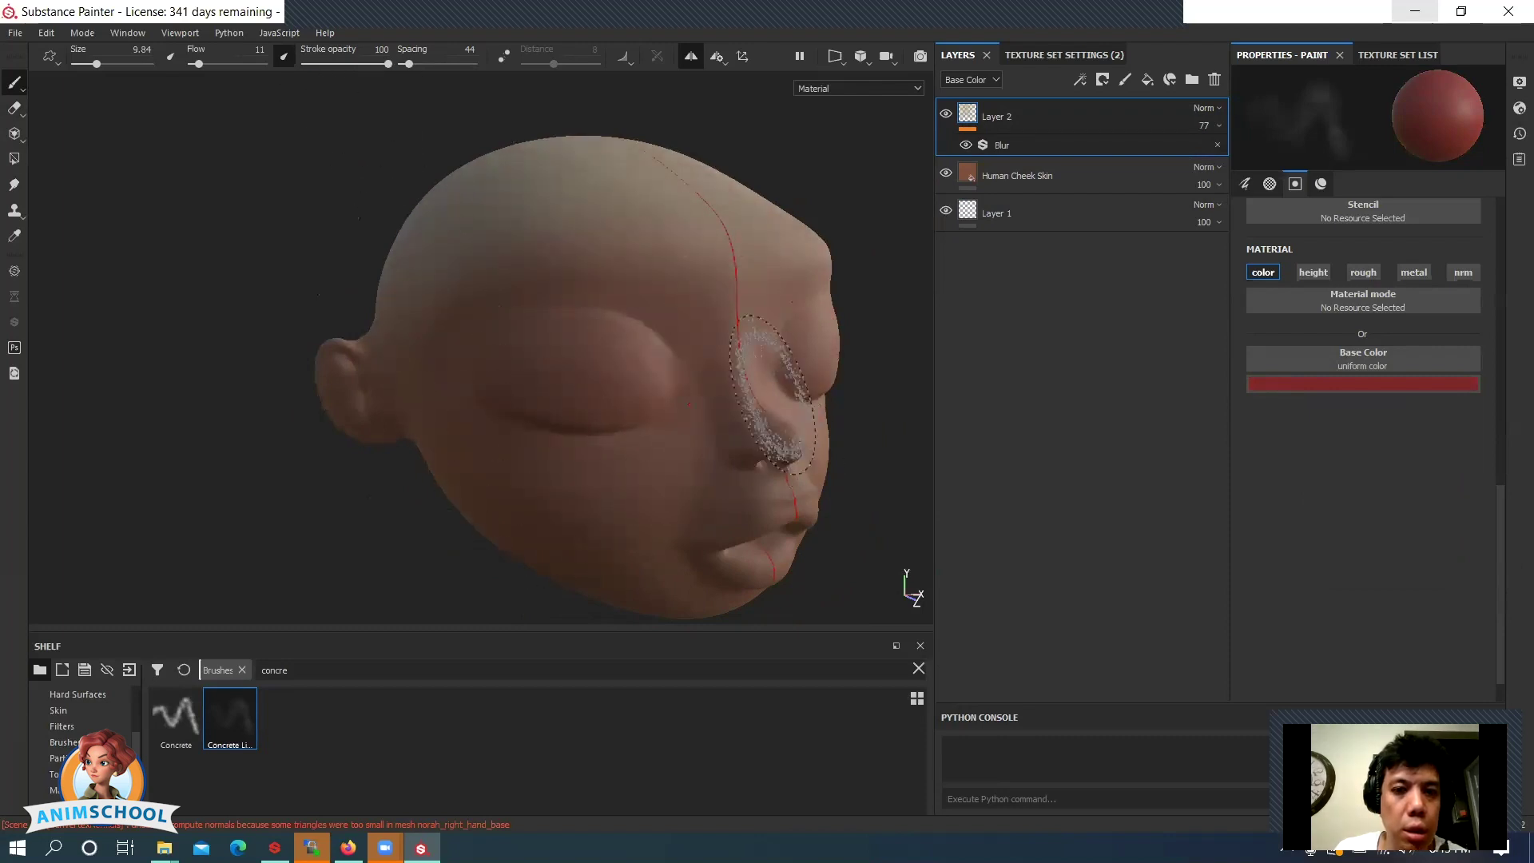
{"action": "left_click_drag", "start_coordinate": [753, 342], "coordinate": [736, 290], "text": "alt"}
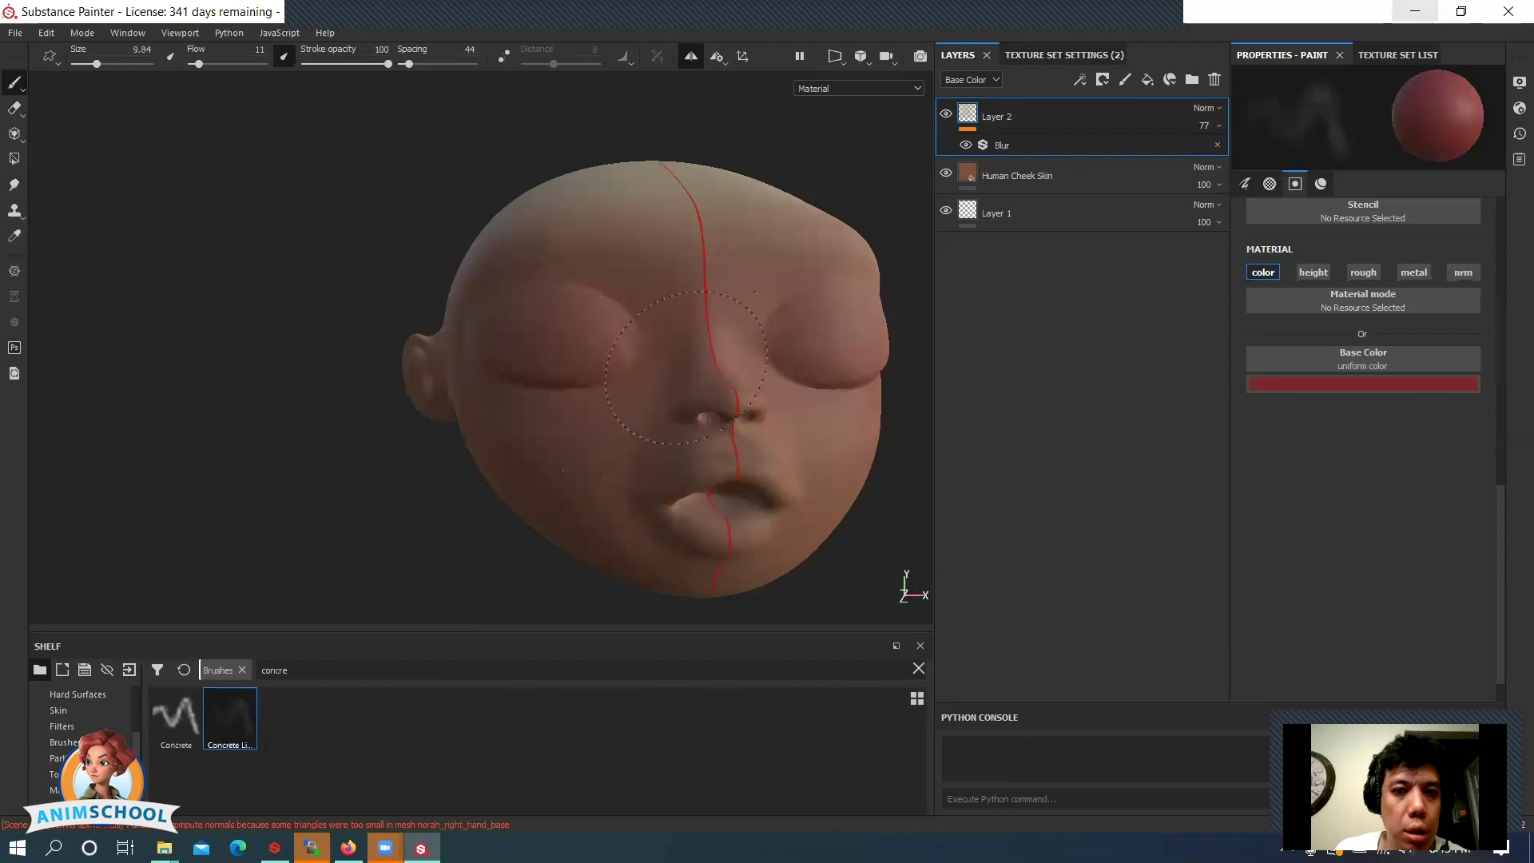
{"action": "left_click_drag", "start_coordinate": [822, 267], "coordinate": [703, 154], "text": "alt"}
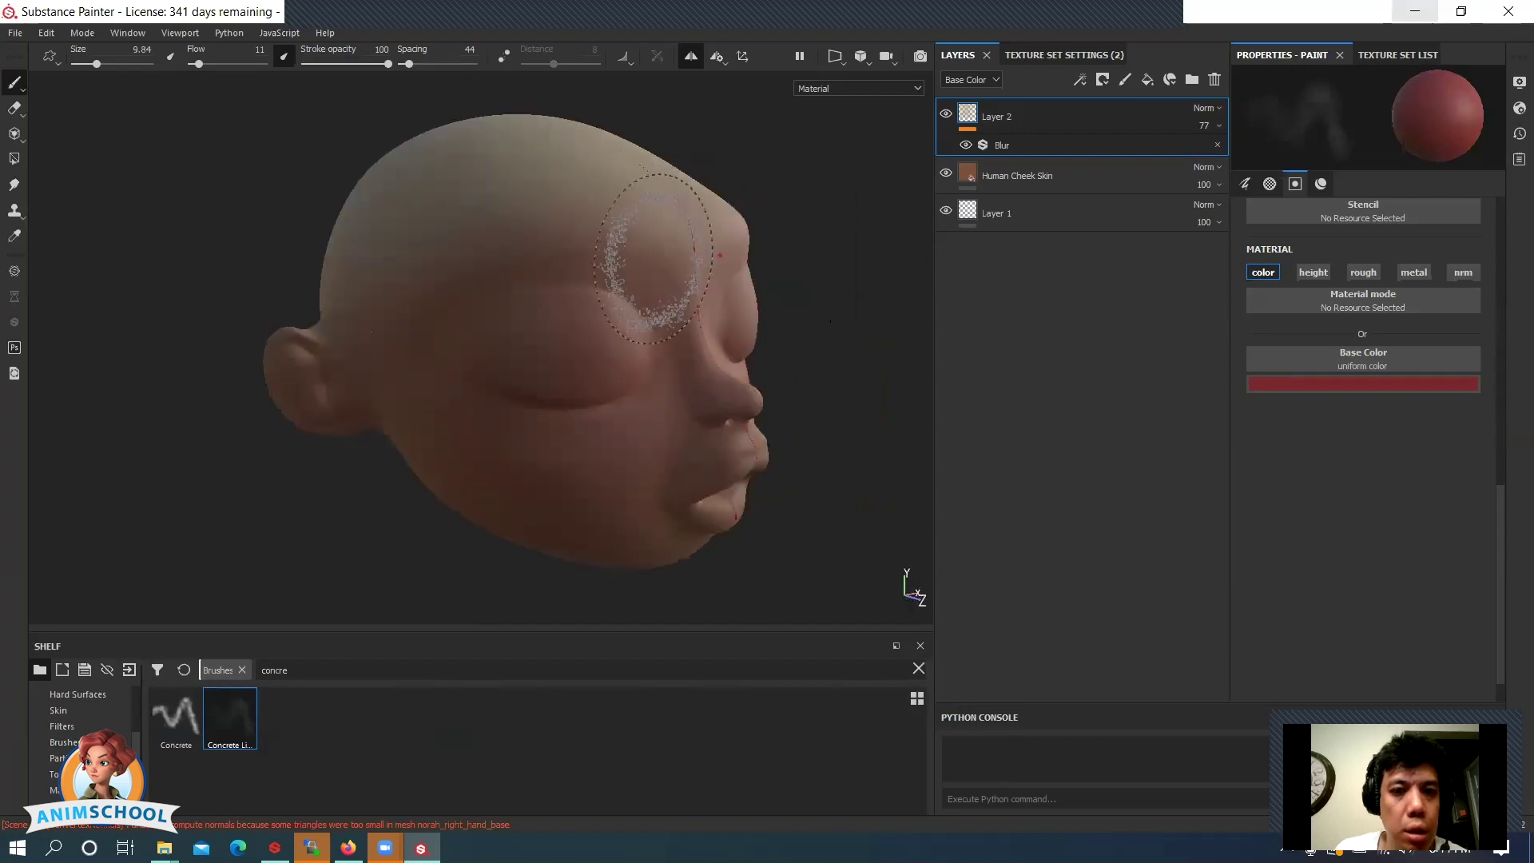
- Build up the red tint across the middle of the face and out toward the ears
{"action": "left_click_drag", "start_coordinate": [616, 274], "coordinate": [876, 299], "text": "alt"}
{"action": "left_click_drag", "start_coordinate": [749, 429], "coordinate": [706, 340], "text": "alt"}
{"action": "mouse_move", "coordinate": [791, 280]}
{"action": "left_mouse_down", "text": "alt"}
{"action": "mouse_move", "coordinate": [530, 370]}
{"action": "mouse_move", "coordinate": [702, 383]}
{"action": "mouse_move", "coordinate": [630, 333]}
{"action": "mouse_move", "coordinate": [644, 301]}
{"action": "mouse_move", "coordinate": [703, 343]}
{"action": "mouse_move", "coordinate": [602, 405]}
{"action": "mouse_move", "coordinate": [693, 387]}
{"action": "left_mouse_up", "text": "alt"}
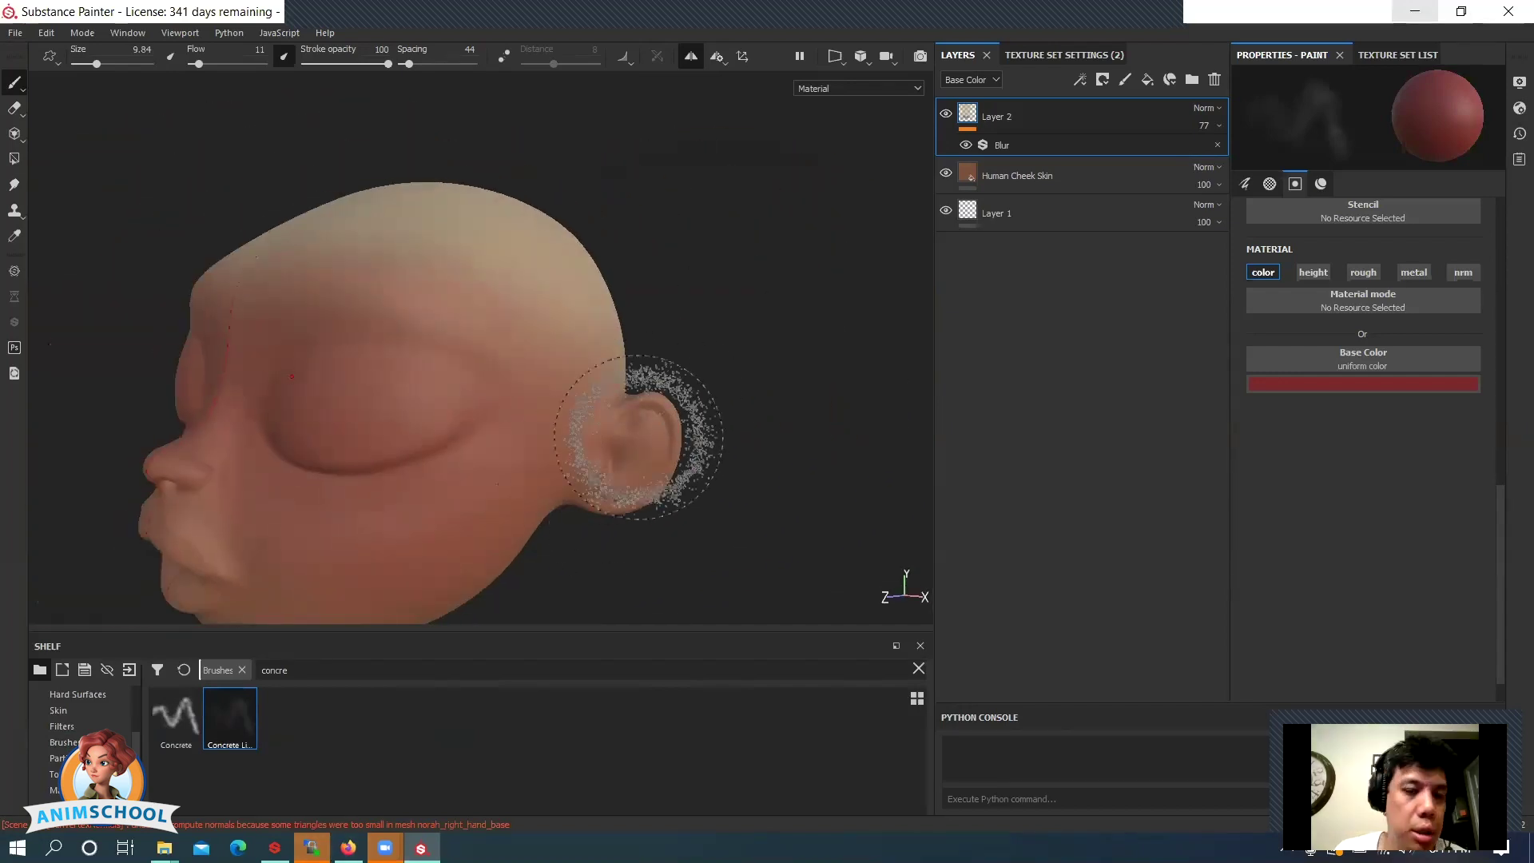
{"action": "left_click_drag", "start_coordinate": [650, 457], "coordinate": [700, 483], "text": "alt"}
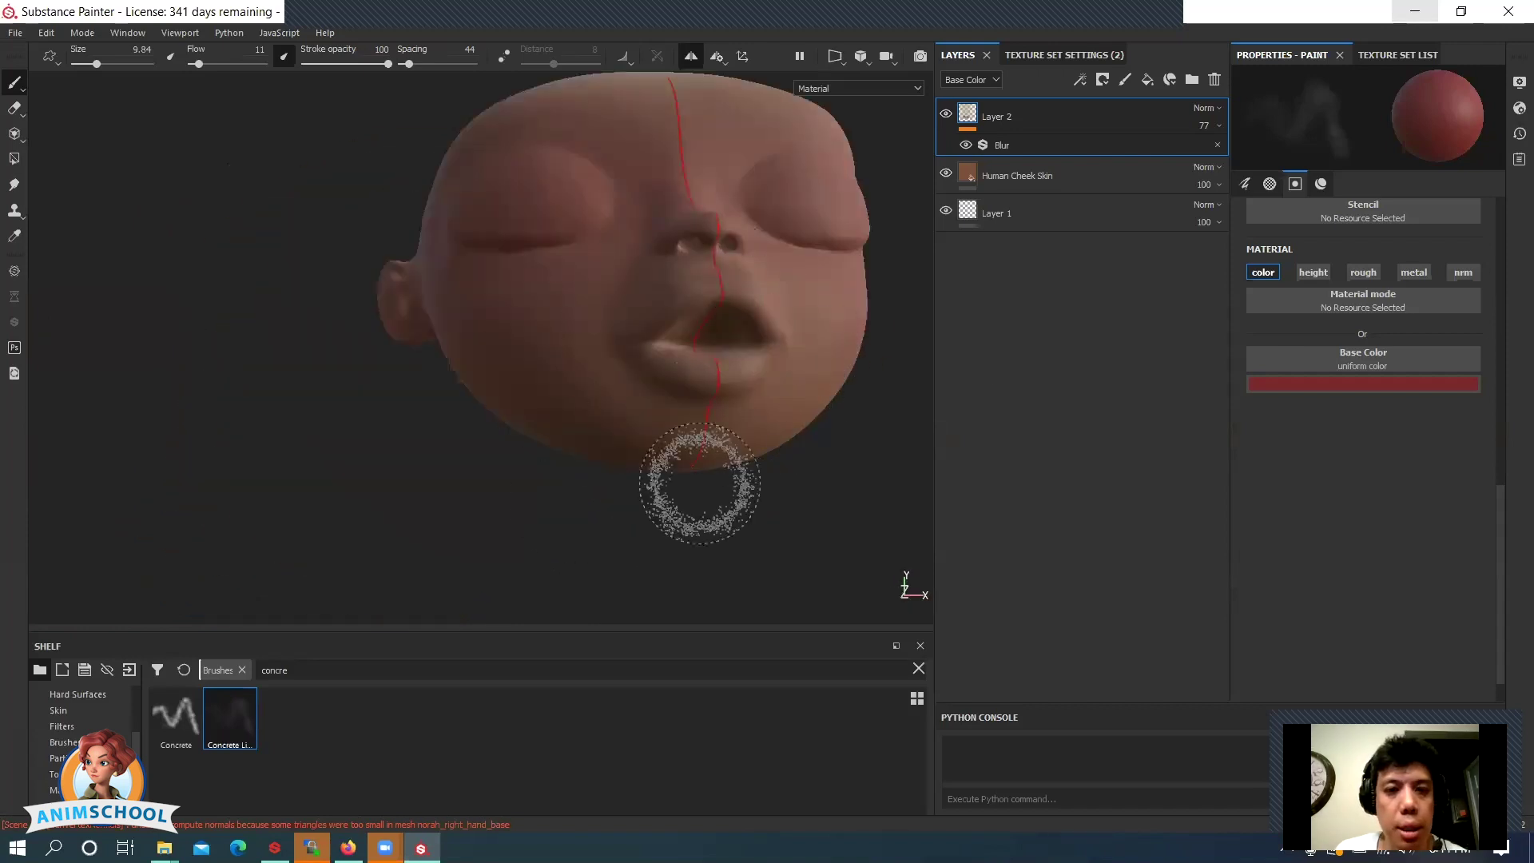
- Change the brush's base color to a dark, muted blue
{"action": "left_click", "coordinate": [1318, 385]}
{"action": "mouse_move", "coordinate": [1449, 476]}
{"action": "left_mouse_down"}
{"action": "mouse_move", "coordinate": [1448, 463]}
{"action": "mouse_move", "coordinate": [1378, 487]}
{"action": "left_mouse_up"}
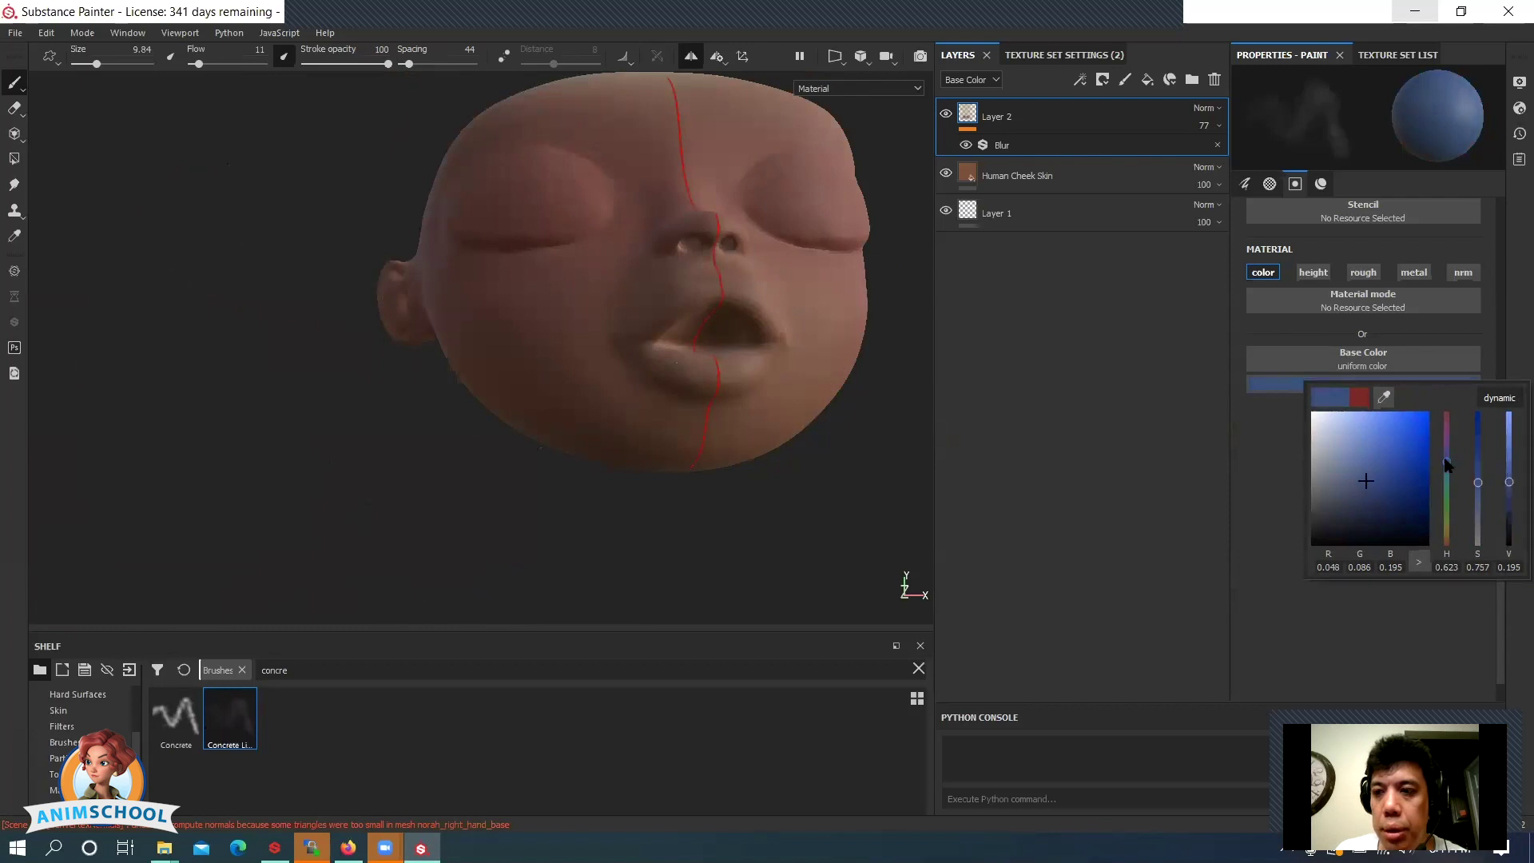
{"action": "left_click_drag", "start_coordinate": [1448, 462], "coordinate": [1448, 460]}
- Paint soft blue around the mouth, chin and jawline on both sides of the face
{"action": "left_click_drag", "start_coordinate": [723, 254], "coordinate": [712, 280], "text": "alt"}
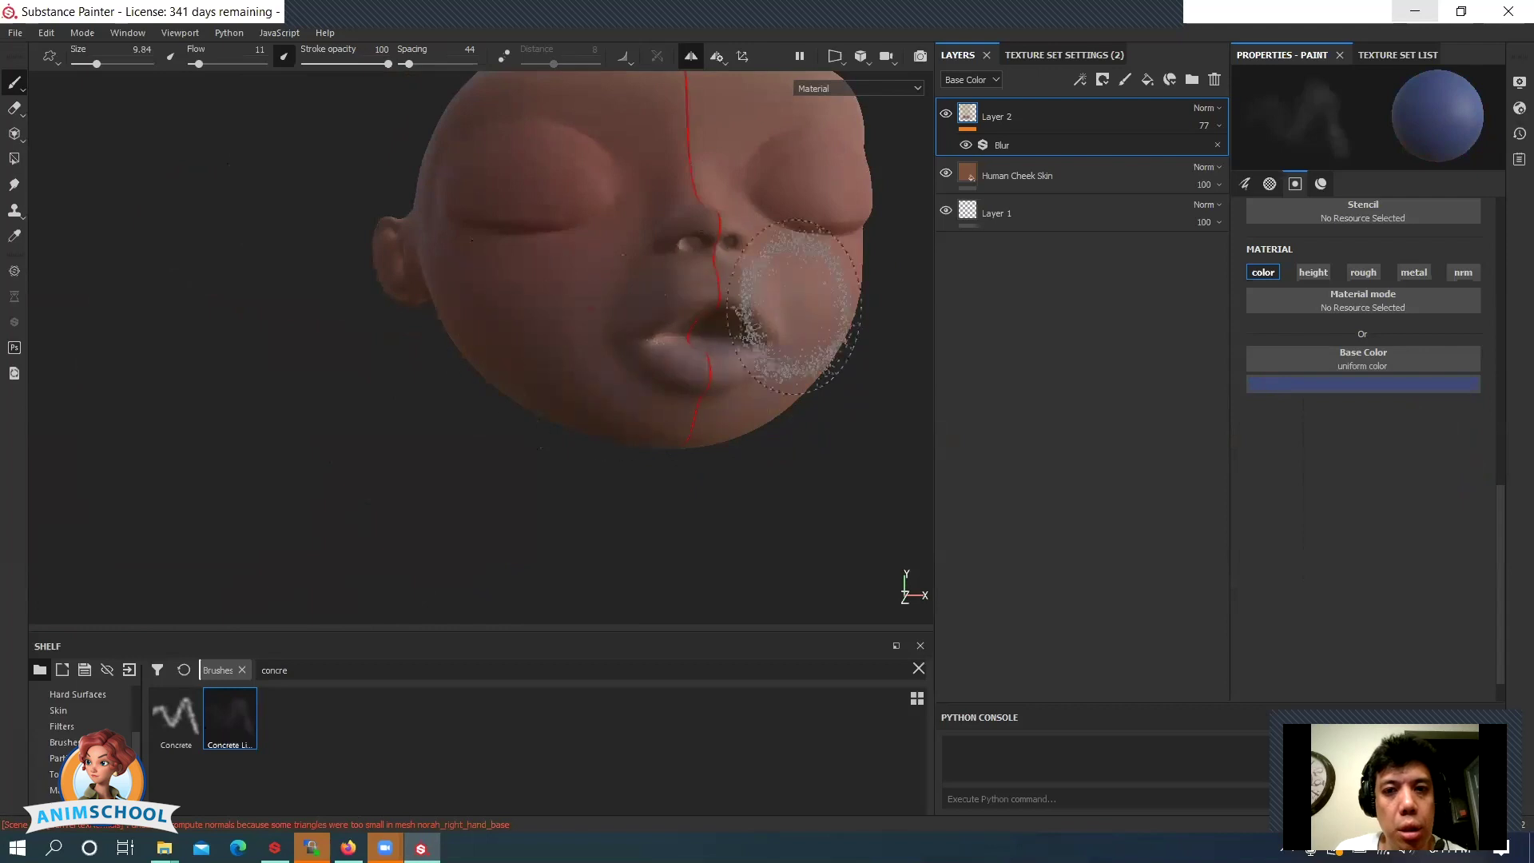
{"action": "left_click_drag", "start_coordinate": [902, 400], "coordinate": [707, 321], "text": "alt"}
{"action": "mouse_move", "coordinate": [838, 351]}
{"action": "left_mouse_down", "text": "alt"}
{"action": "mouse_move", "coordinate": [763, 396]}
{"action": "mouse_move", "coordinate": [616, 332]}
{"action": "left_mouse_up", "text": "alt"}
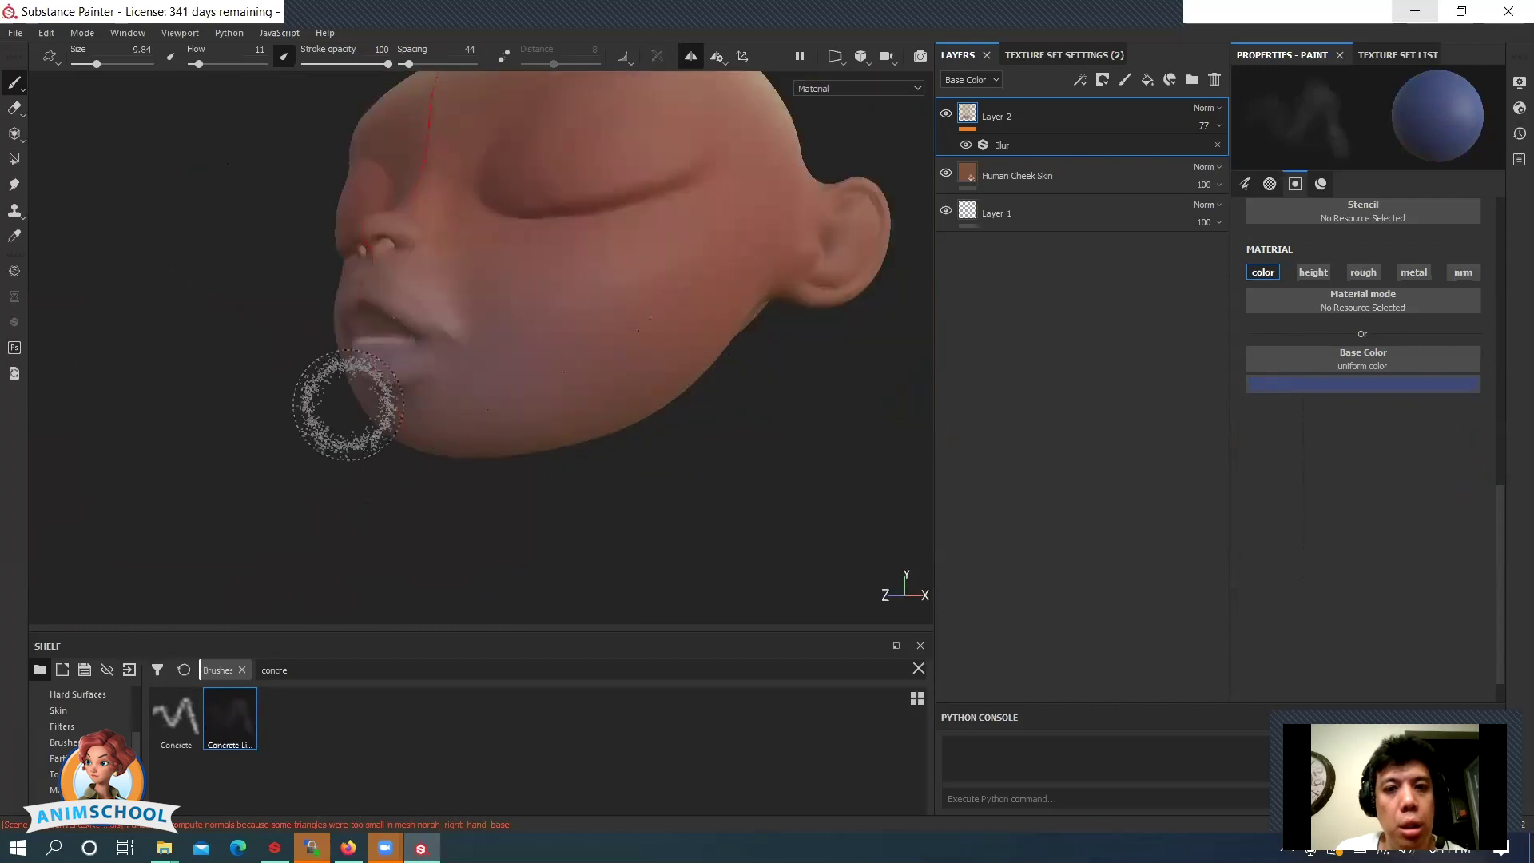
{"action": "mouse_move", "coordinate": [510, 426]}
{"action": "left_mouse_down", "text": "alt"}
{"action": "mouse_move", "coordinate": [812, 496]}
{"action": "mouse_move", "coordinate": [281, 434]}
{"action": "mouse_move", "coordinate": [588, 442]}
{"action": "mouse_move", "coordinate": [702, 359]}
{"action": "mouse_move", "coordinate": [757, 455]}
{"action": "mouse_move", "coordinate": [659, 371]}
{"action": "mouse_move", "coordinate": [783, 287]}
{"action": "mouse_move", "coordinate": [755, 315]}
{"action": "mouse_move", "coordinate": [520, 380]}
{"action": "mouse_move", "coordinate": [445, 548]}
{"action": "mouse_move", "coordinate": [613, 336]}
{"action": "mouse_move", "coordinate": [514, 250]}
{"action": "mouse_move", "coordinate": [600, 267]}
{"action": "mouse_move", "coordinate": [600, 376]}
{"action": "mouse_move", "coordinate": [565, 316]}
{"action": "mouse_move", "coordinate": [574, 297]}
{"action": "mouse_move", "coordinate": [595, 300]}
{"action": "left_mouse_up", "text": "alt"}
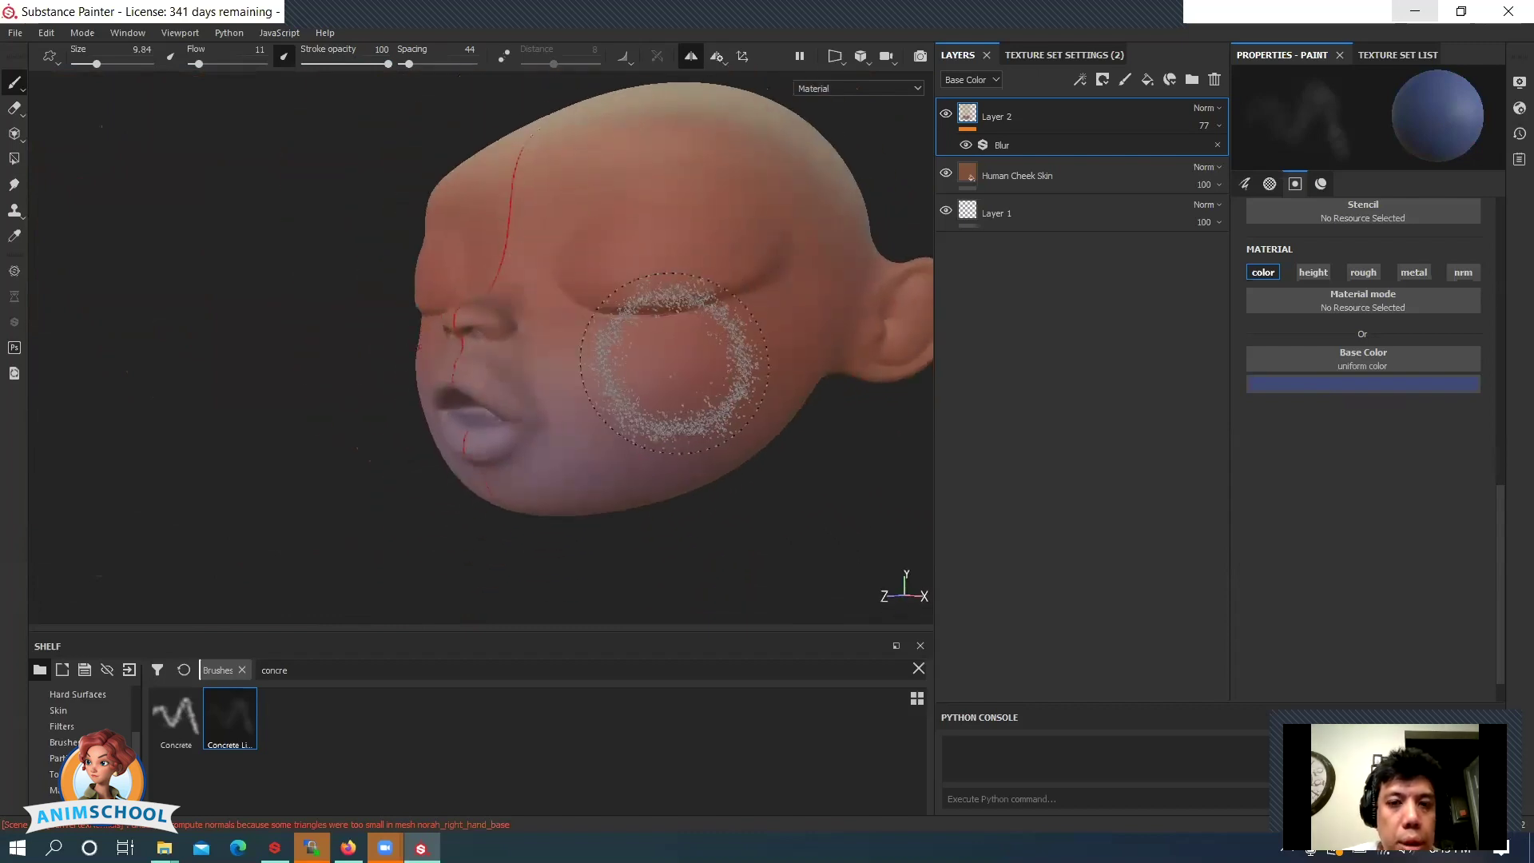
{"action": "left_click_drag", "start_coordinate": [675, 362], "coordinate": [831, 359], "text": "alt"}
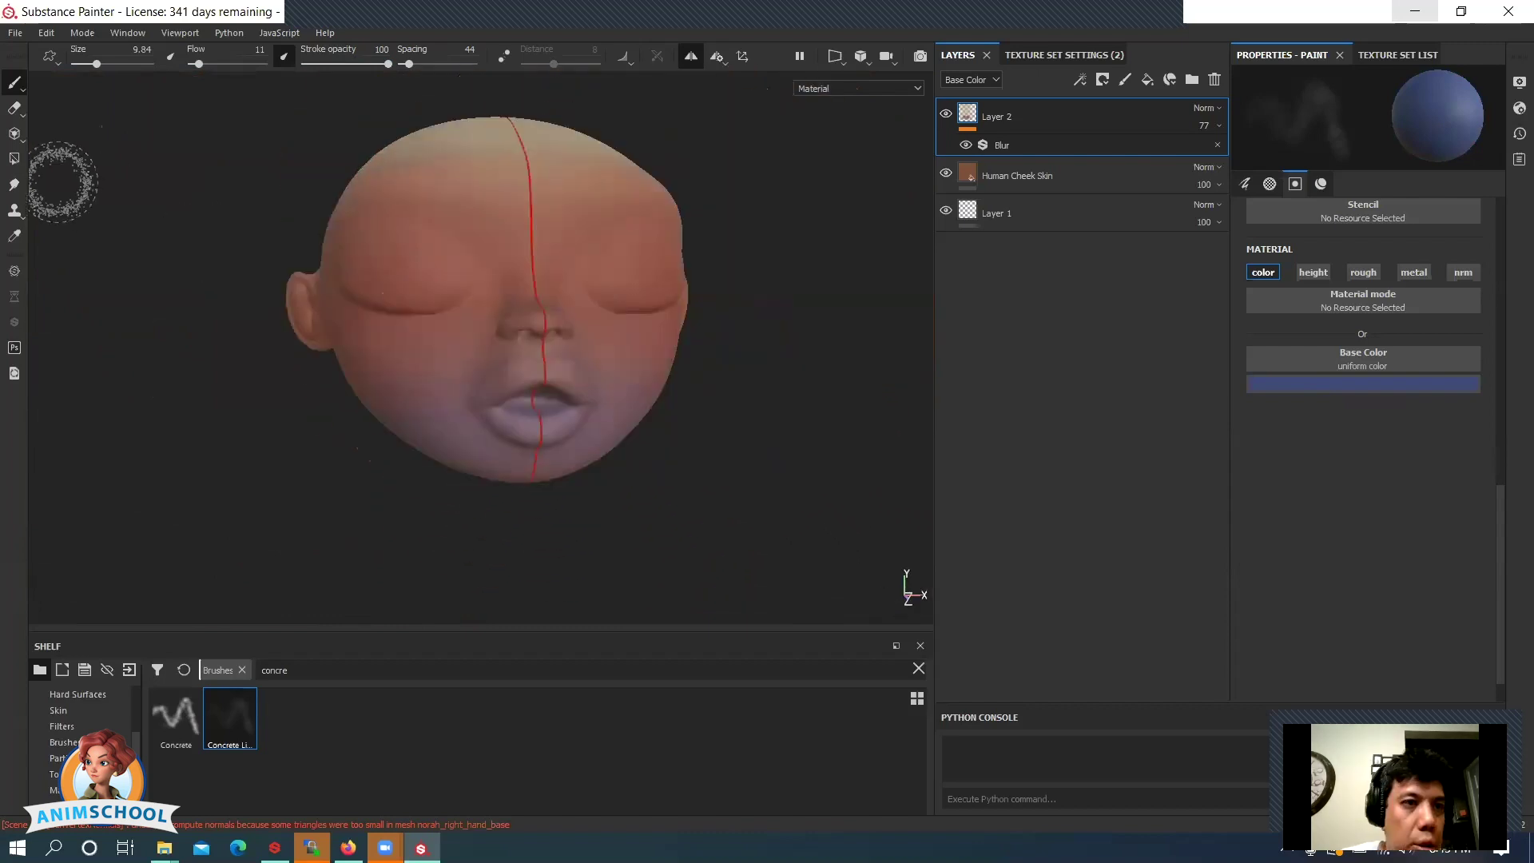
- Sample skin tones from the cheek and forehead and paint over the color zone borders to soften their transitions
{"action": "left_click", "coordinate": [436, 360]}
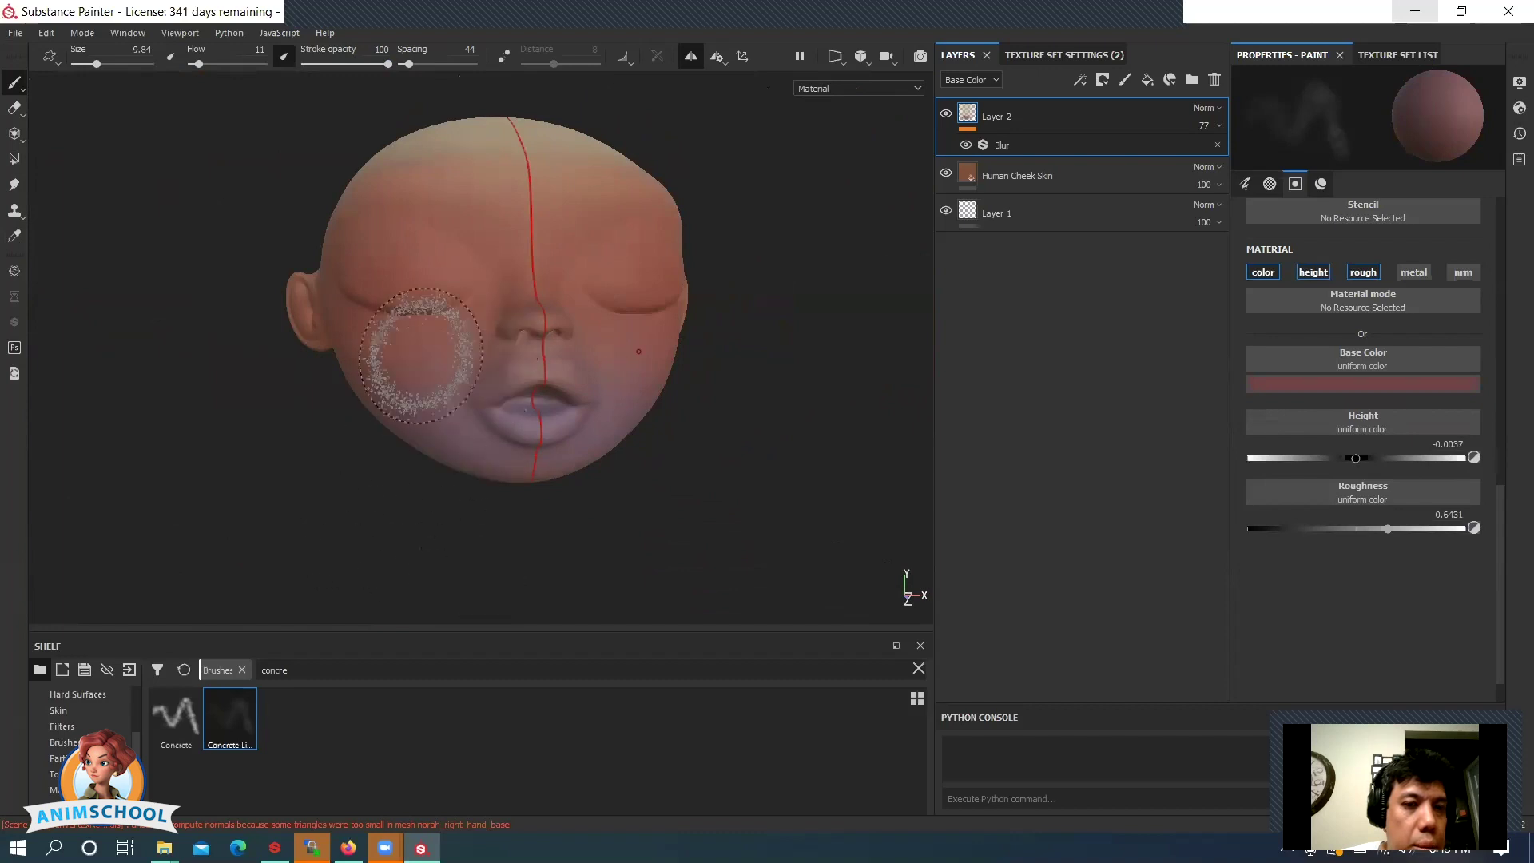
{"action": "left_click_drag", "start_coordinate": [765, 518], "coordinate": [831, 555], "text": "alt"}
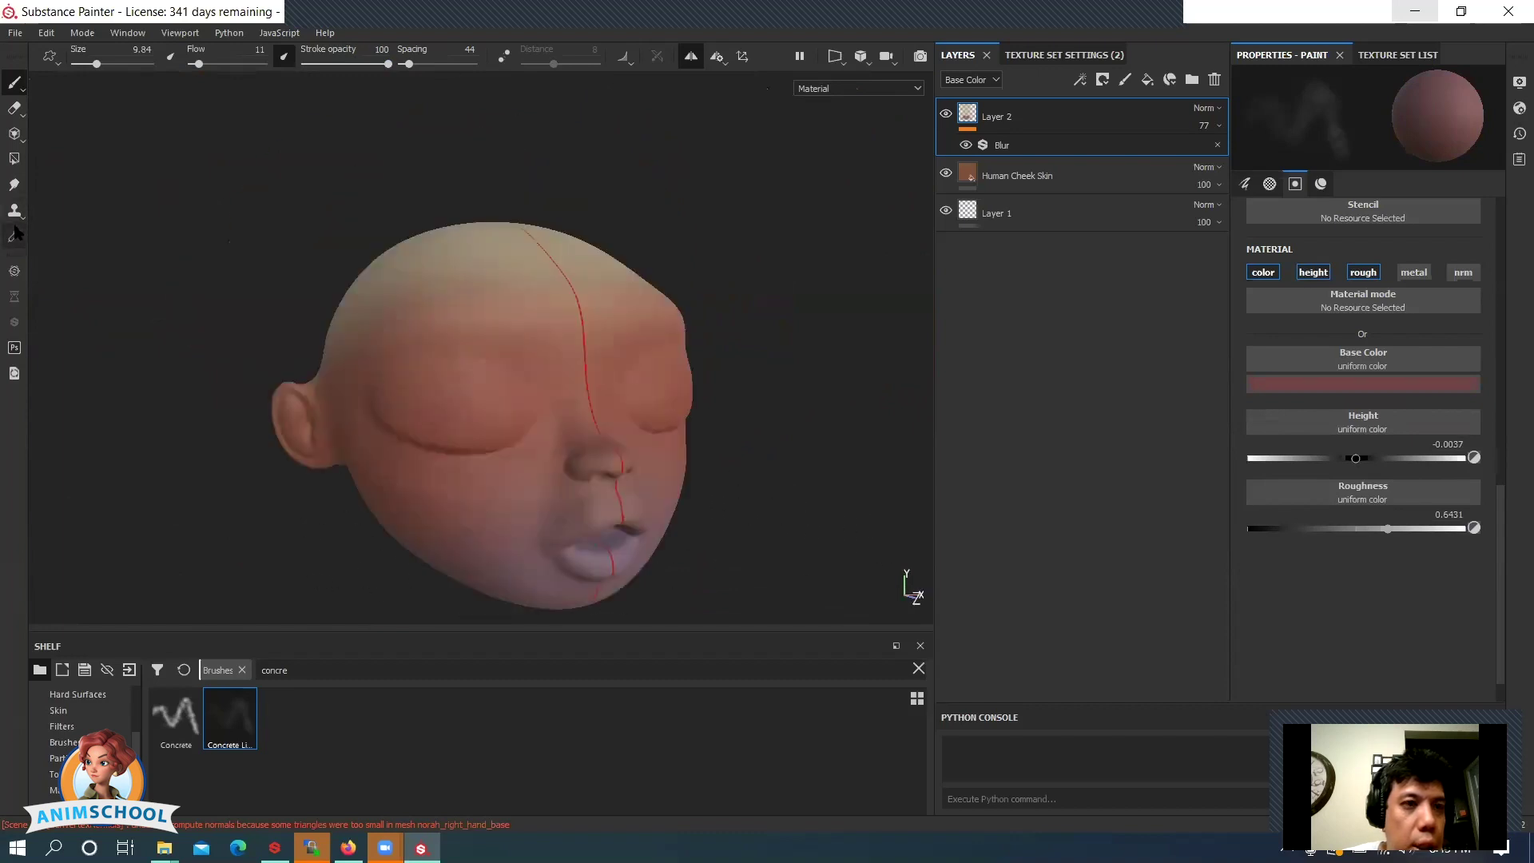
{"action": "left_click", "coordinate": [466, 294]}
{"action": "left_click_drag", "start_coordinate": [387, 291], "coordinate": [367, 321], "text": "alt"}
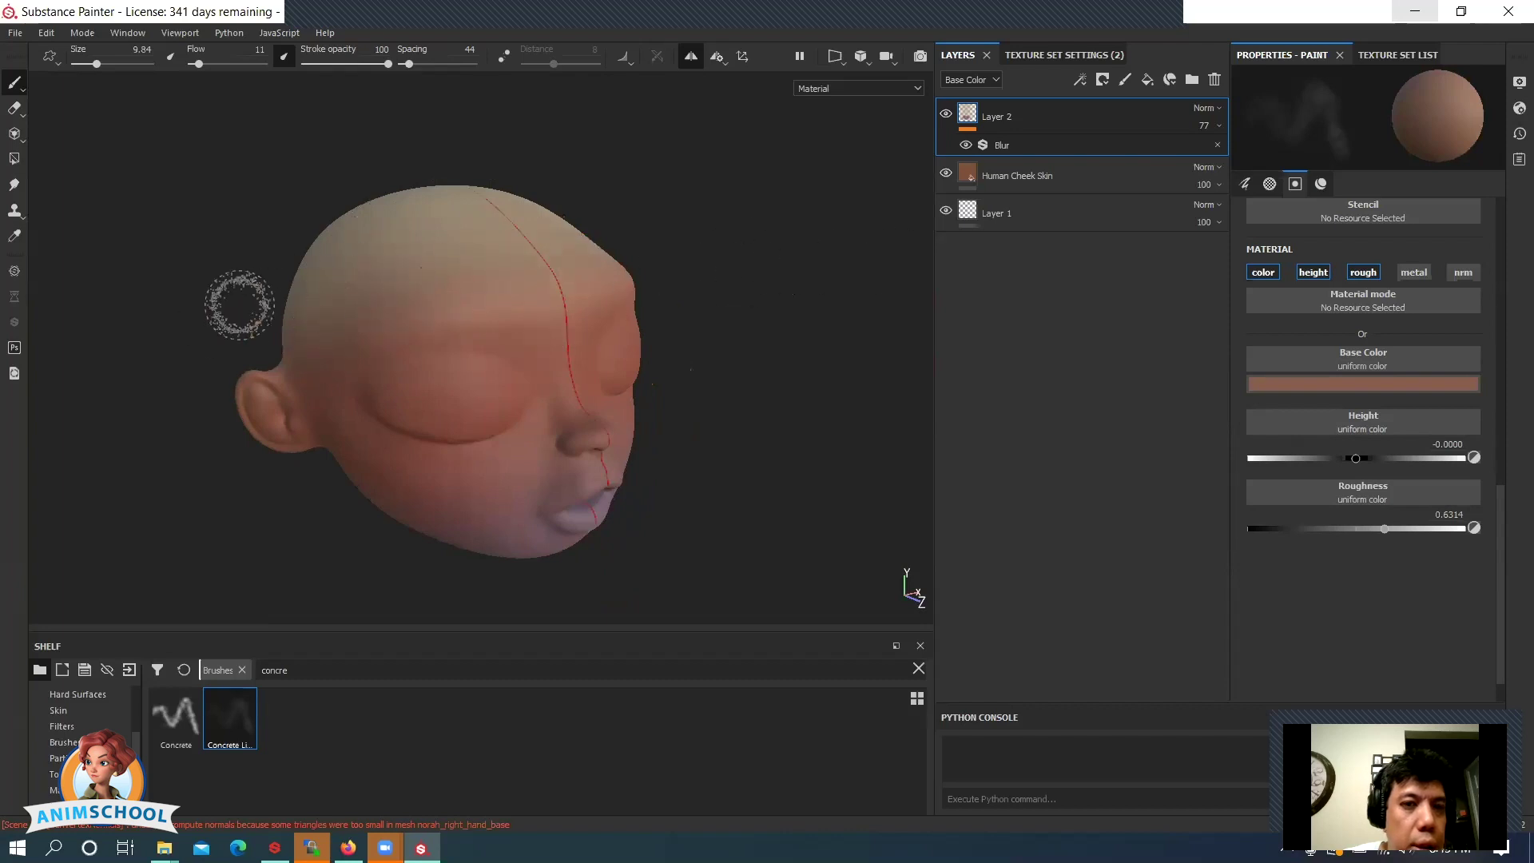
{"action": "mouse_move", "coordinate": [252, 304]}
{"action": "left_mouse_down", "text": "alt"}
{"action": "mouse_move", "coordinate": [616, 267]}
{"action": "mouse_move", "coordinate": [503, 267]}
{"action": "mouse_move", "coordinate": [538, 247]}
{"action": "mouse_move", "coordinate": [548, 363]}
{"action": "left_mouse_up", "text": "alt"}
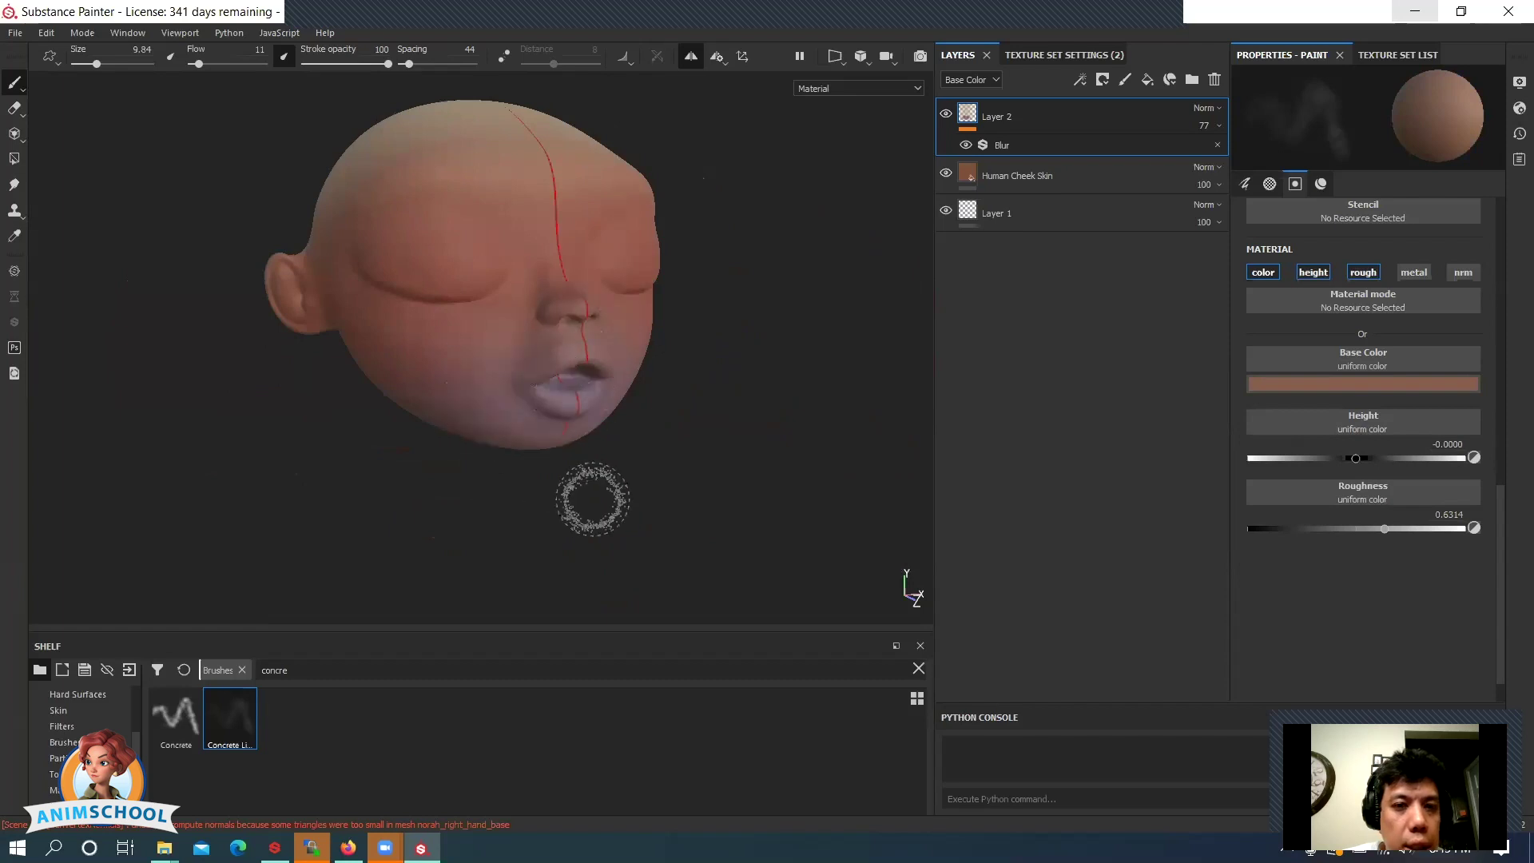
{"action": "left_click_drag", "start_coordinate": [609, 489], "coordinate": [424, 466], "text": "alt"}
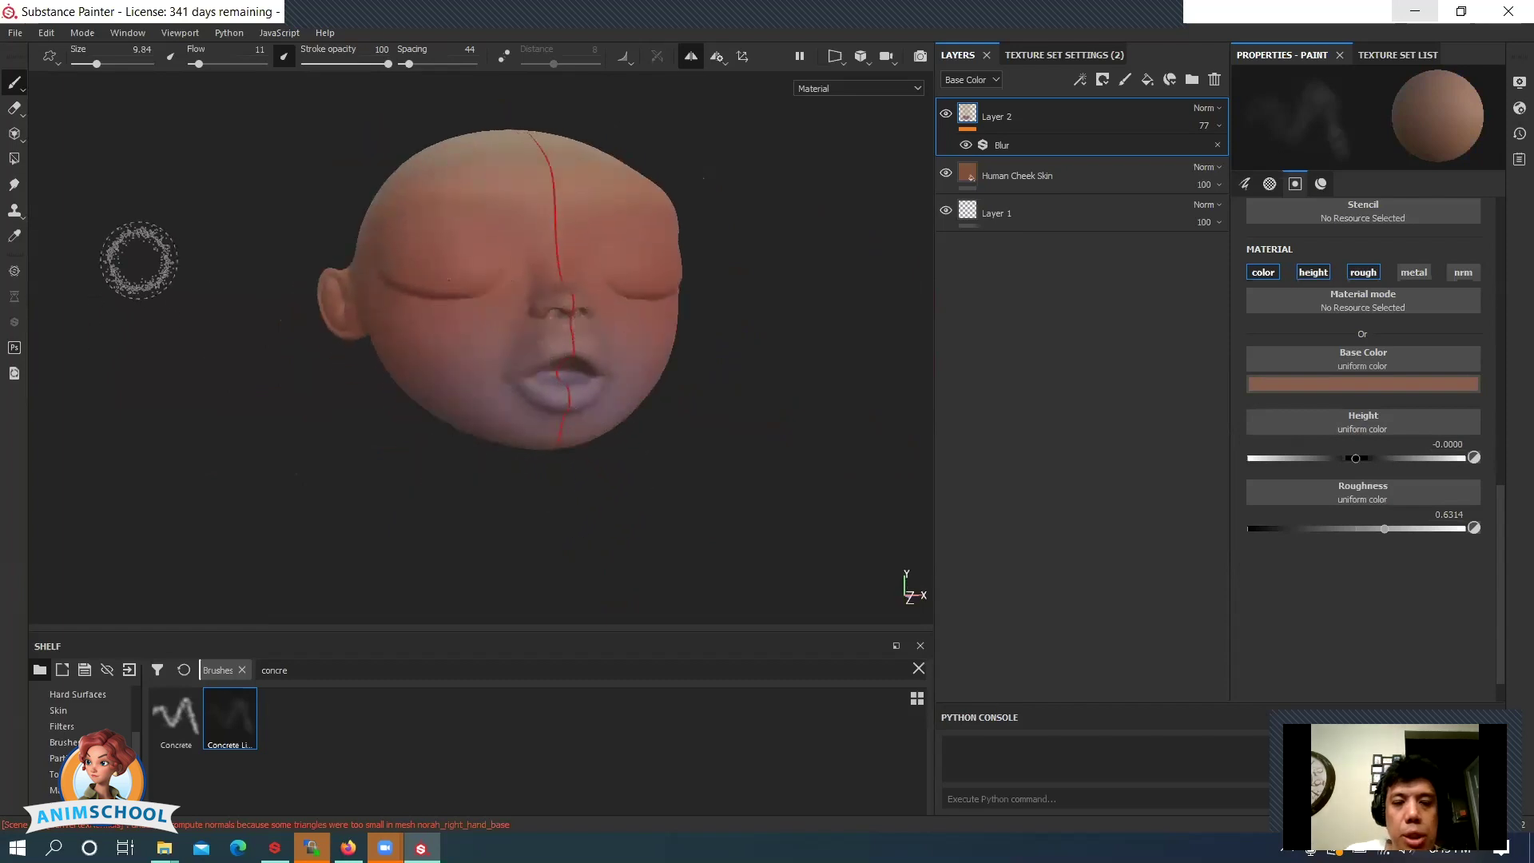
- Sample a muted red tone from the cheek and paint over the bluish mouth, chin and jaw area to blend the zones
{"action": "left_click", "coordinate": [14, 109]}
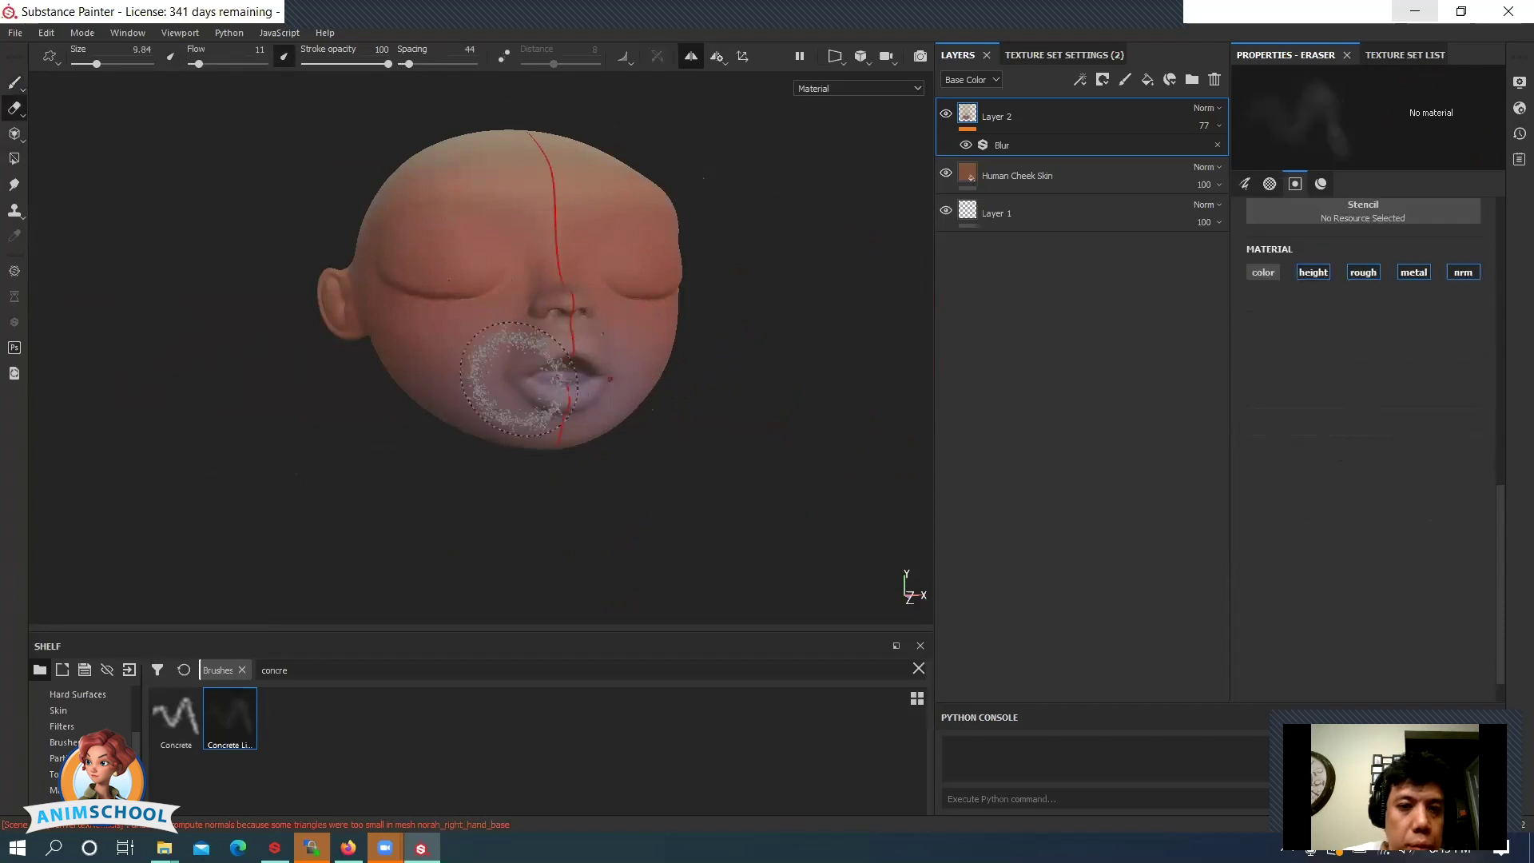
{"action": "mouse_move", "coordinate": [481, 412]}
{"action": "left_mouse_down", "text": "alt"}
{"action": "mouse_move", "coordinate": [439, 409]}
{"action": "mouse_move", "coordinate": [553, 433]}
{"action": "left_mouse_up", "text": "alt"}
{"action": "scroll", "coordinate": [553, 434], "scroll_direction": "up", "scroll_amount": 3}
{"action": "left_click_drag", "start_coordinate": [434, 411], "coordinate": [607, 479], "text": "alt"}
{"action": "left_click", "coordinate": [20, 84]}
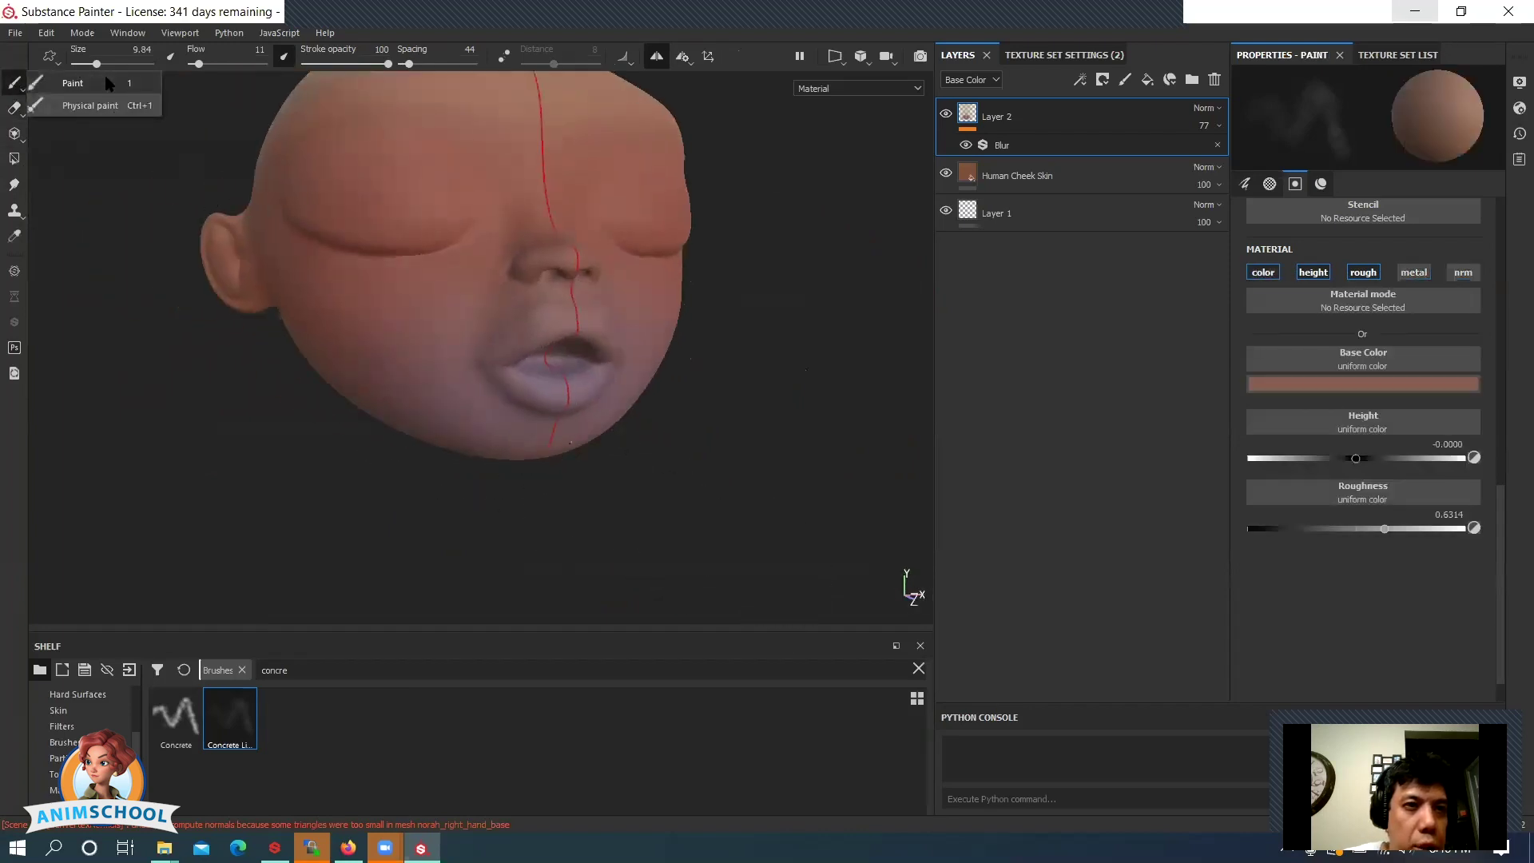
{"action": "left_click_drag", "start_coordinate": [292, 327], "coordinate": [376, 325], "text": "alt"}
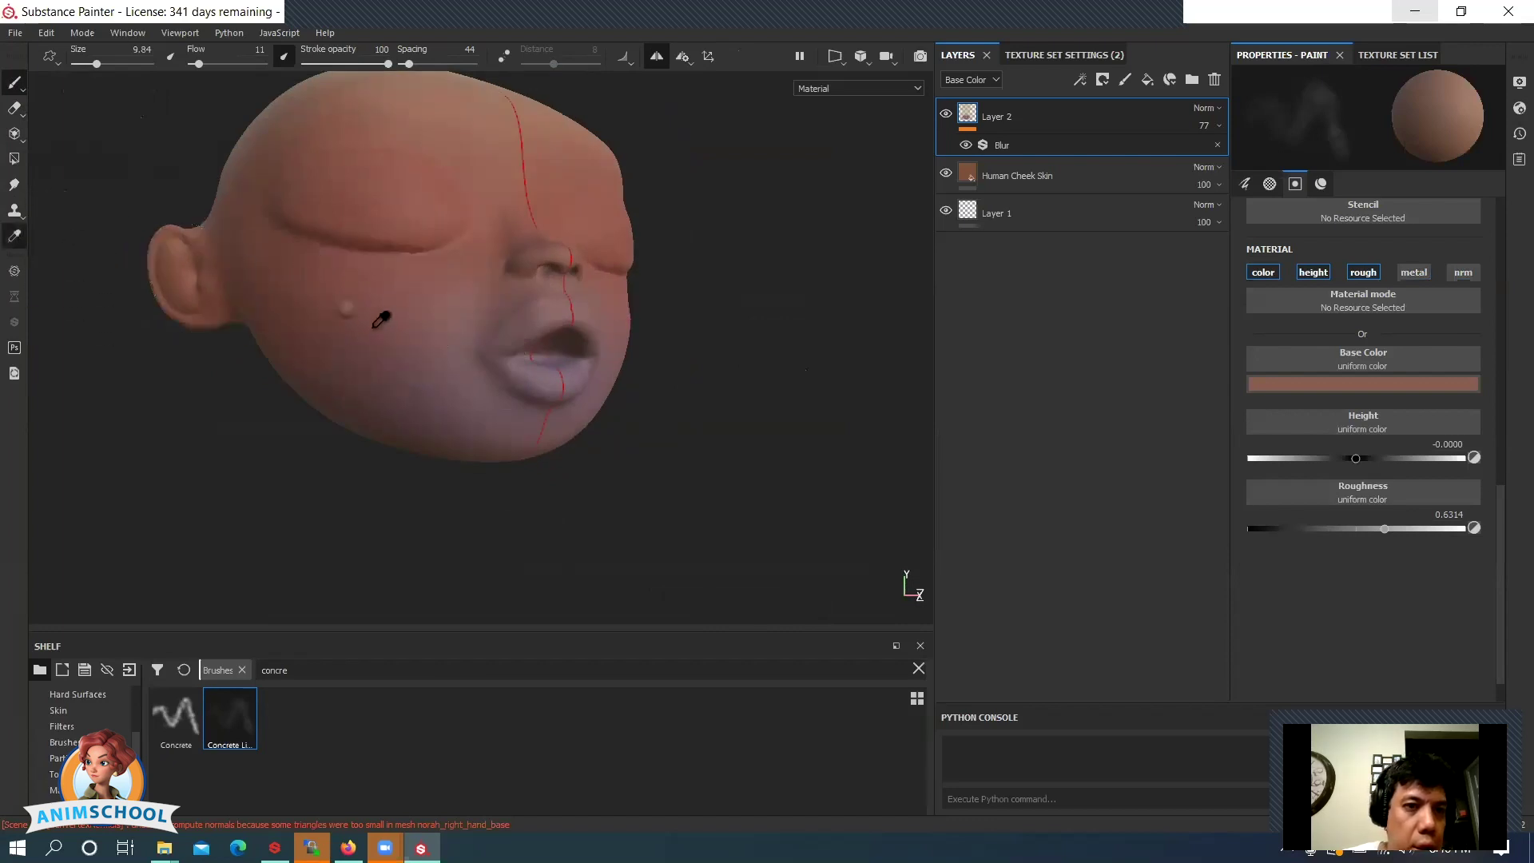
{"action": "left_click", "coordinate": [372, 308]}
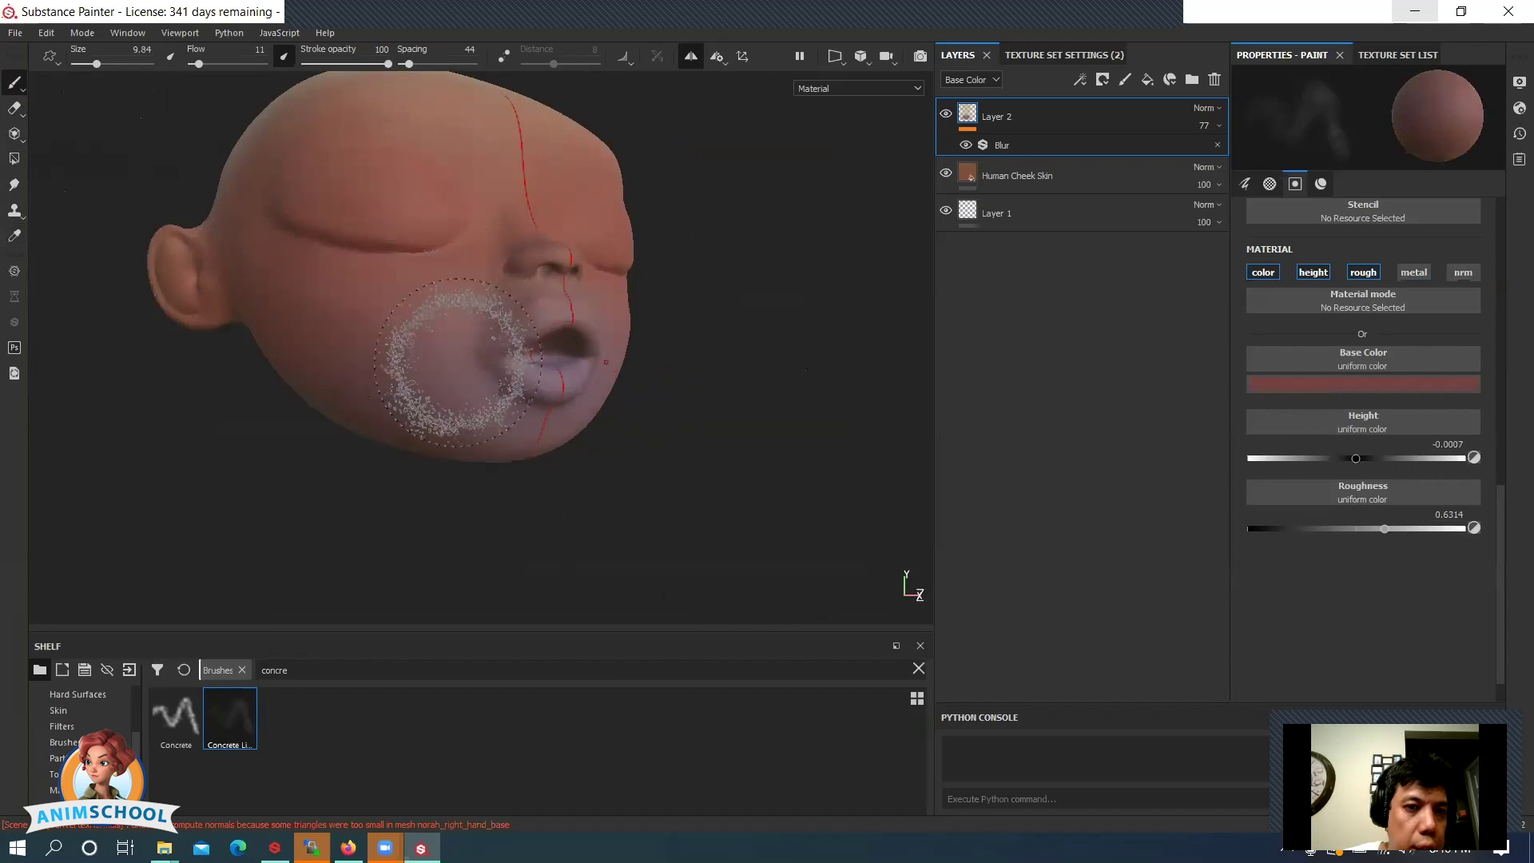
{"action": "left_click_drag", "start_coordinate": [404, 470], "coordinate": [521, 495], "text": "alt"}
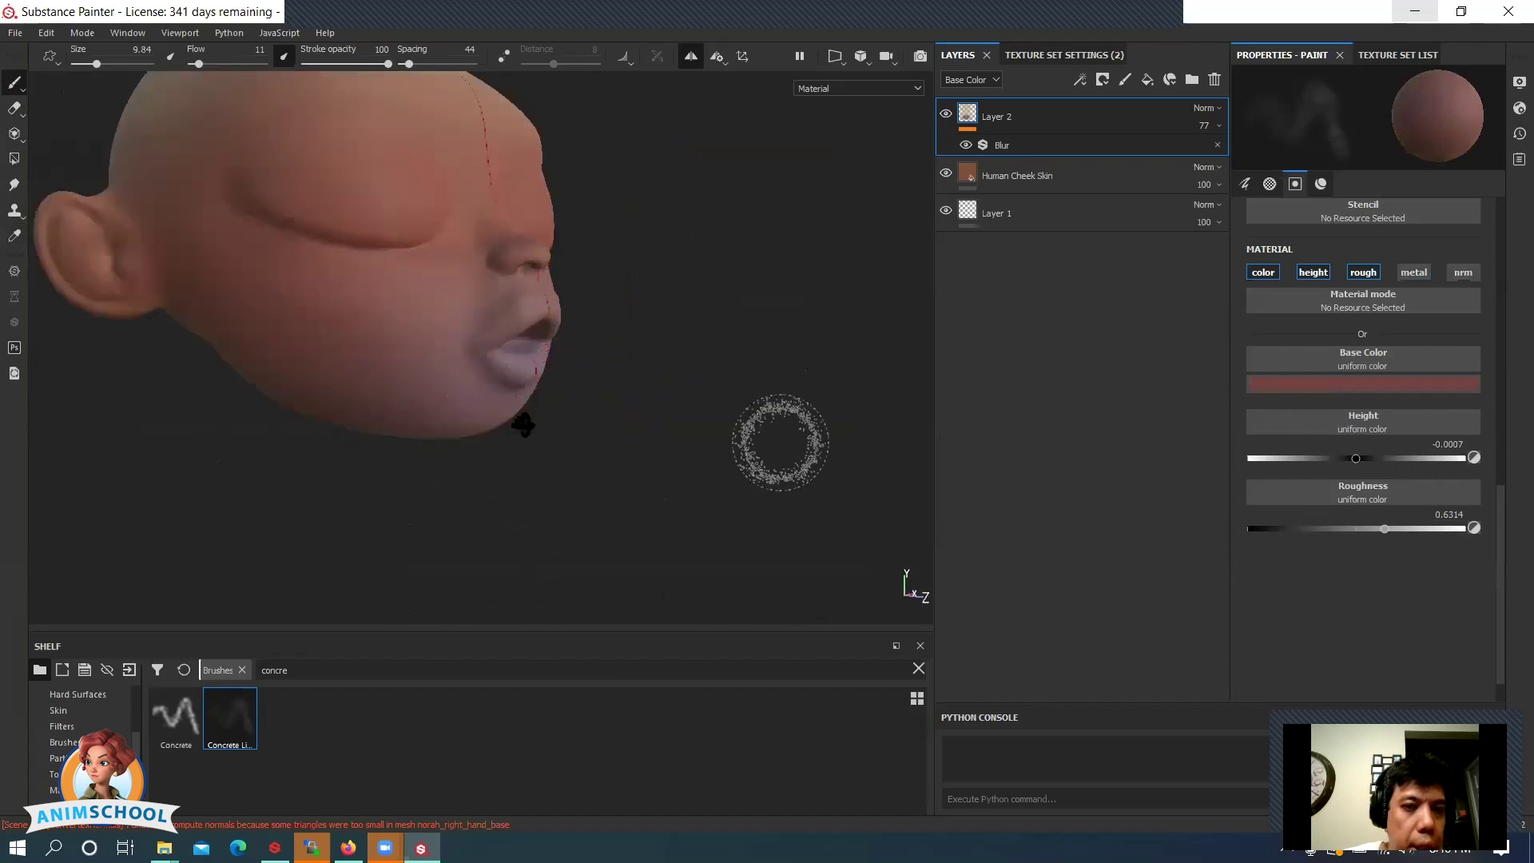
{"action": "left_click_drag", "start_coordinate": [290, 411], "coordinate": [524, 424], "text": "alt"}
{"action": "scroll", "coordinate": [559, 399], "scroll_direction": "up", "scroll_amount": 3}
{"action": "scroll", "coordinate": [807, 412], "scroll_direction": "down", "scroll_amount": 3}
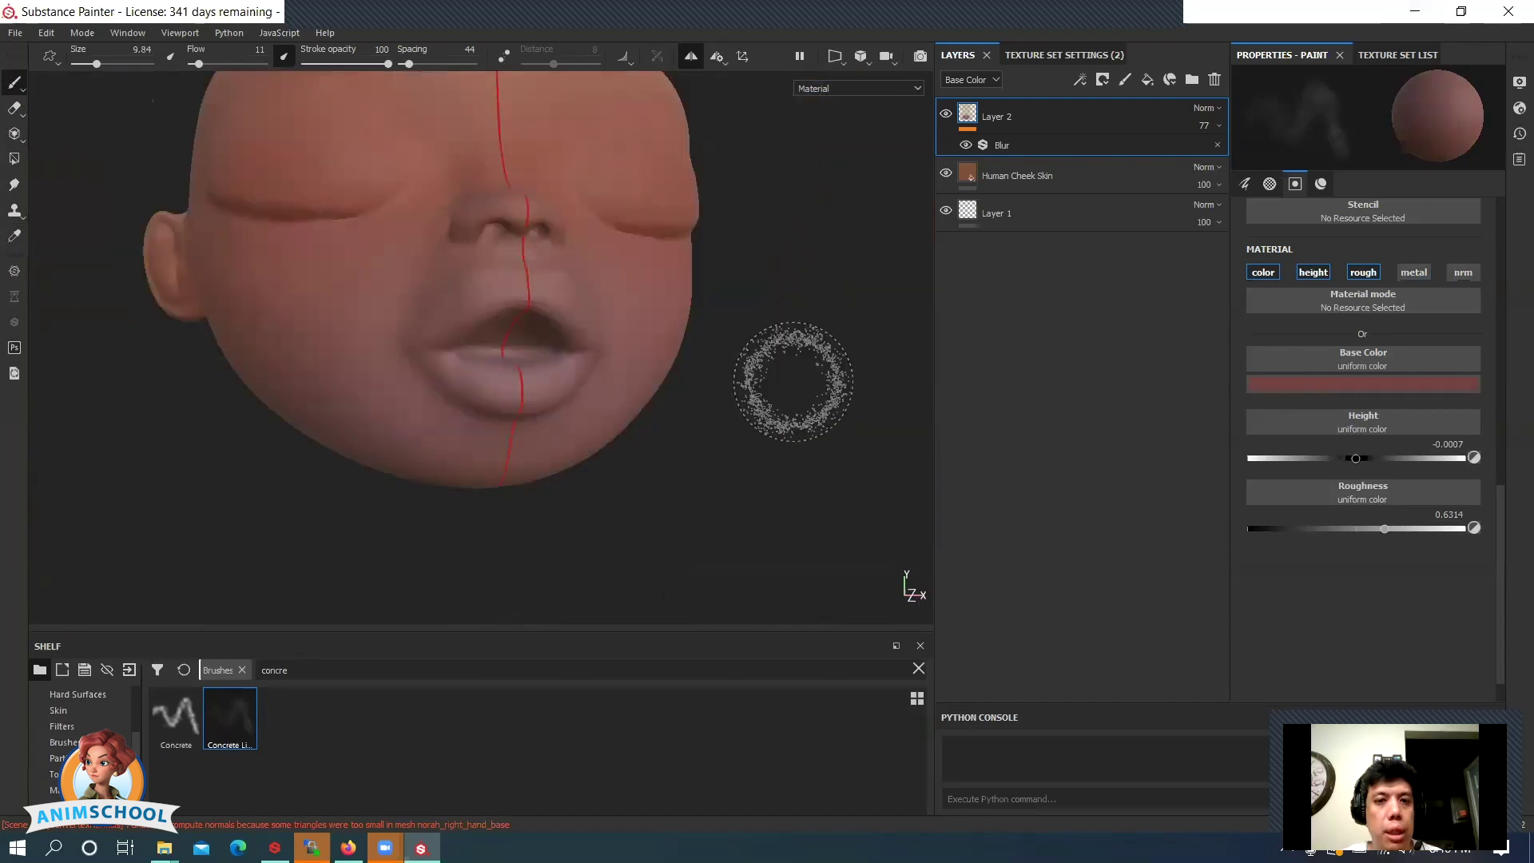
- Check the face color reference in the browser, and paint under the eyes with a muted purple base color
{"action": "key", "text": "alt+Tab"}
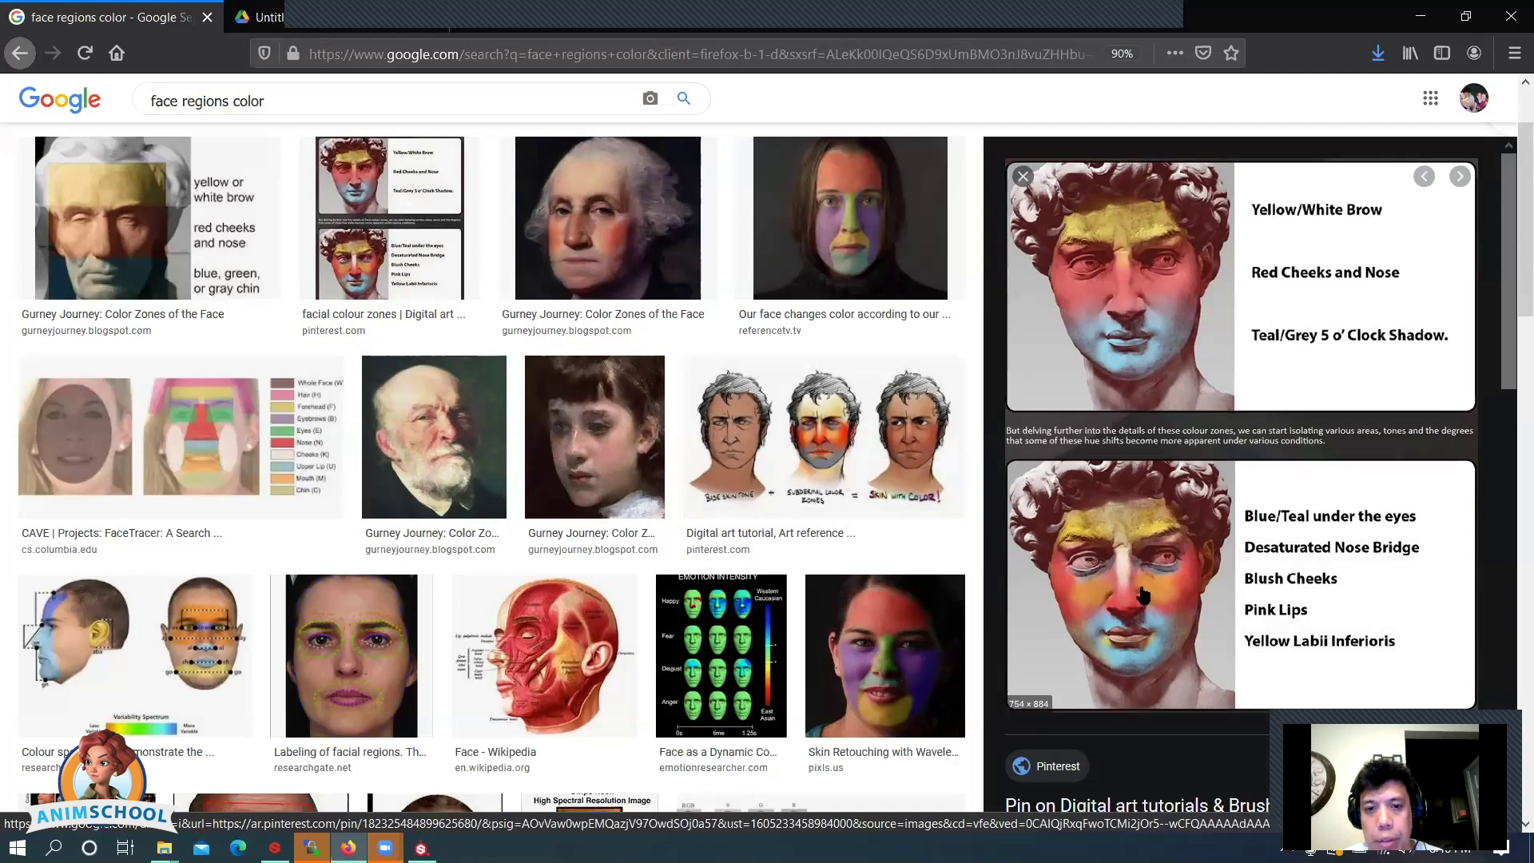
{"action": "left_click", "coordinate": [1420, 16]}
{"action": "left_click", "coordinate": [1332, 388]}
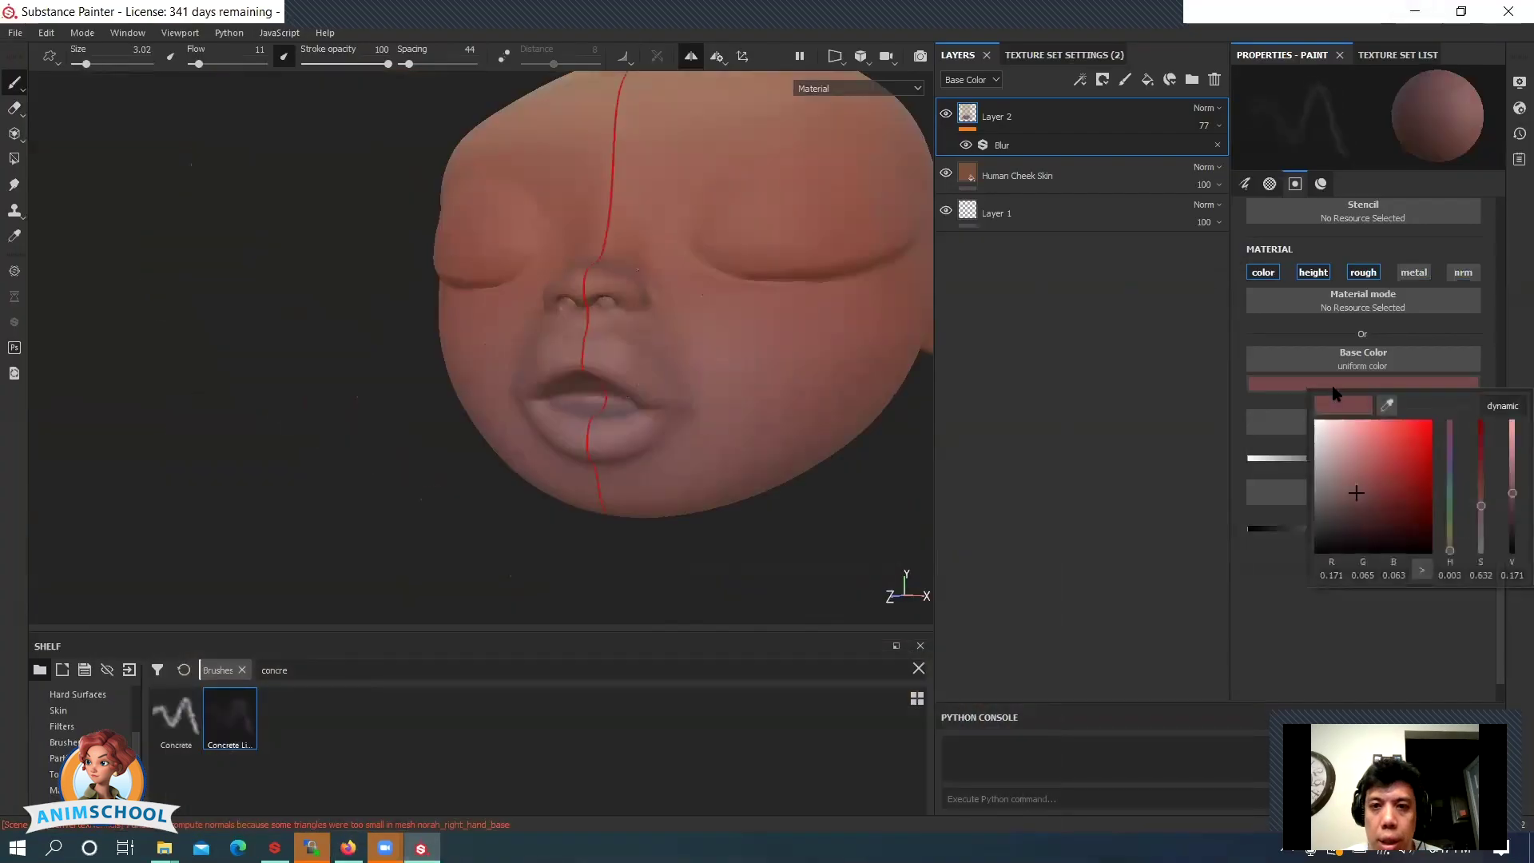
{"action": "left_click_drag", "start_coordinate": [1452, 556], "coordinate": [1459, 451]}
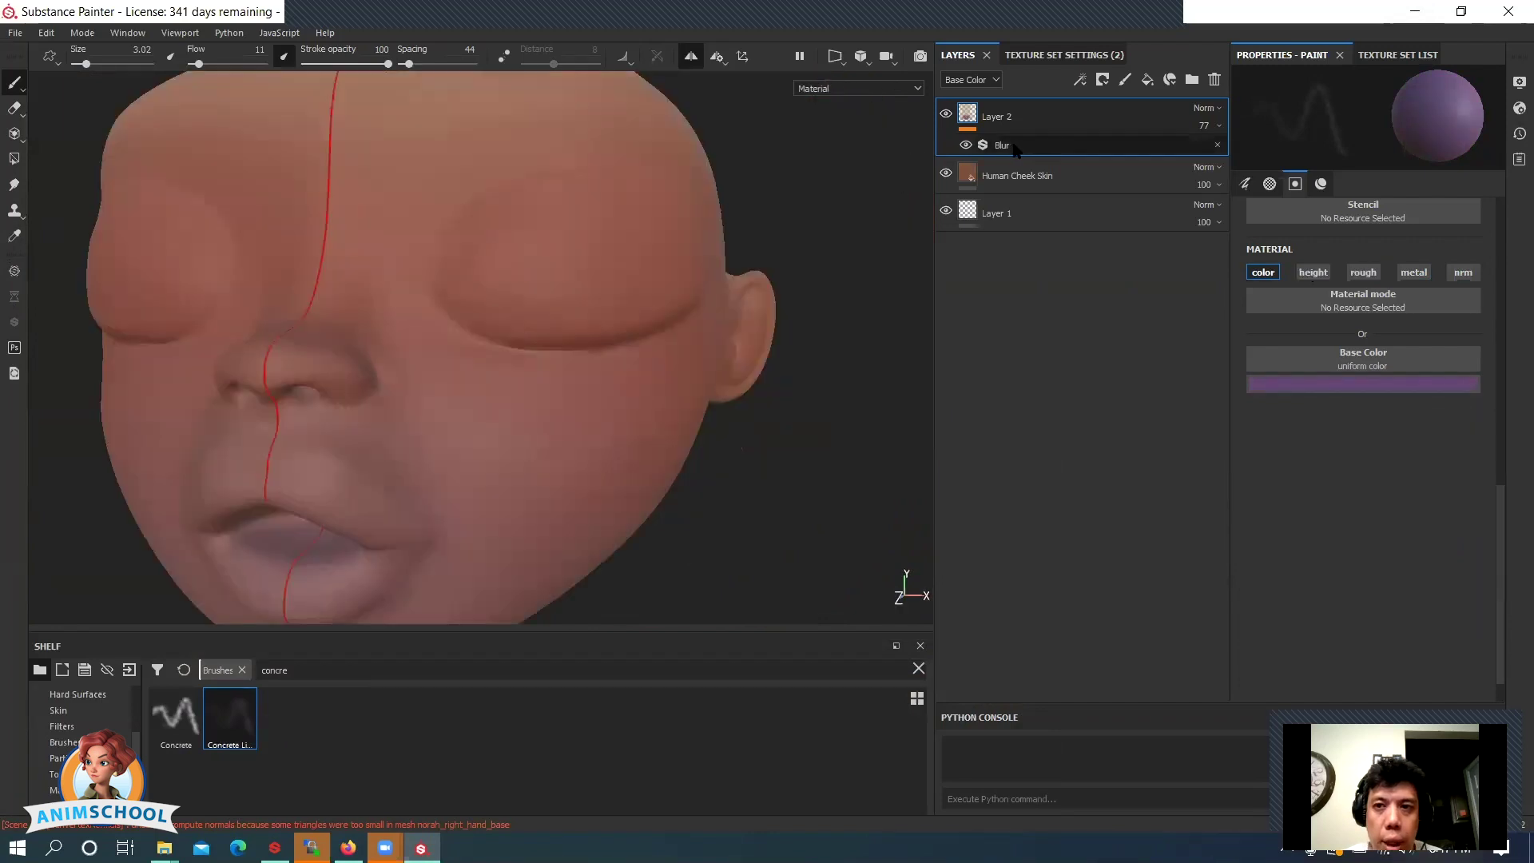
- Lower the Blur filter's intensity on Layer 2 to about 1.6
{"action": "left_click", "coordinate": [1008, 146]}
{"action": "left_click_drag", "start_coordinate": [1403, 209], "coordinate": [1372, 212]}
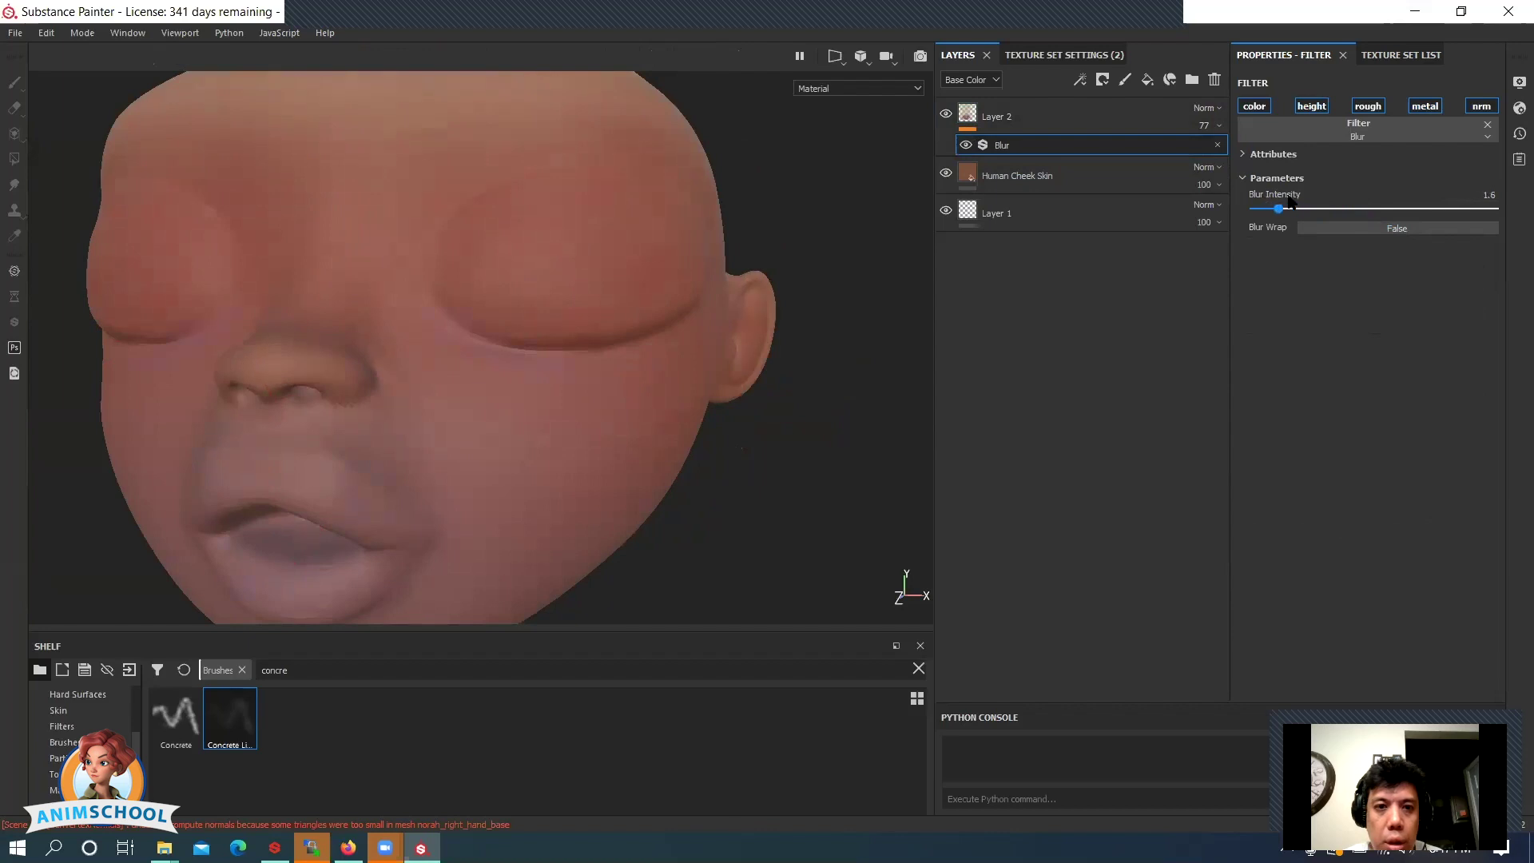
{"action": "left_click_drag", "start_coordinate": [479, 316], "coordinate": [320, 323], "text": "alt"}
- Sample a muted red from the cheek and paint it on Layer 2 around the eyes to soften the purple
{"action": "left_click", "coordinate": [1023, 117]}
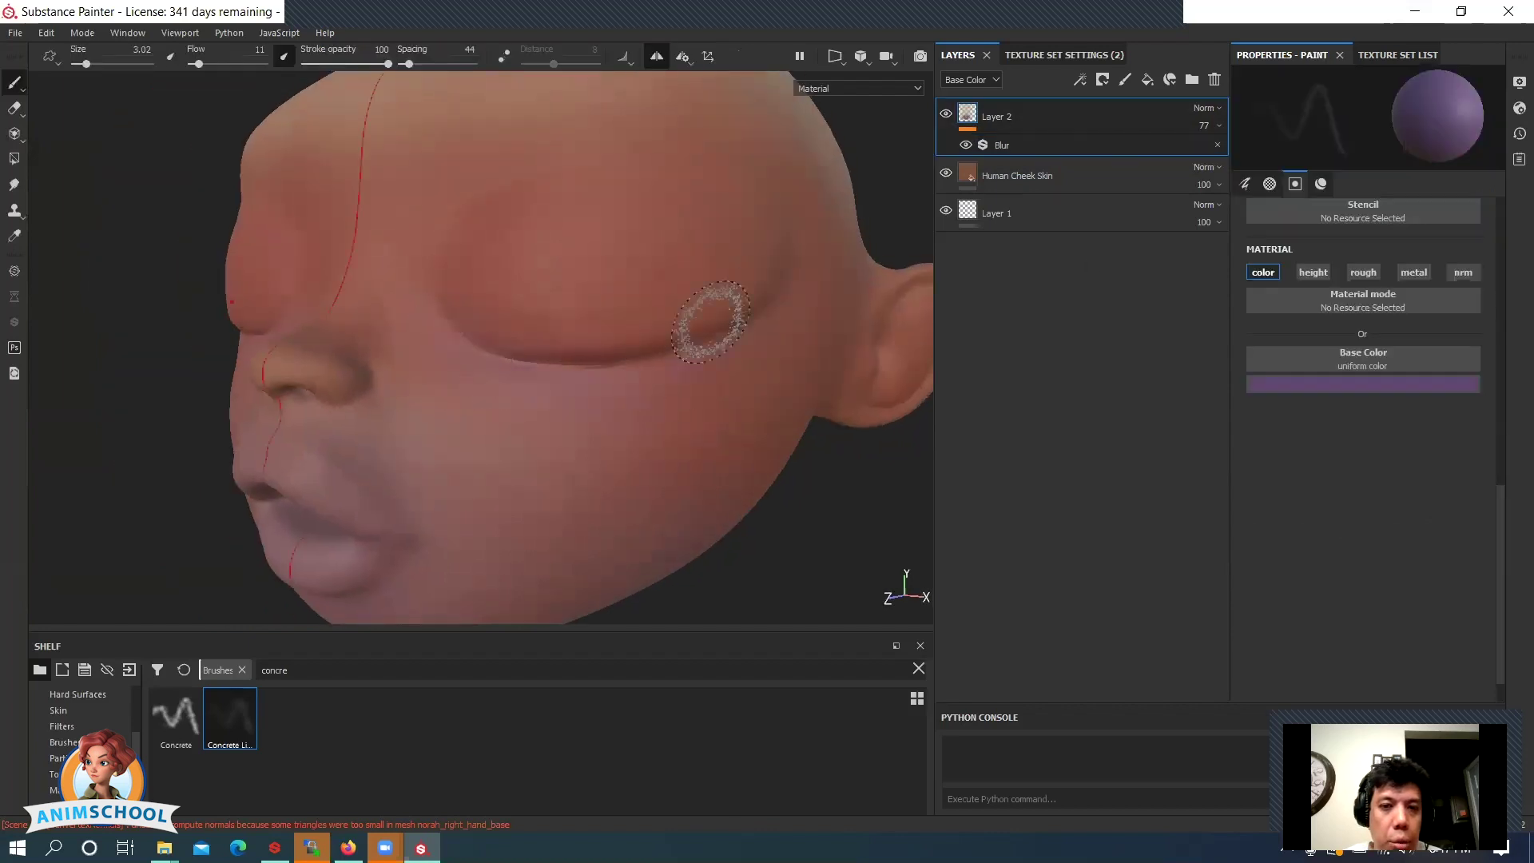
{"action": "left_click_drag", "start_coordinate": [480, 372], "coordinate": [678, 301], "text": "alt"}
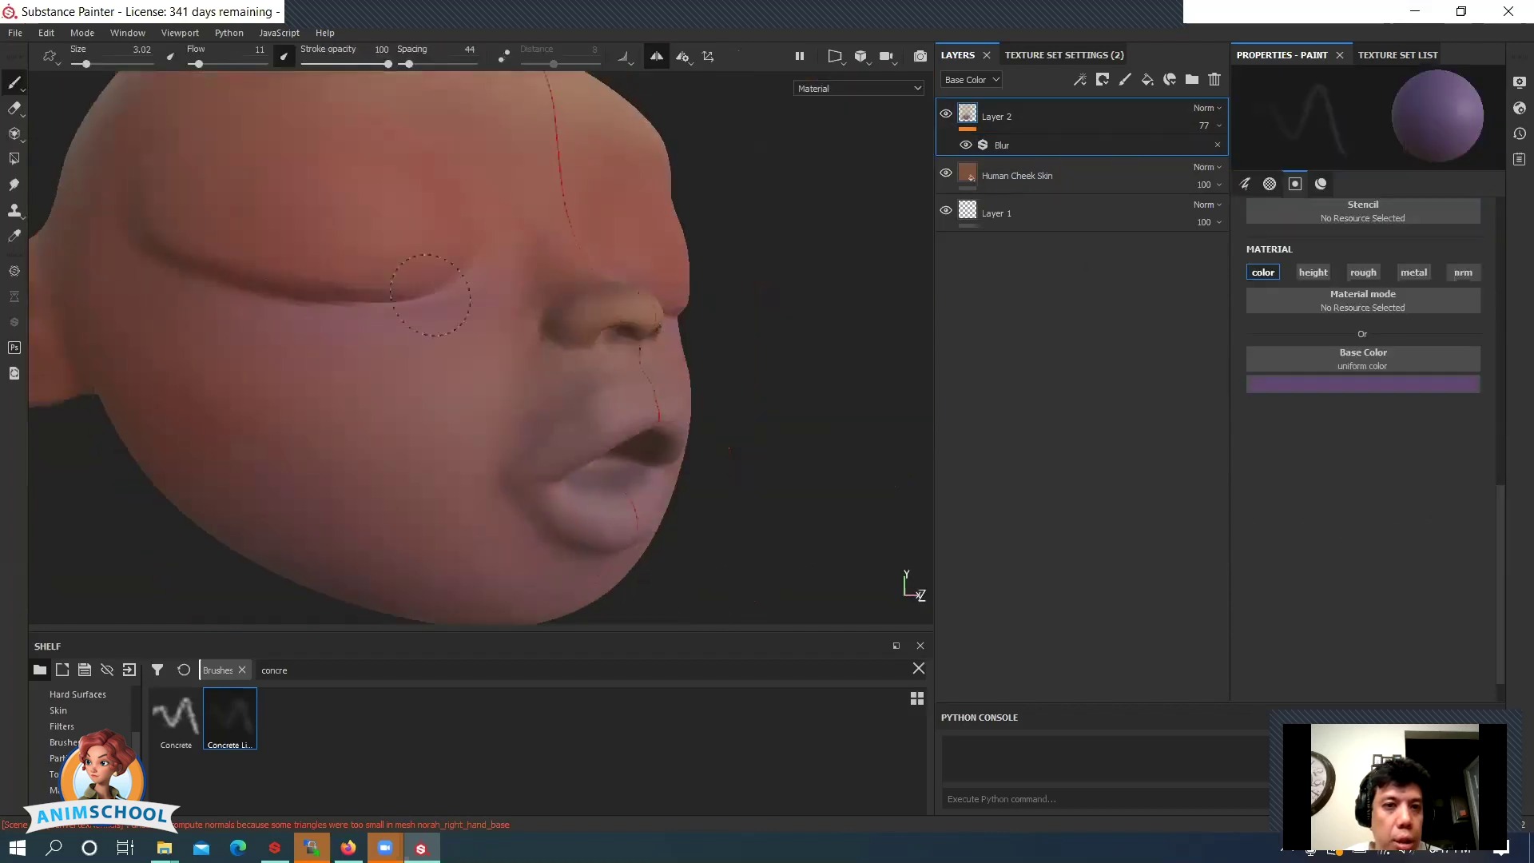
{"action": "left_click_drag", "start_coordinate": [425, 376], "coordinate": [395, 378], "text": "alt"}
{"action": "left_click", "coordinate": [404, 370]}
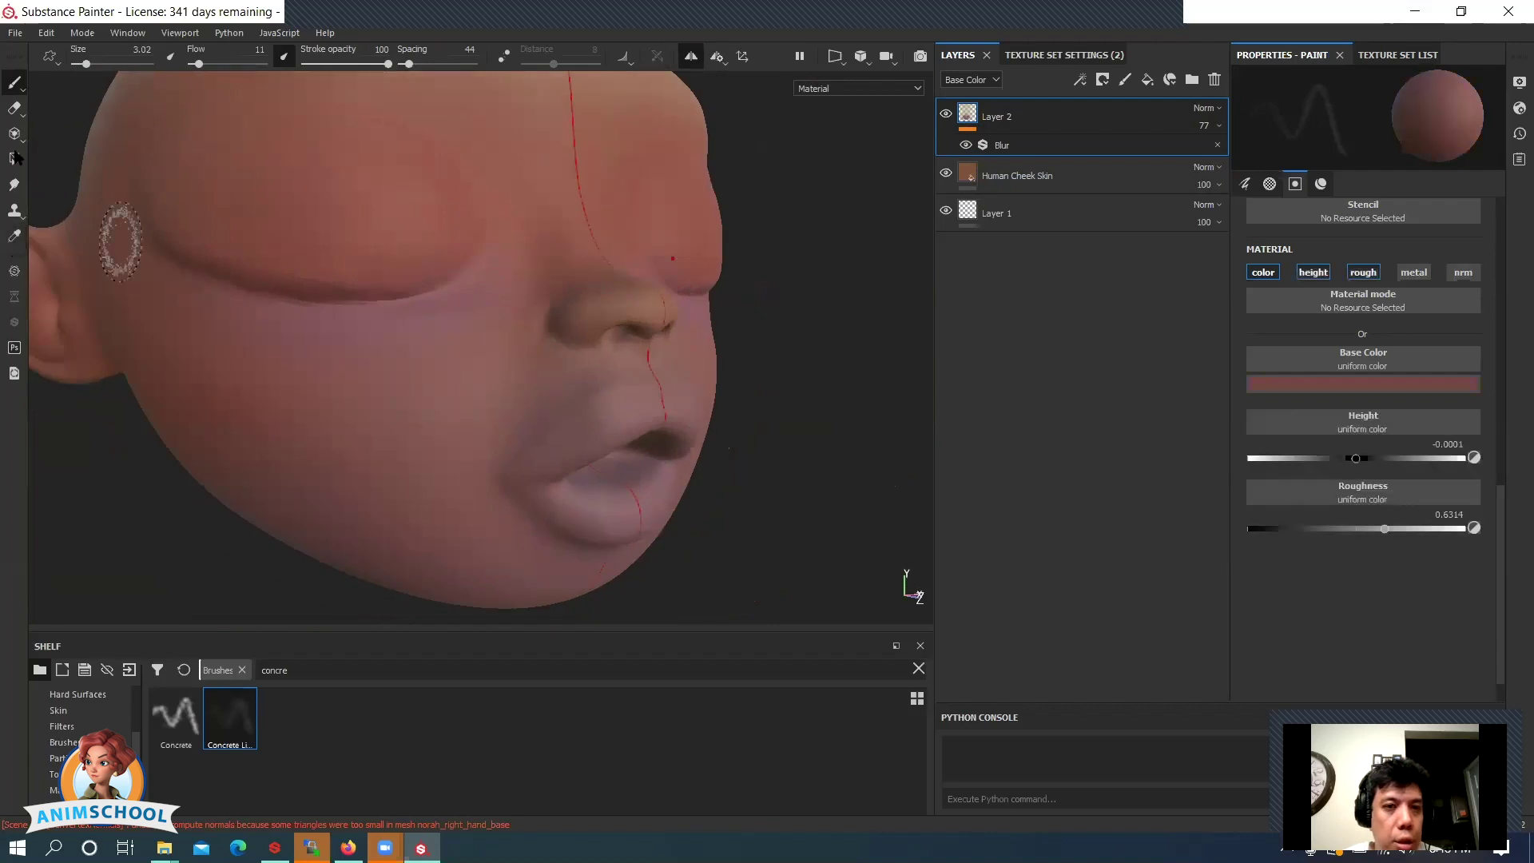
{"action": "mouse_move", "coordinate": [13, 85]}
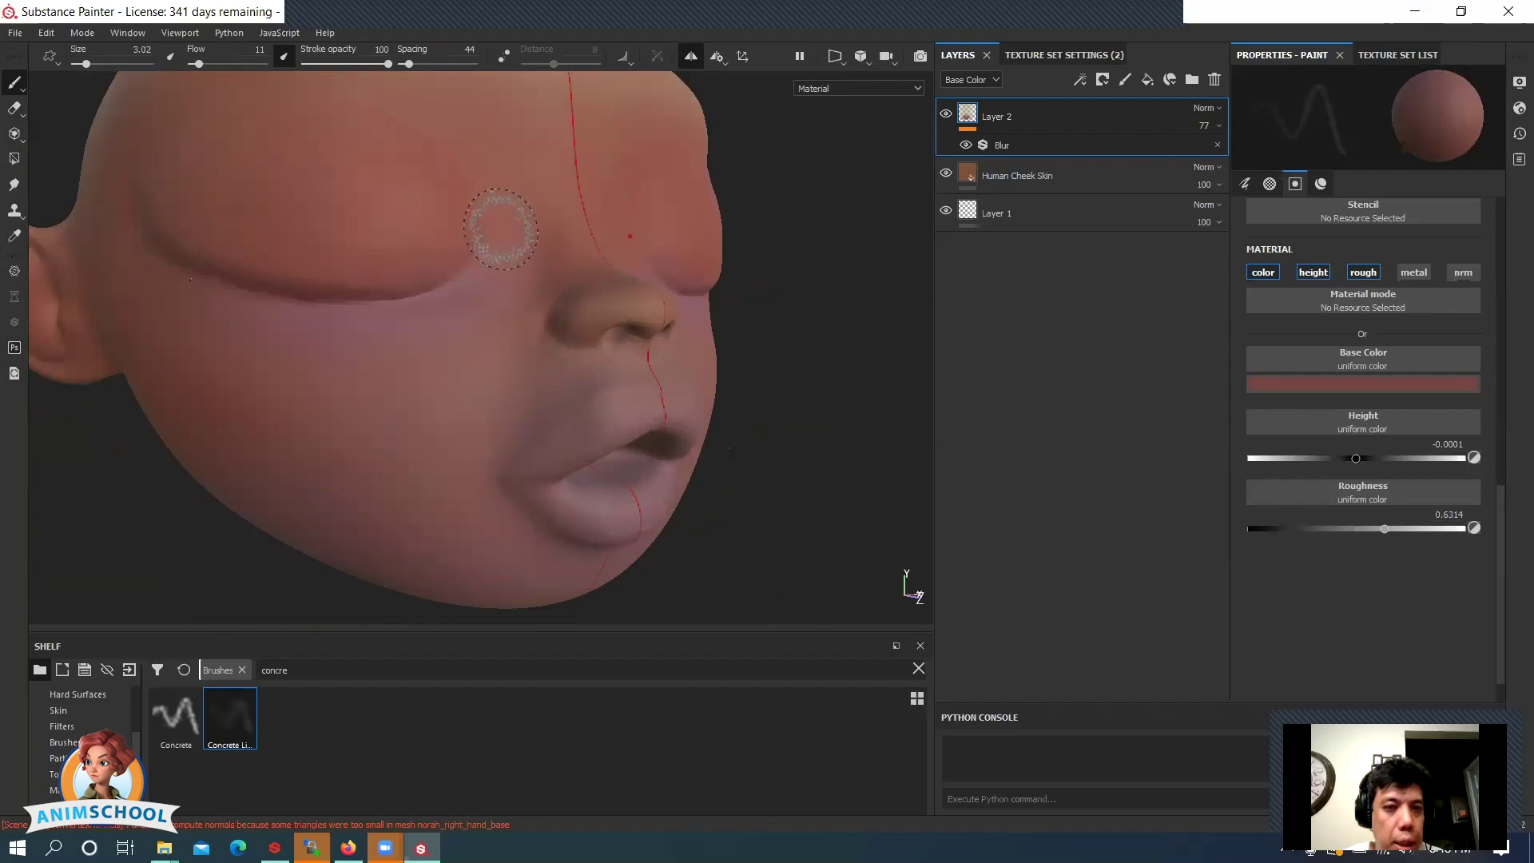
{"action": "left_click_drag", "start_coordinate": [178, 342], "coordinate": [560, 298], "text": "alt"}
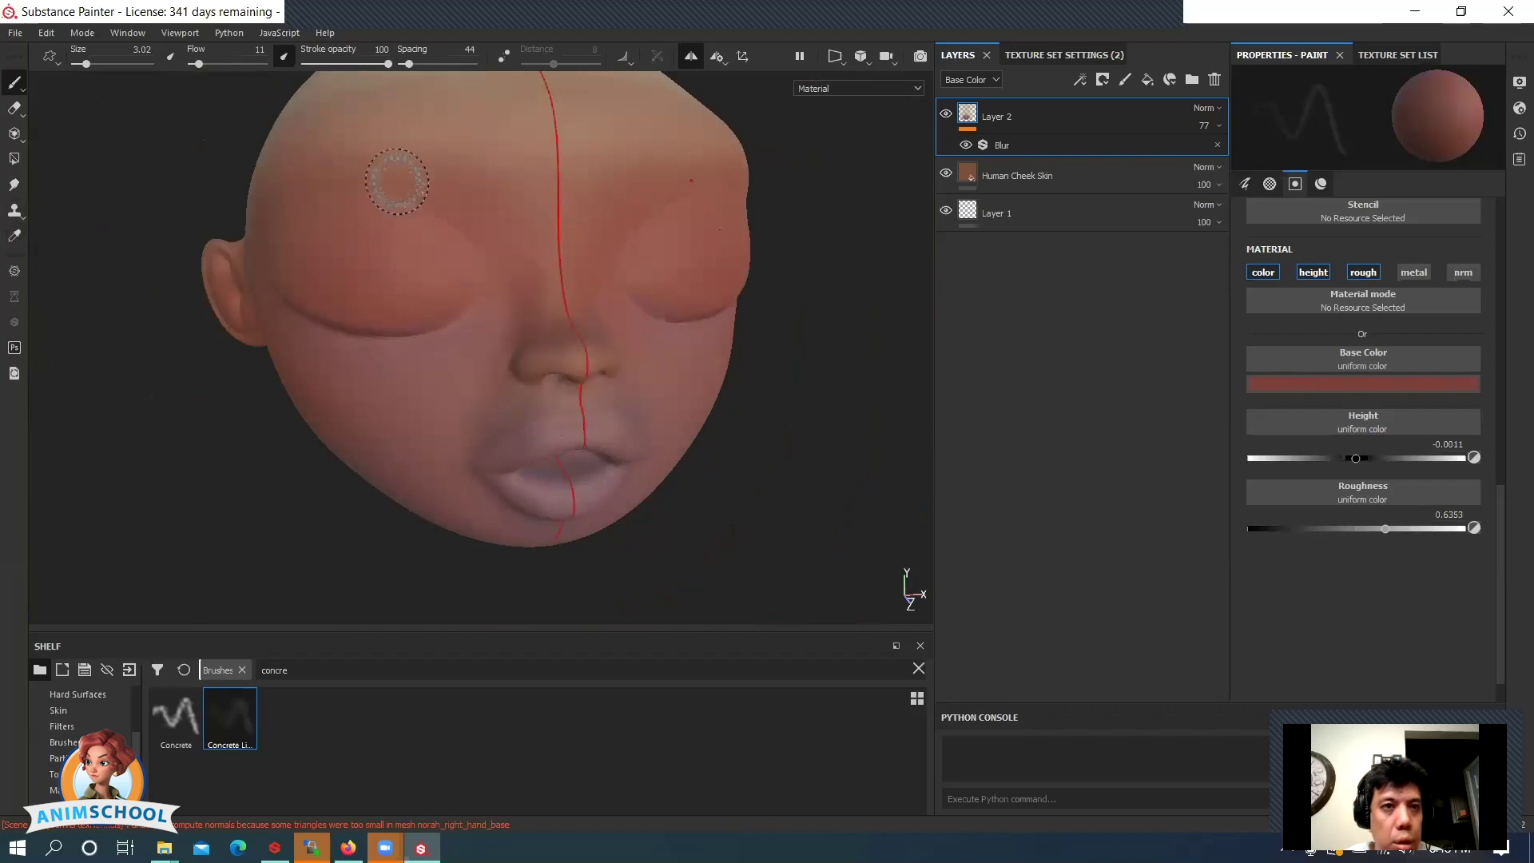
- Raise the brush Flow to 81 and paint the reddish tone over the nose, cheeks and upper lip area
{"action": "left_click_drag", "start_coordinate": [583, 358], "coordinate": [287, 89], "text": "alt"}
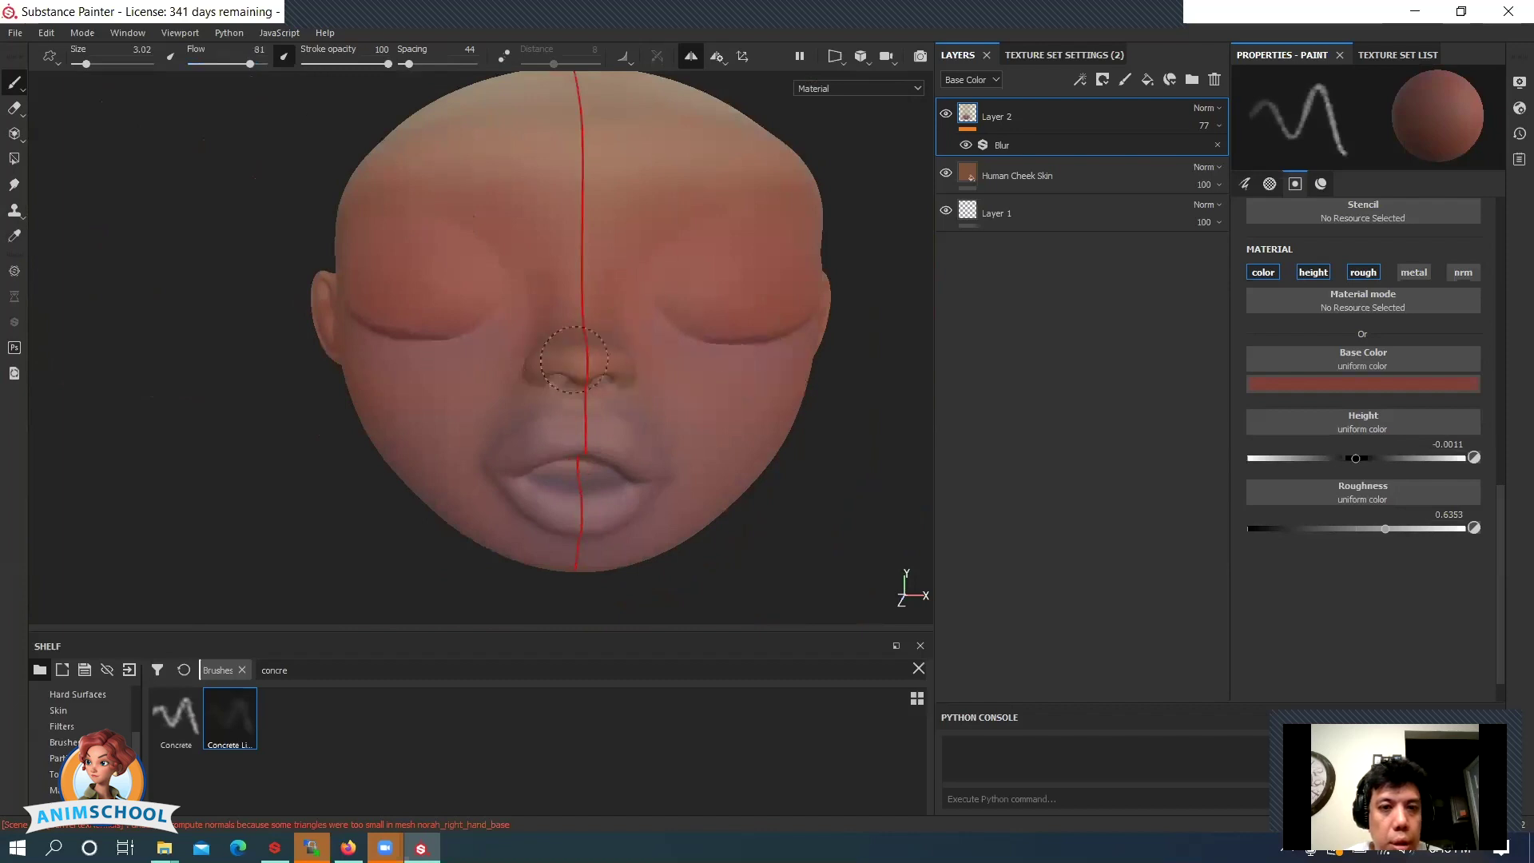
{"action": "mouse_move", "coordinate": [613, 332]}
{"action": "left_mouse_down", "text": "alt"}
{"action": "mouse_move", "coordinate": [568, 311]}
{"action": "mouse_move", "coordinate": [596, 316]}
{"action": "left_mouse_up", "text": "alt"}
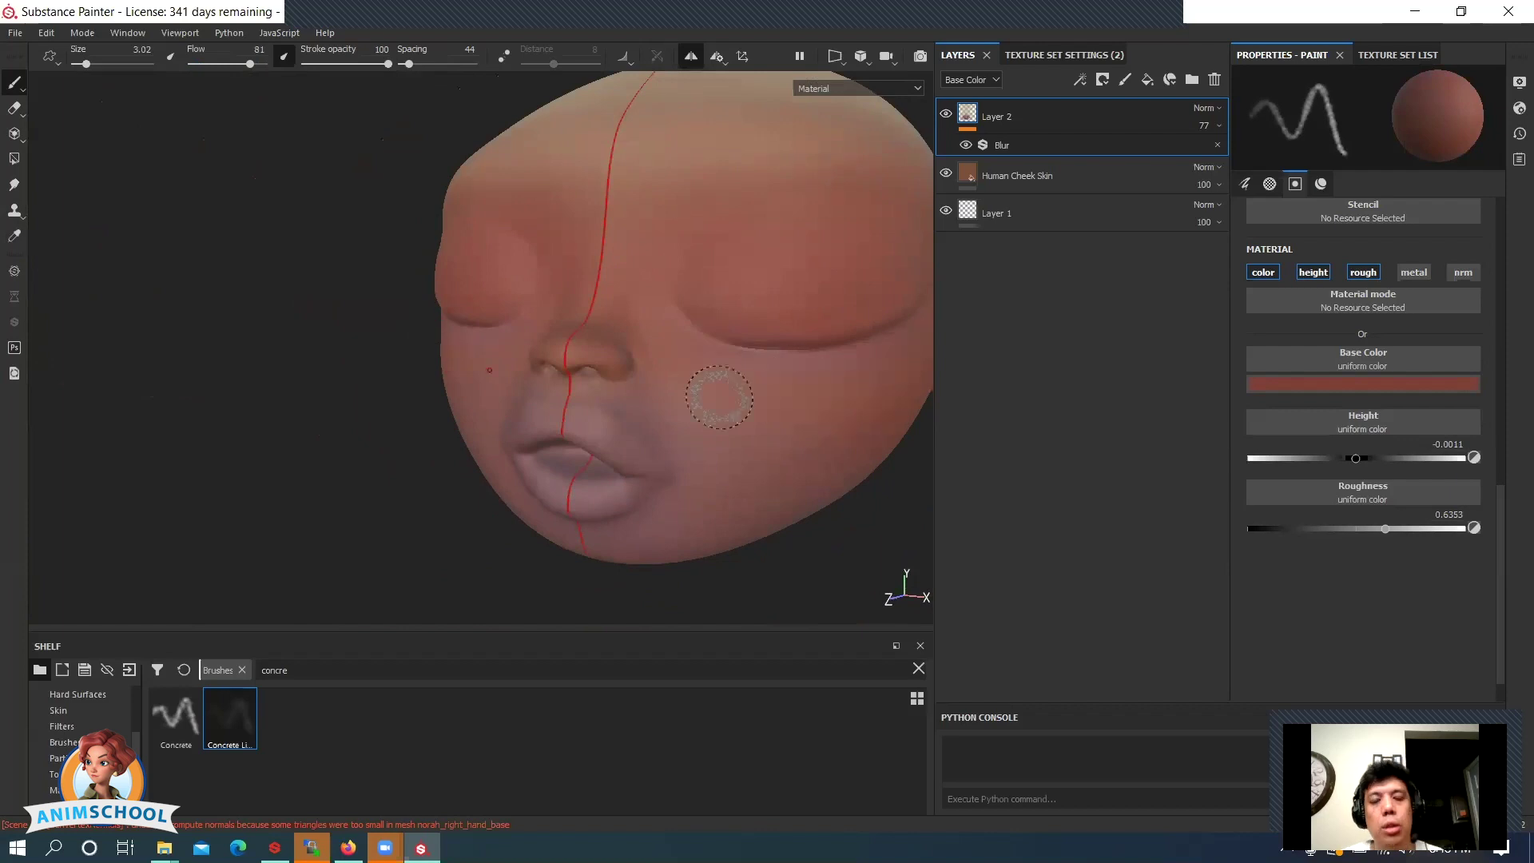
{"action": "left_click_drag", "start_coordinate": [616, 418], "coordinate": [770, 613], "text": "alt"}
{"action": "right_click_drag", "start_coordinate": [770, 612], "coordinate": [618, 308], "text": "alt"}
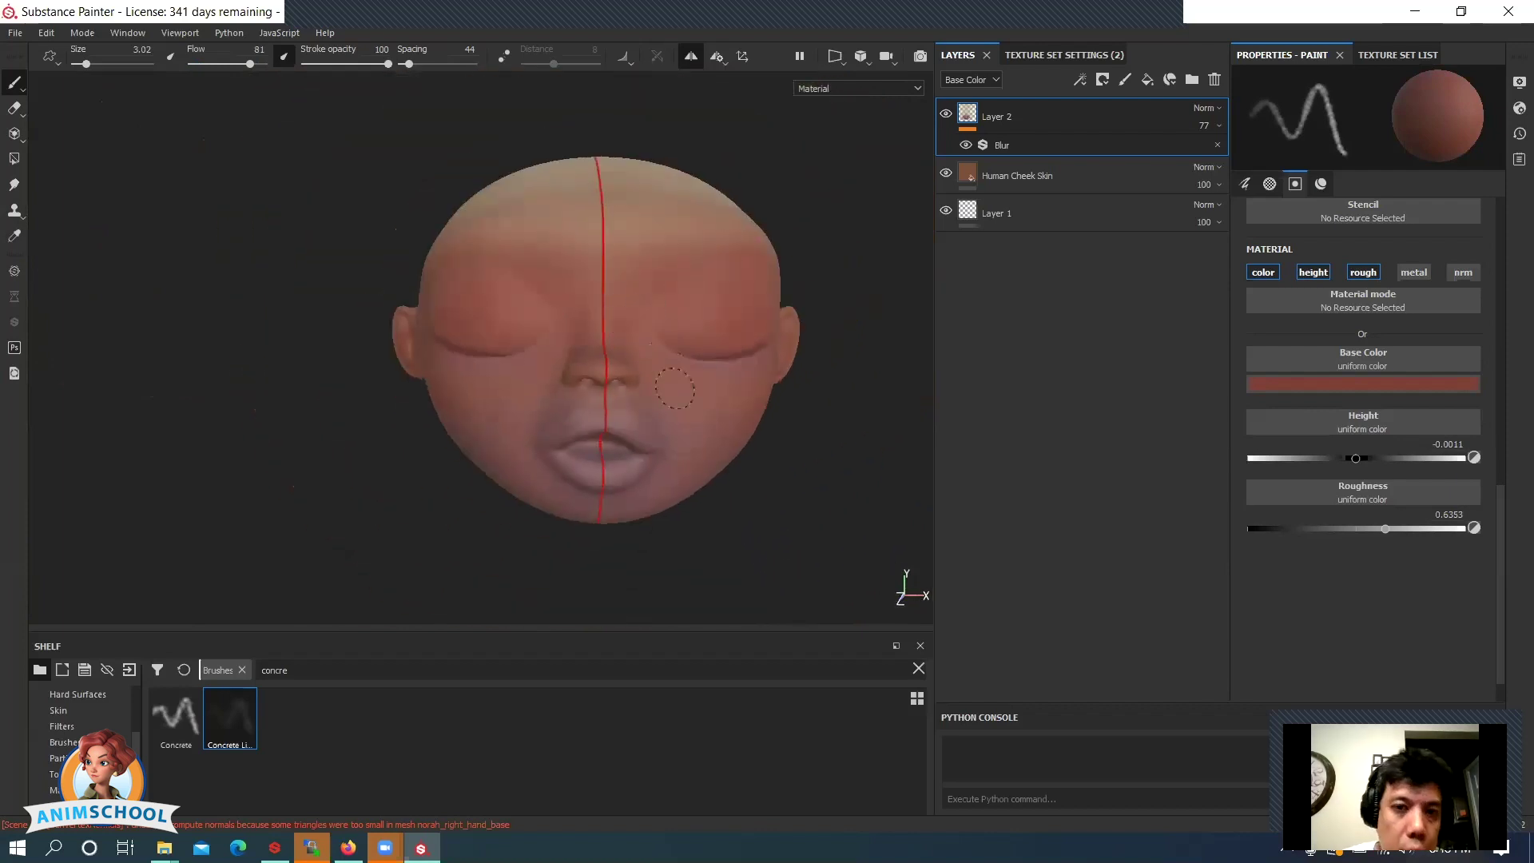
{"action": "left_click_drag", "start_coordinate": [693, 366], "coordinate": [743, 339], "text": "alt"}
{"action": "right_click_drag", "start_coordinate": [600, 351], "coordinate": [652, 420], "text": "alt"}
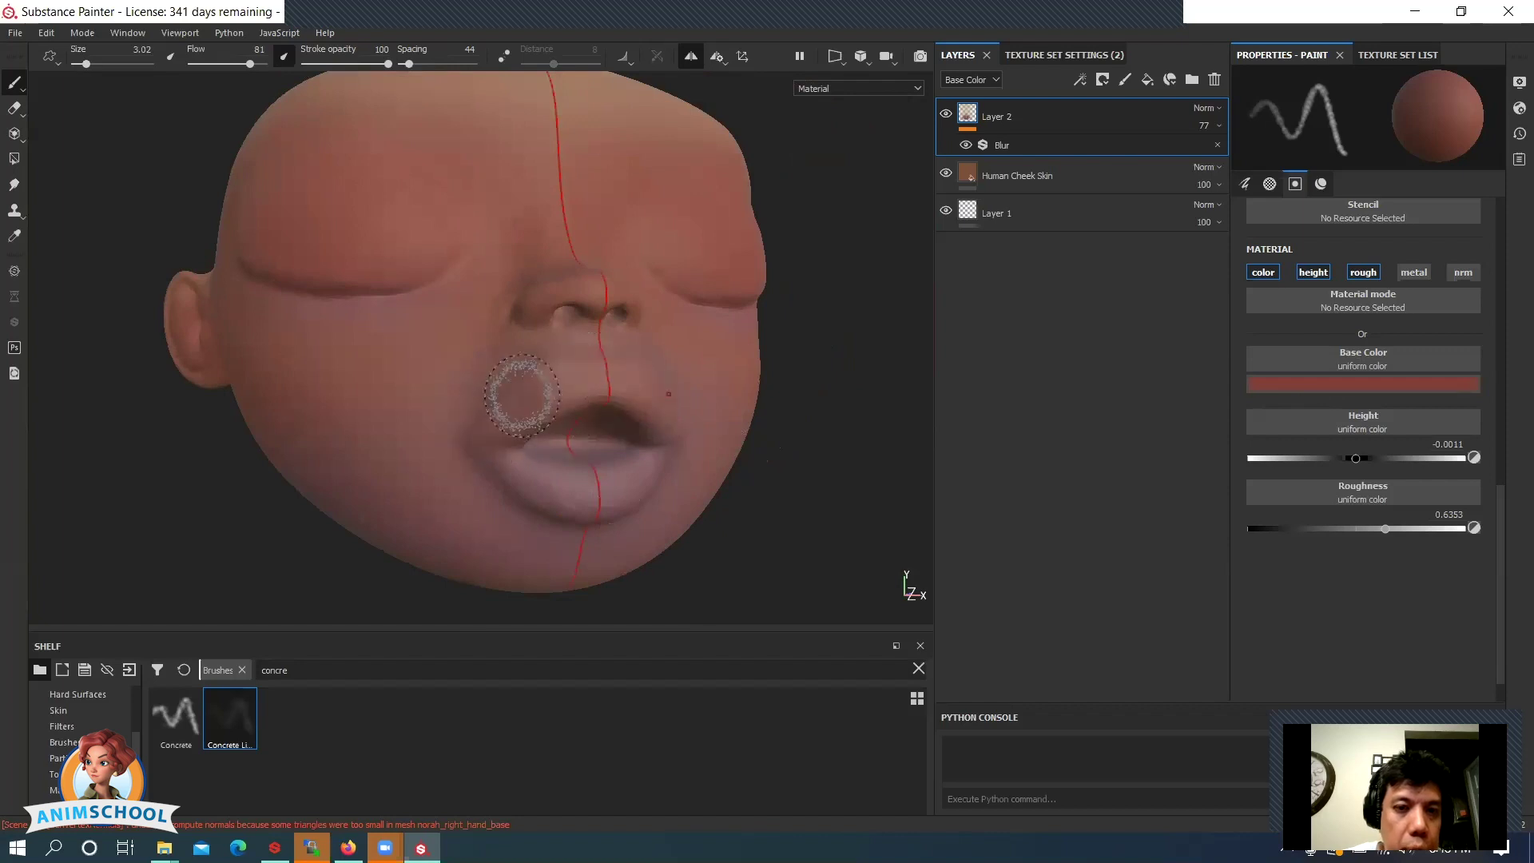
- Paint dark reddish brown over the lips and around the mouth, and set the base color to a more saturated dark red
{"action": "left_click", "coordinate": [1342, 382]}
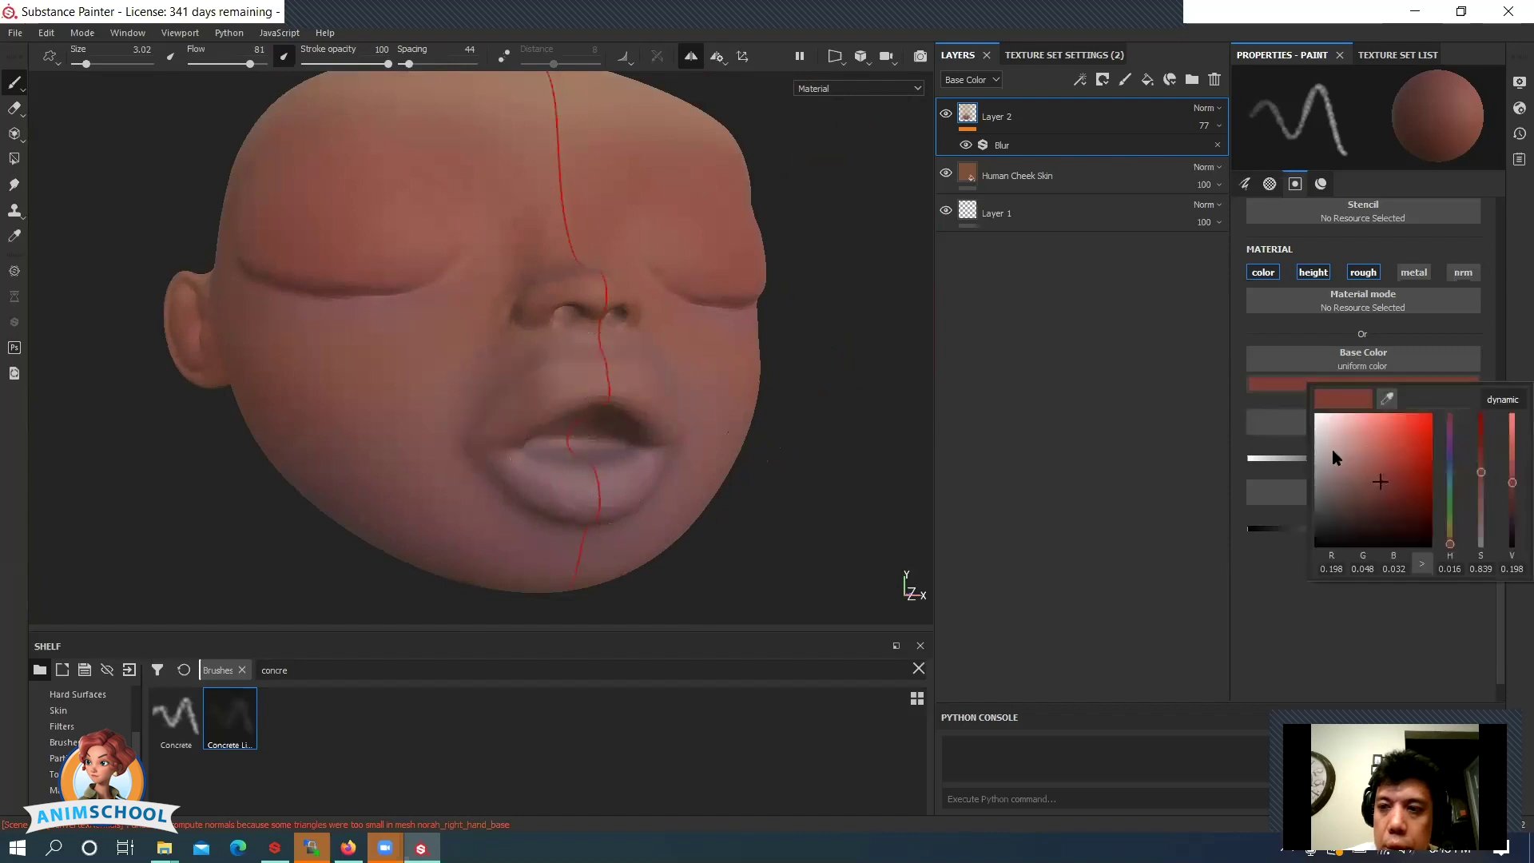
{"action": "left_click", "coordinate": [1367, 506]}
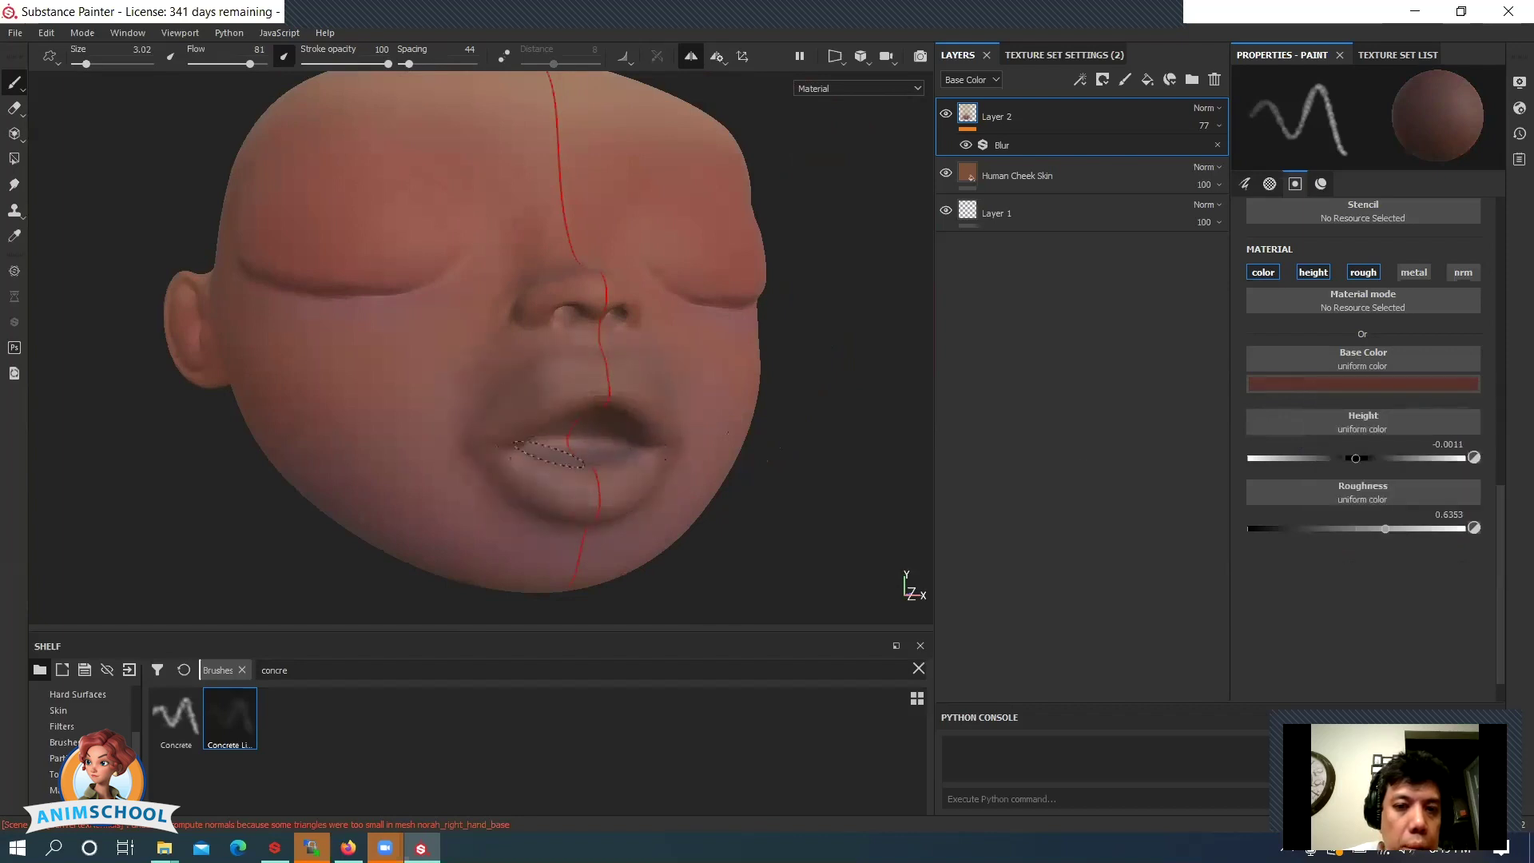
{"action": "left_click_drag", "start_coordinate": [435, 469], "coordinate": [588, 338], "text": "alt"}
{"action": "left_click", "coordinate": [1362, 383]}
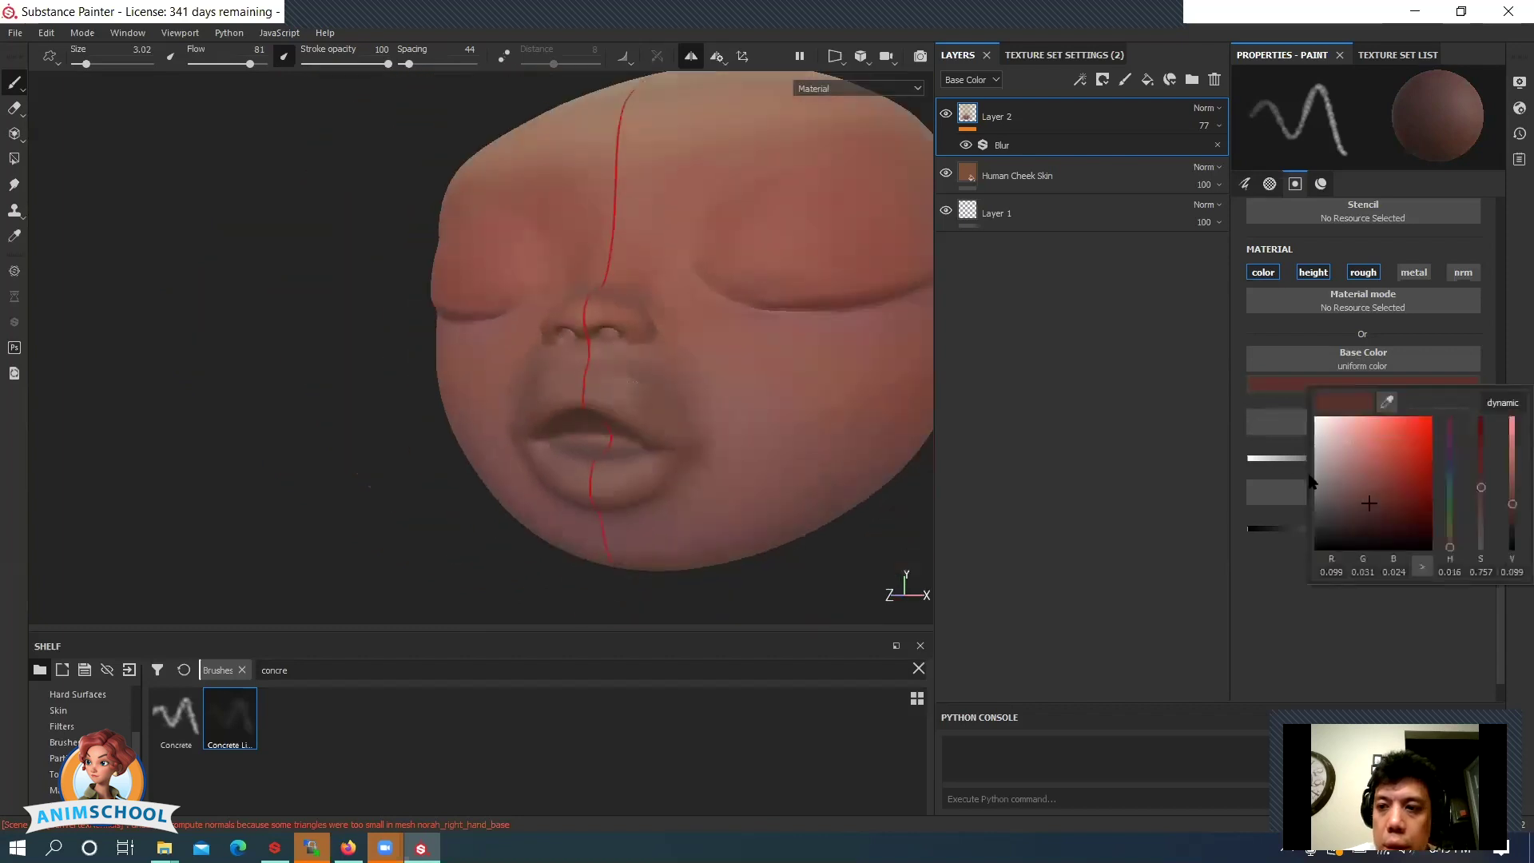
{"action": "left_click_drag", "start_coordinate": [472, 400], "coordinate": [508, 418], "text": "alt"}
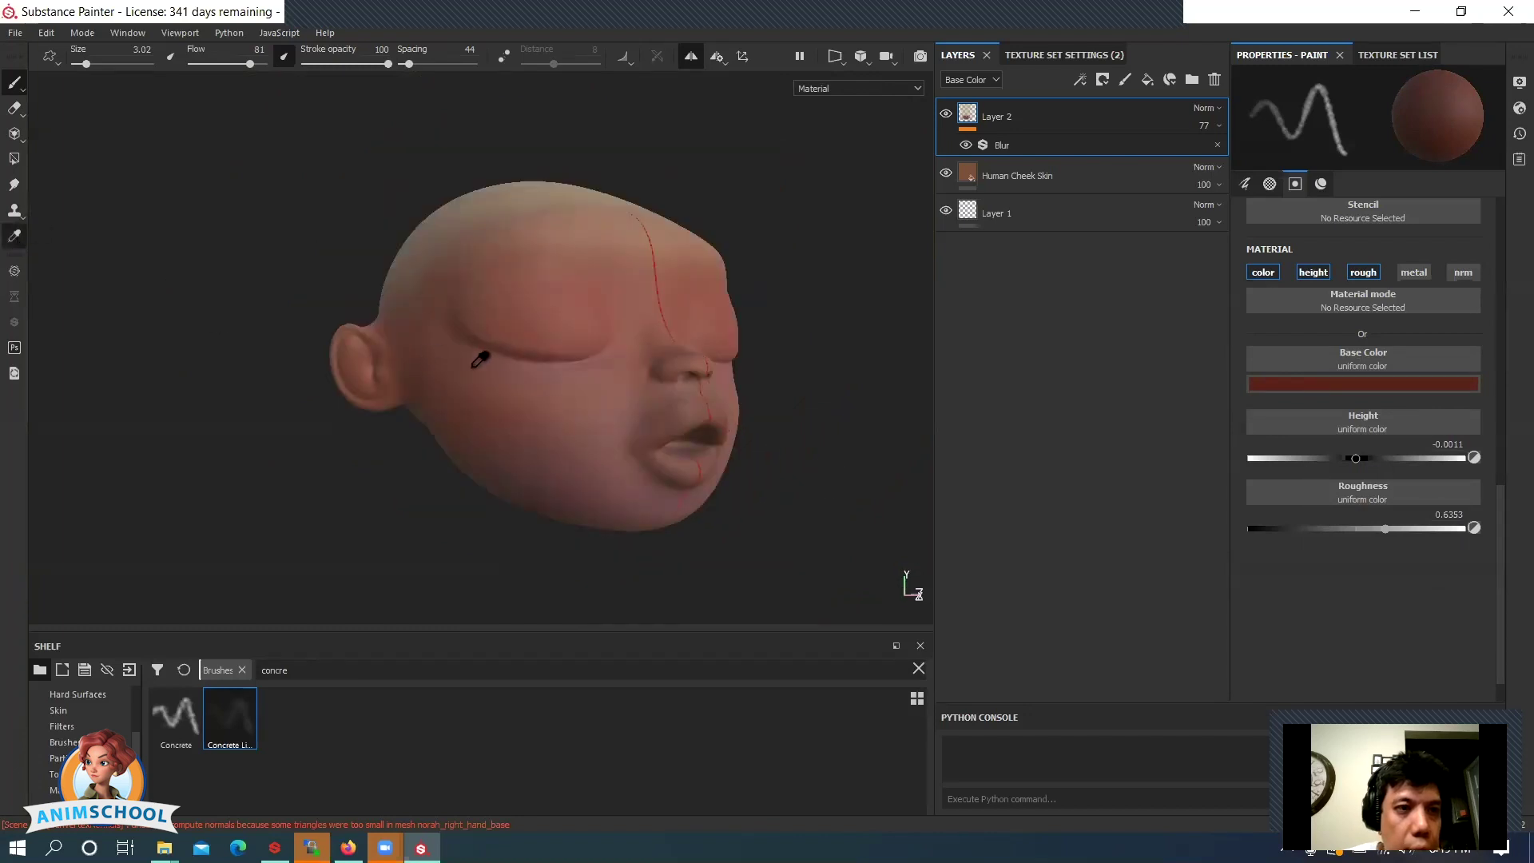
- Sample a soft red from the cheek, enlarge the brush to 7.52 and paint over the cheeks
{"action": "left_click", "coordinate": [533, 402]}
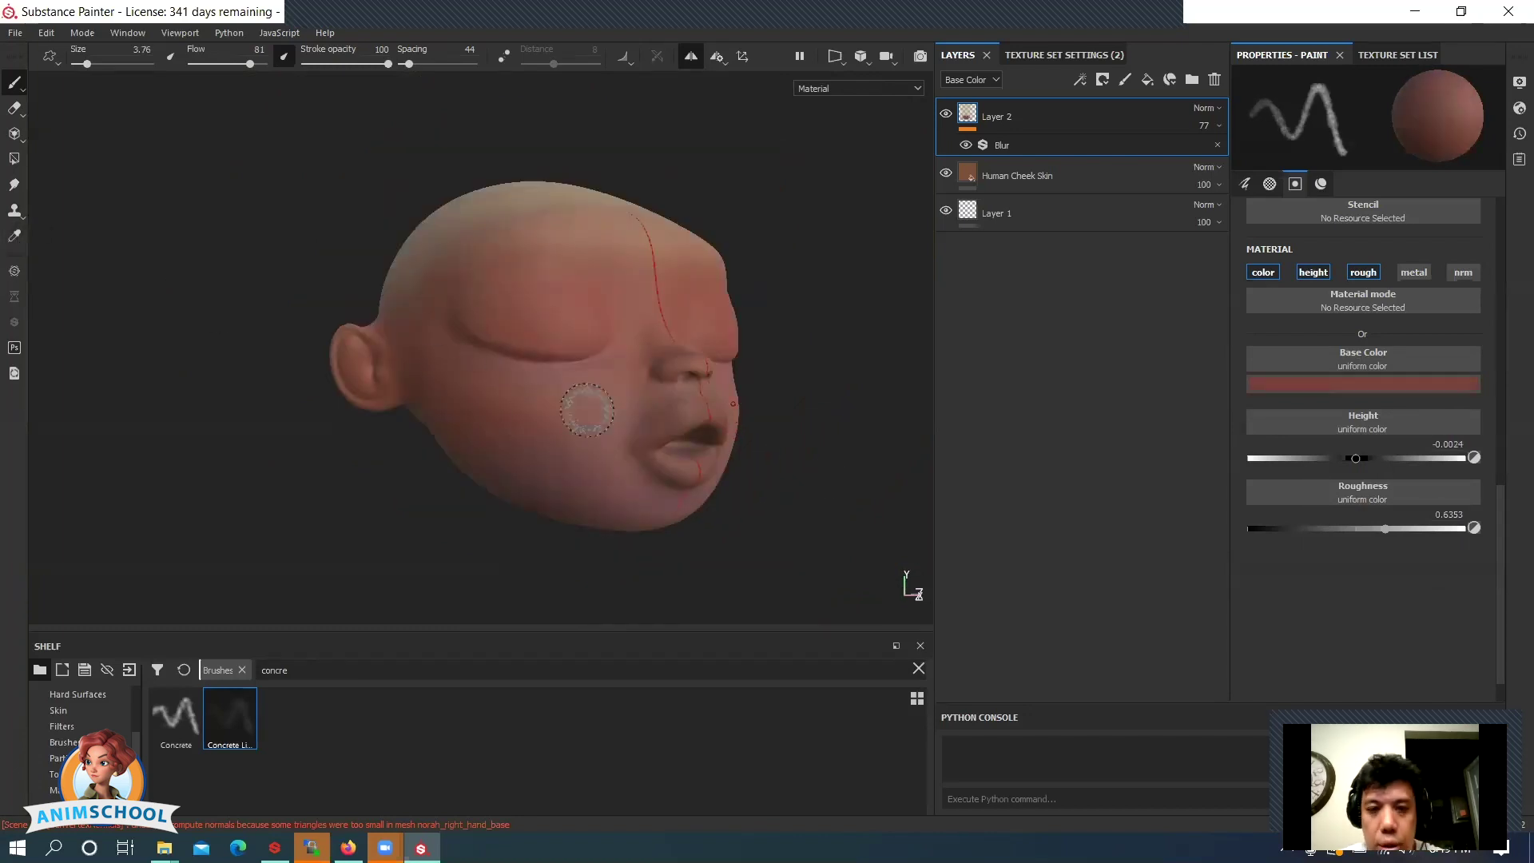
{"action": "key", "text": "bracketright"}
{"action": "key", "text": "bracketright"}
{"action": "key", "text": "bracketright"}
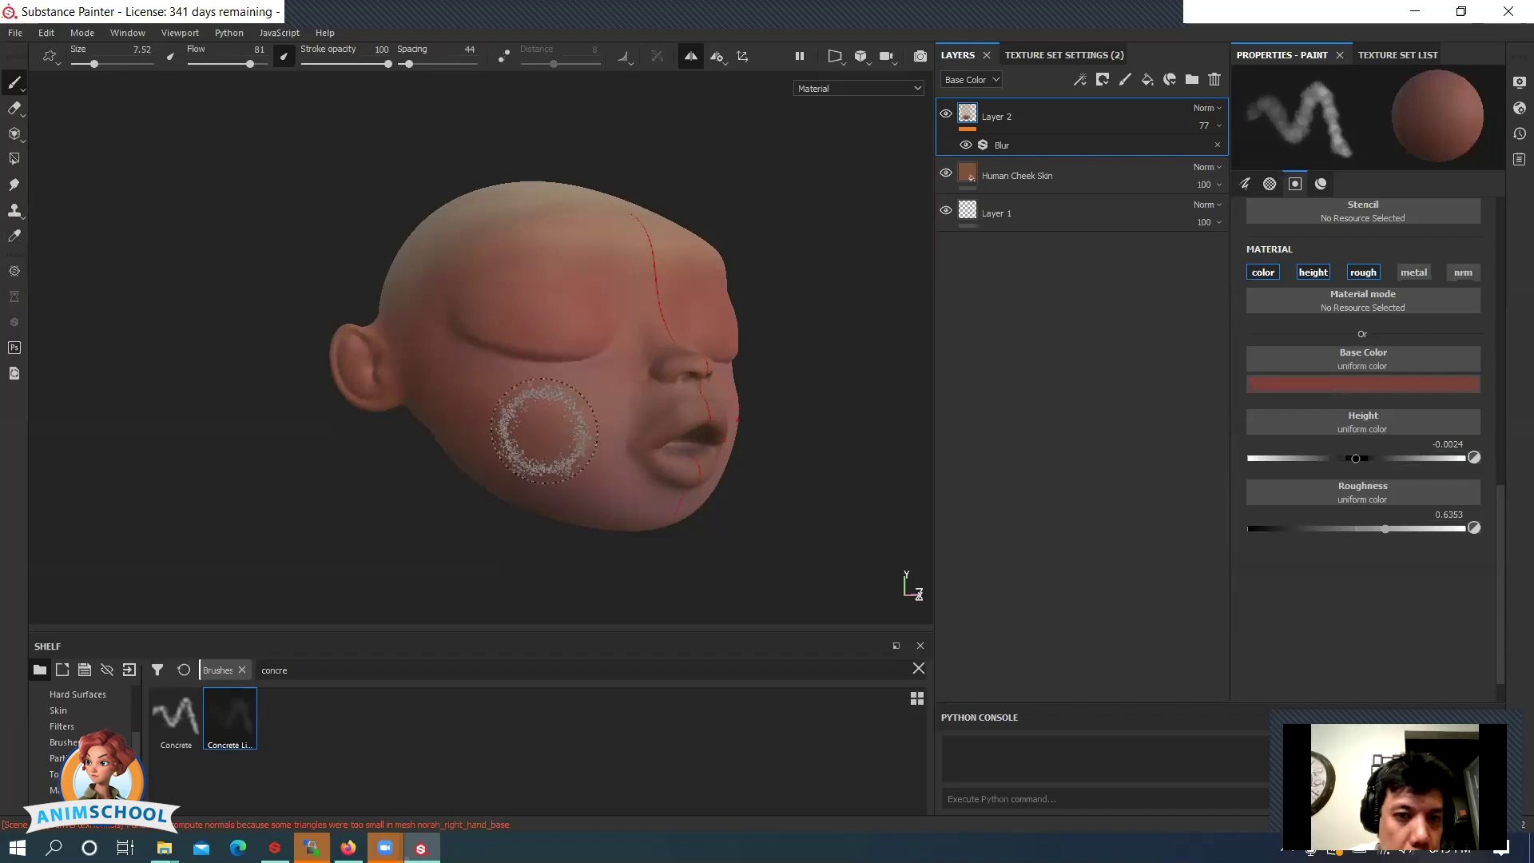
{"action": "mouse_move", "coordinate": [633, 520]}
{"action": "left_mouse_down", "text": "alt"}
{"action": "mouse_move", "coordinate": [548, 439]}
{"action": "mouse_move", "coordinate": [702, 428]}
{"action": "left_mouse_up", "text": "alt"}
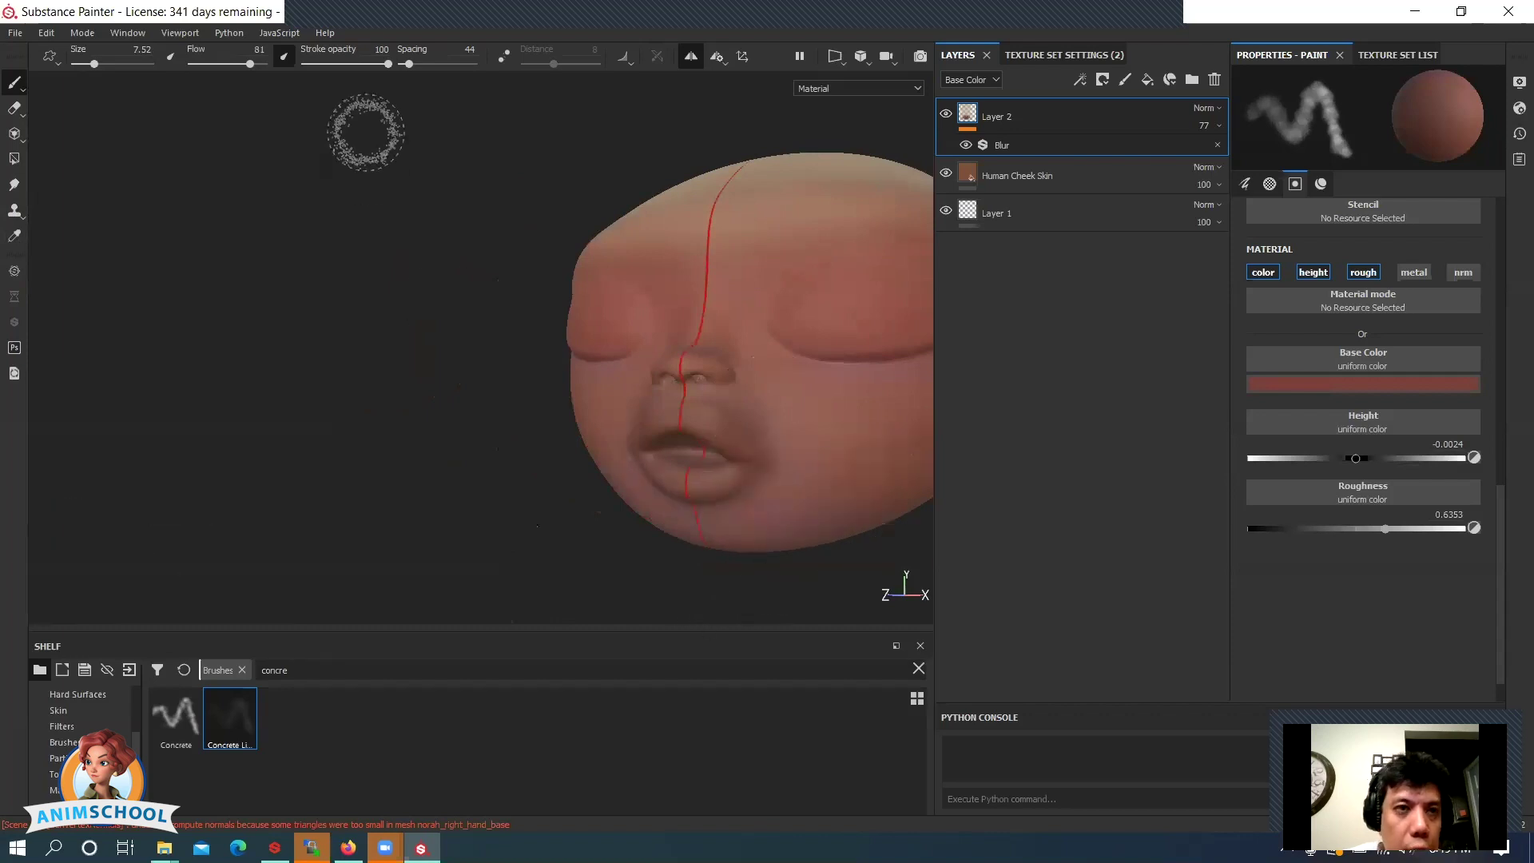
- Reduce the Stroke opacity to 39 and paint soft red over the chin, jawline and sides of the face
{"action": "left_click_drag", "start_coordinate": [389, 63], "coordinate": [338, 64]}
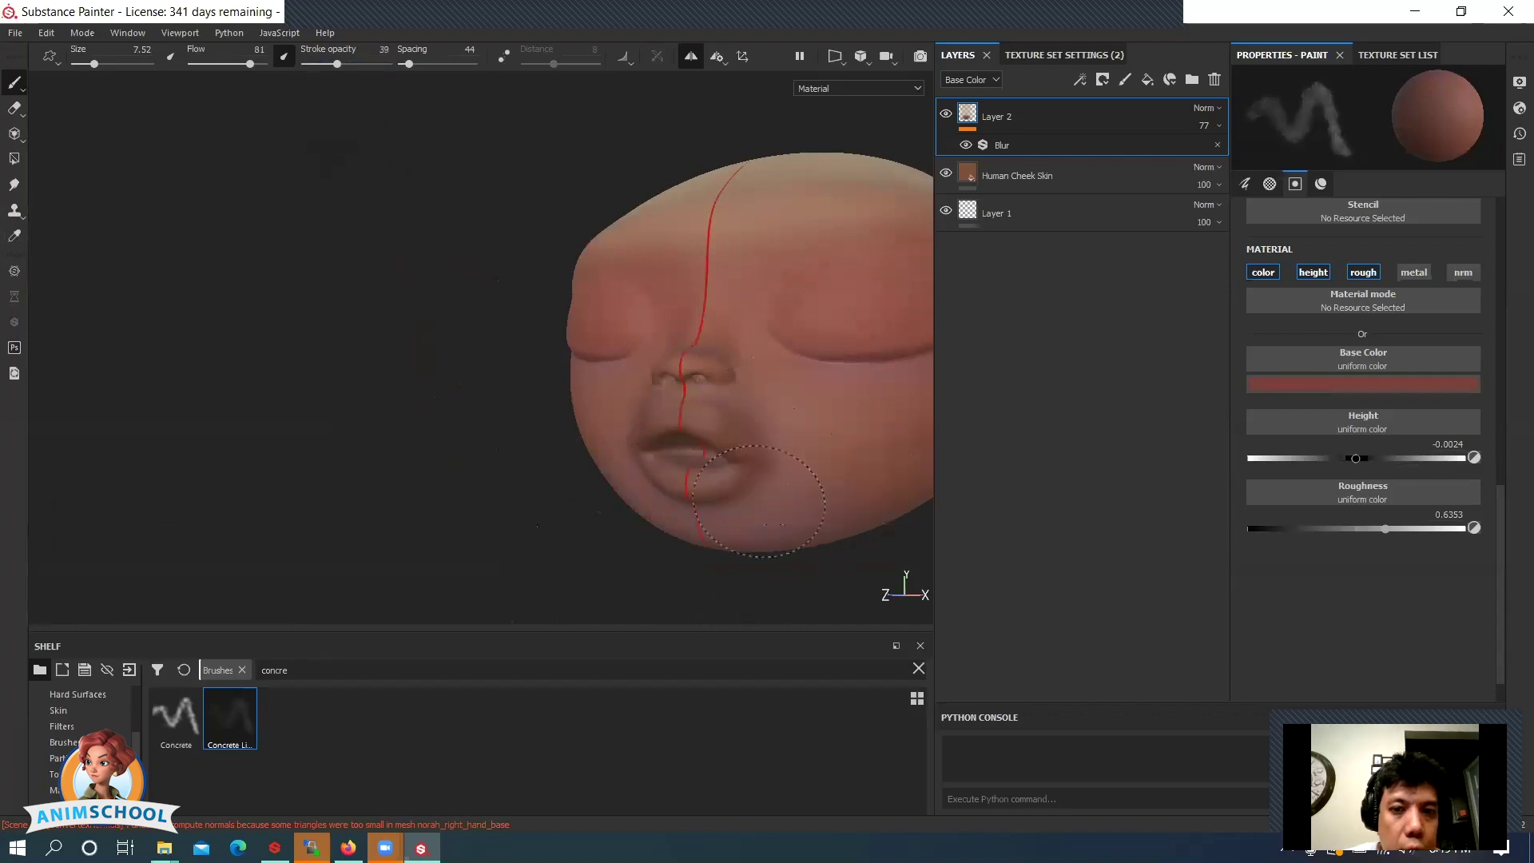
{"action": "left_click_drag", "start_coordinate": [587, 552], "coordinate": [942, 523], "text": "alt"}
{"action": "mouse_move", "coordinate": [771, 501]}
{"action": "left_mouse_down", "text": "alt"}
{"action": "mouse_move", "coordinate": [831, 559]}
{"action": "mouse_move", "coordinate": [815, 523]}
{"action": "left_mouse_up", "text": "alt"}
{"action": "left_click_drag", "start_coordinate": [821, 463], "coordinate": [810, 544], "text": "alt"}
{"action": "right_click_drag", "start_coordinate": [811, 543], "coordinate": [807, 462], "text": "alt"}
{"action": "mouse_move", "coordinate": [808, 463]}
{"action": "left_mouse_down", "text": "alt"}
{"action": "mouse_move", "coordinate": [740, 304]}
{"action": "mouse_move", "coordinate": [684, 297]}
{"action": "mouse_move", "coordinate": [557, 333]}
{"action": "mouse_move", "coordinate": [719, 332]}
{"action": "mouse_move", "coordinate": [637, 424]}
{"action": "left_mouse_up", "text": "alt"}
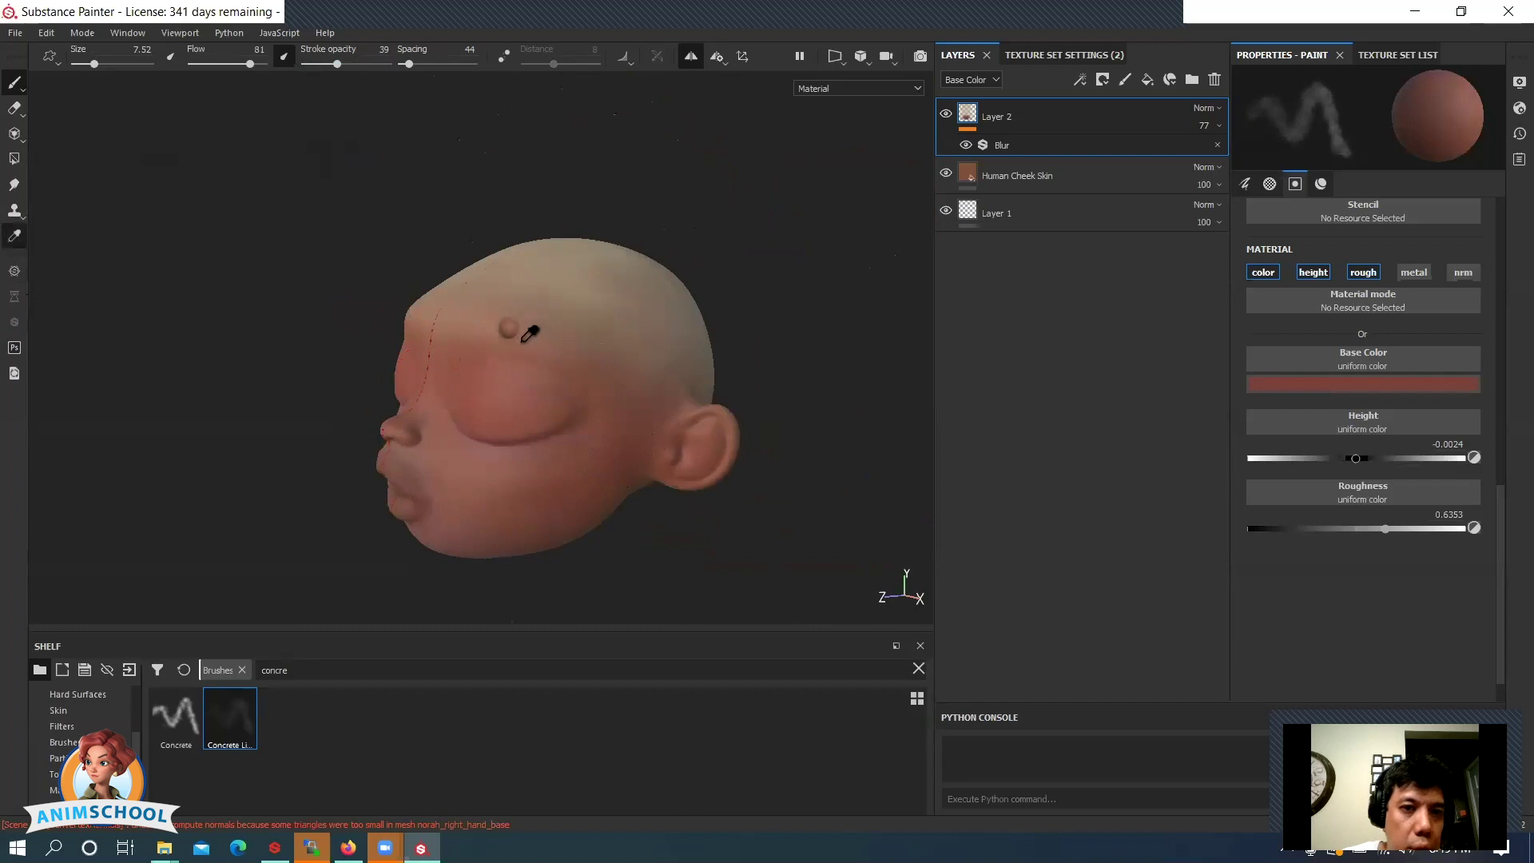
- Sample a brownish skin tone near the forehead, enlarge the brush to 17.18 and paint it over the scalp and forehead
{"action": "left_click_drag", "start_coordinate": [677, 299], "coordinate": [631, 303], "text": "alt"}
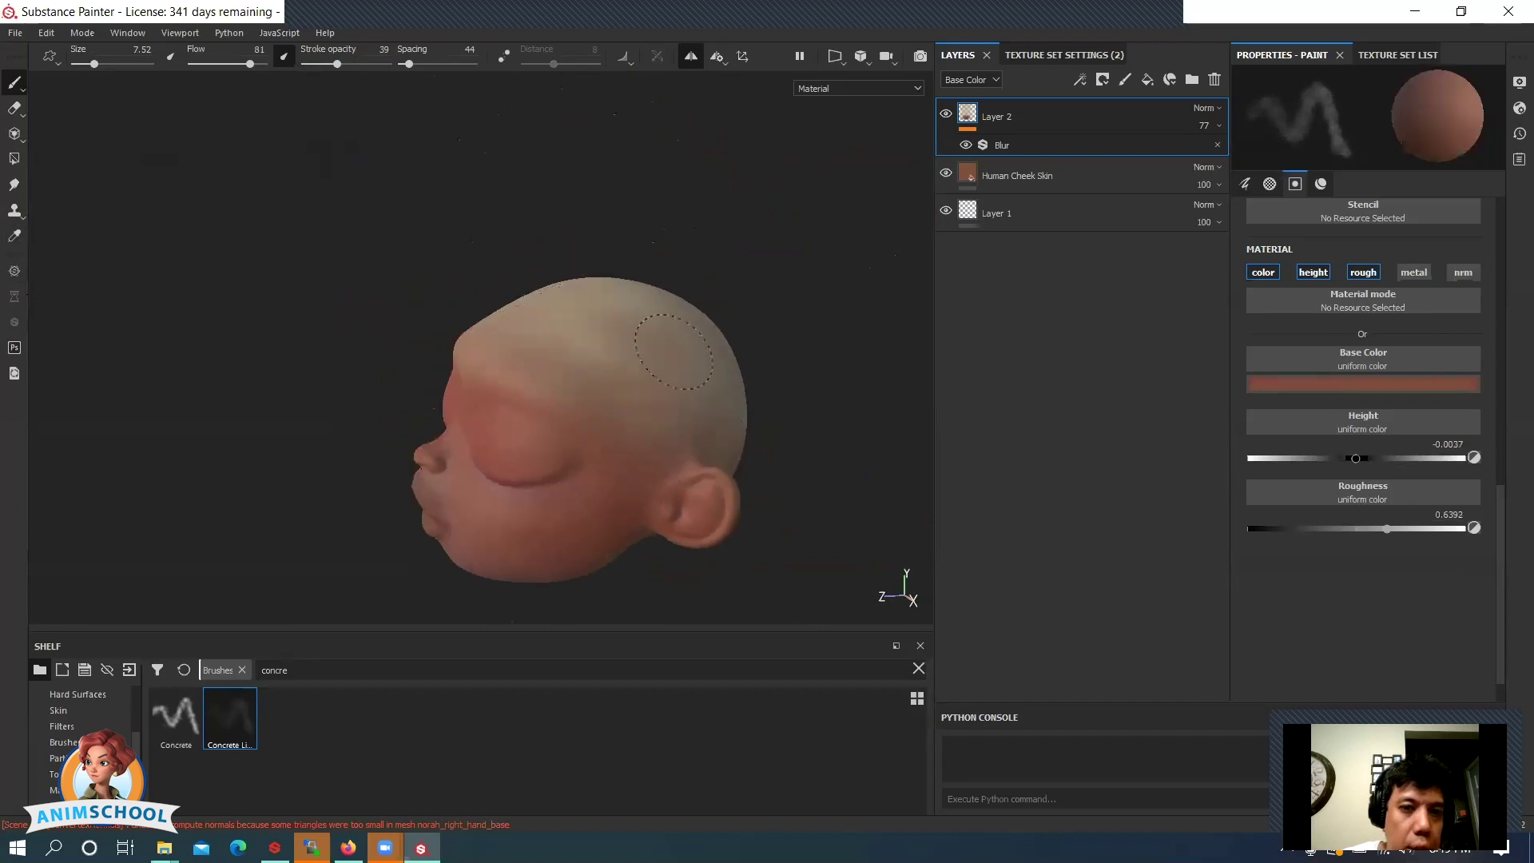
{"action": "left_click_drag", "start_coordinate": [504, 343], "coordinate": [527, 375], "text": "alt"}
{"action": "right_click_drag", "start_coordinate": [582, 374], "coordinate": [631, 368], "text": "ctrl"}
{"action": "left_click_drag", "start_coordinate": [735, 271], "coordinate": [655, 300], "text": "alt"}
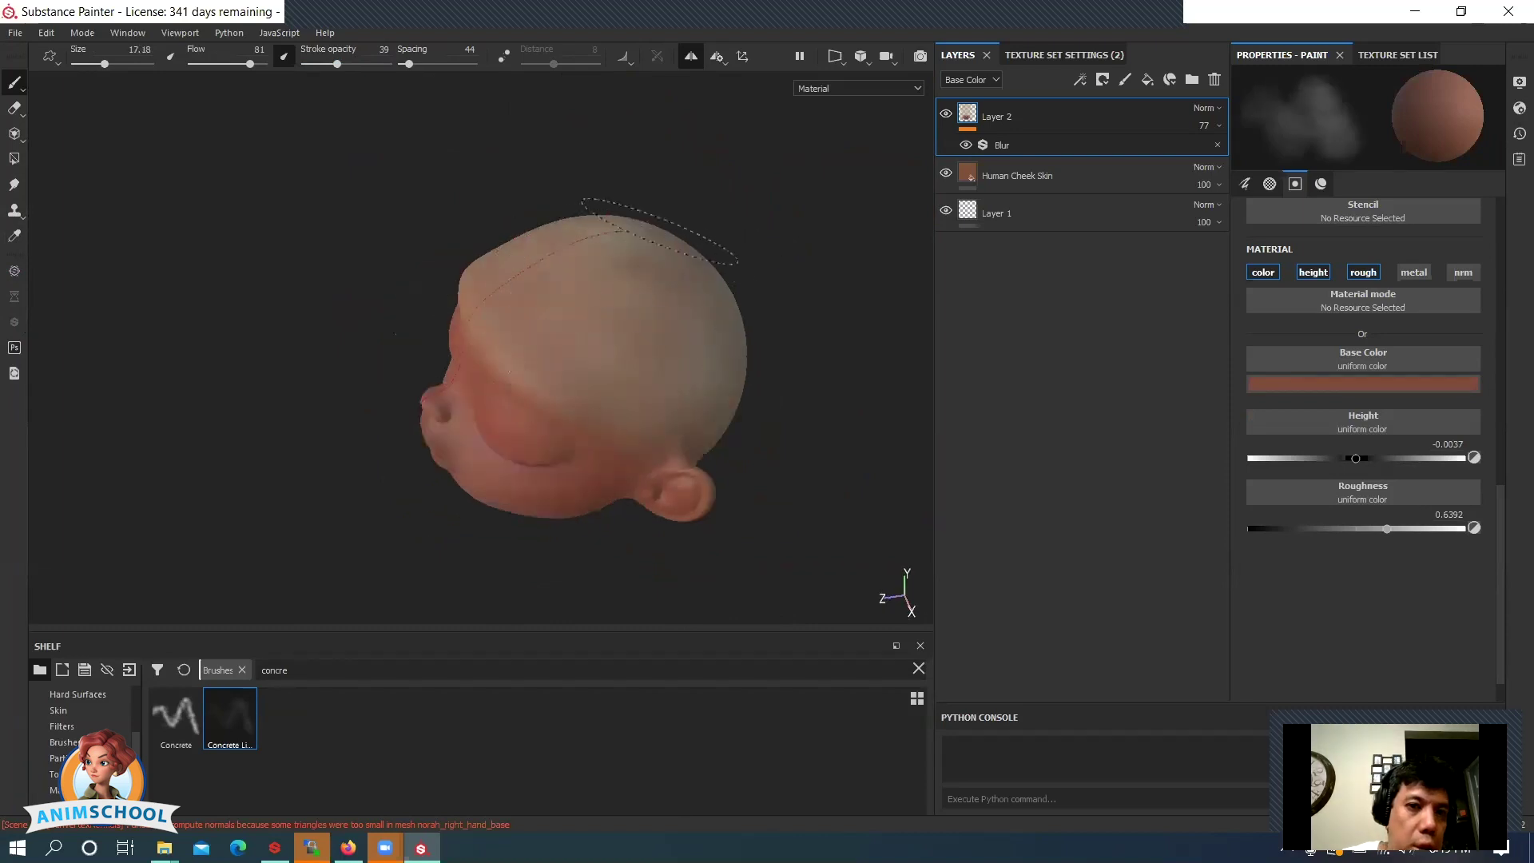
{"action": "left_click_drag", "start_coordinate": [557, 314], "coordinate": [511, 335], "text": "alt"}
{"action": "right_click_drag", "start_coordinate": [771, 391], "coordinate": [719, 383], "text": "alt"}
{"action": "left_click_drag", "start_coordinate": [719, 384], "coordinate": [717, 411], "text": "alt"}
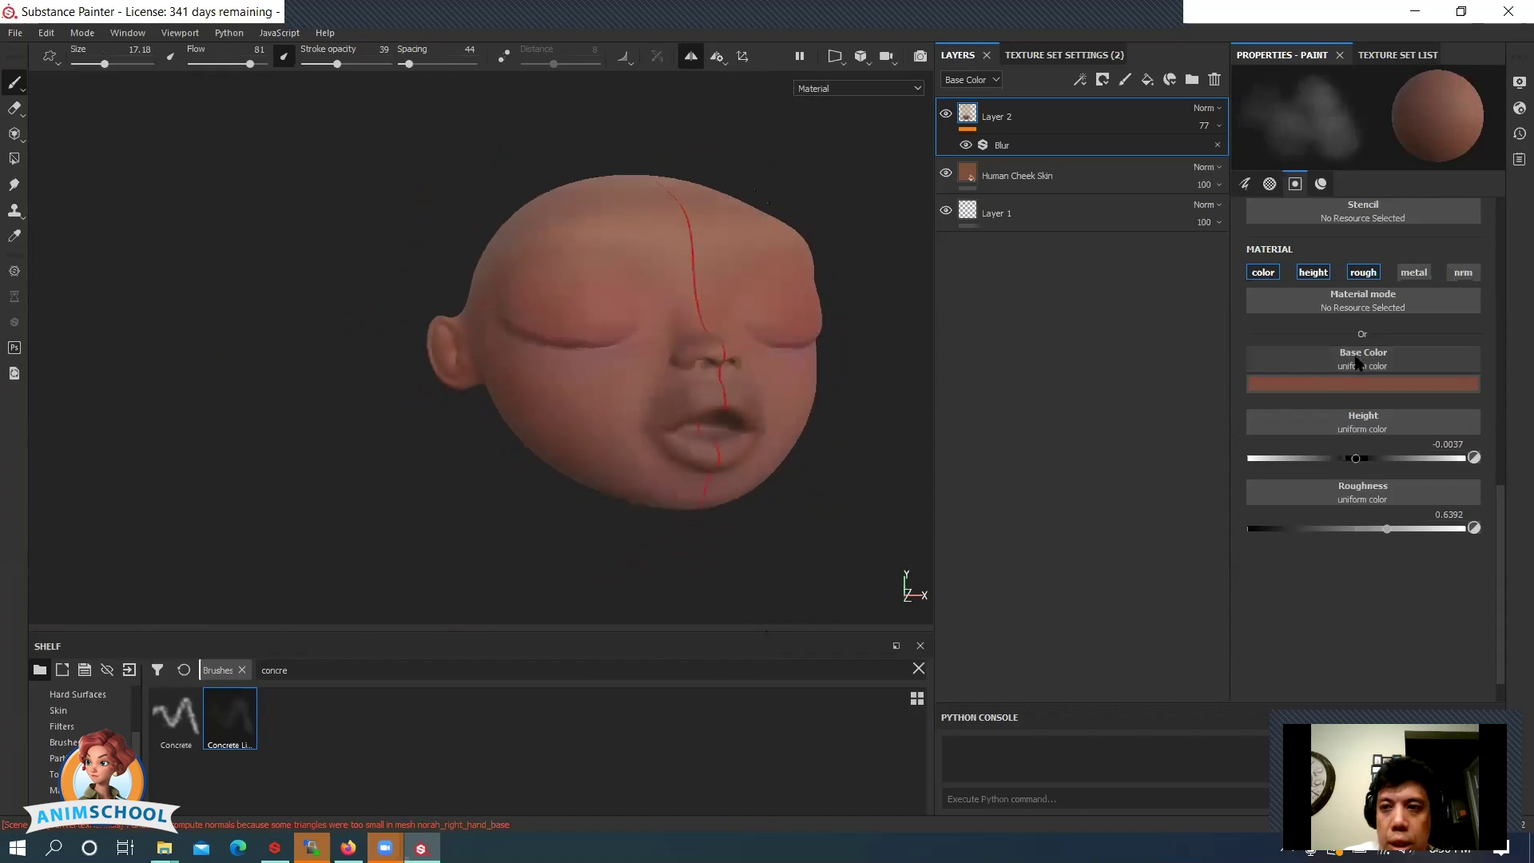
- Set the intensity of Layer 2's Blur filter to 4.16
{"action": "left_click", "coordinate": [1007, 148]}
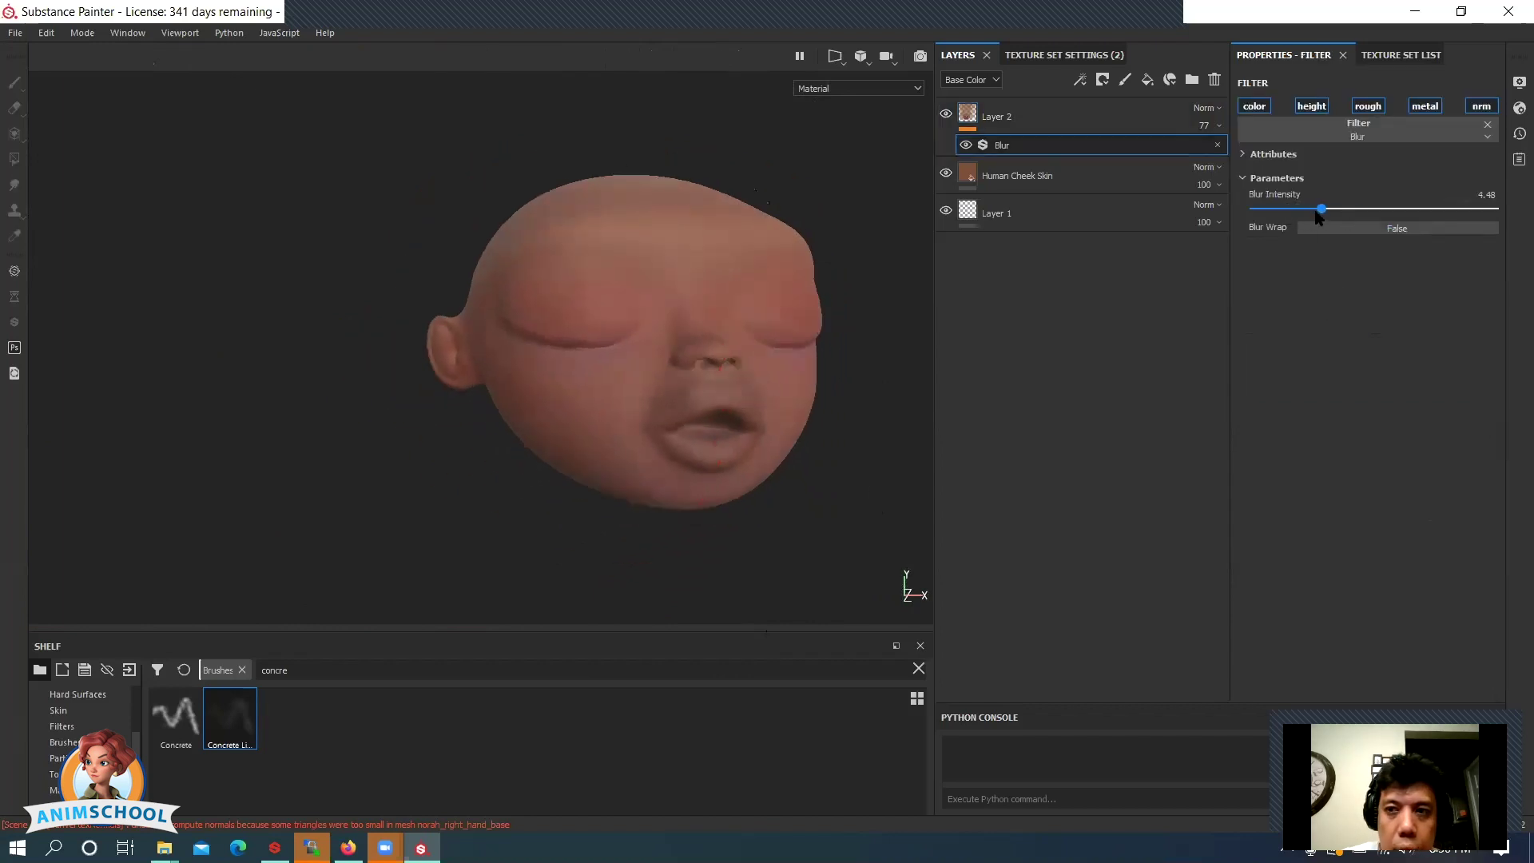
{"action": "left_click_drag", "start_coordinate": [652, 228], "coordinate": [806, 358], "text": "alt"}
- Examine the facial color zones reference in the browser and return to Substance Painter
{"action": "key", "text": "alt+Tab"}
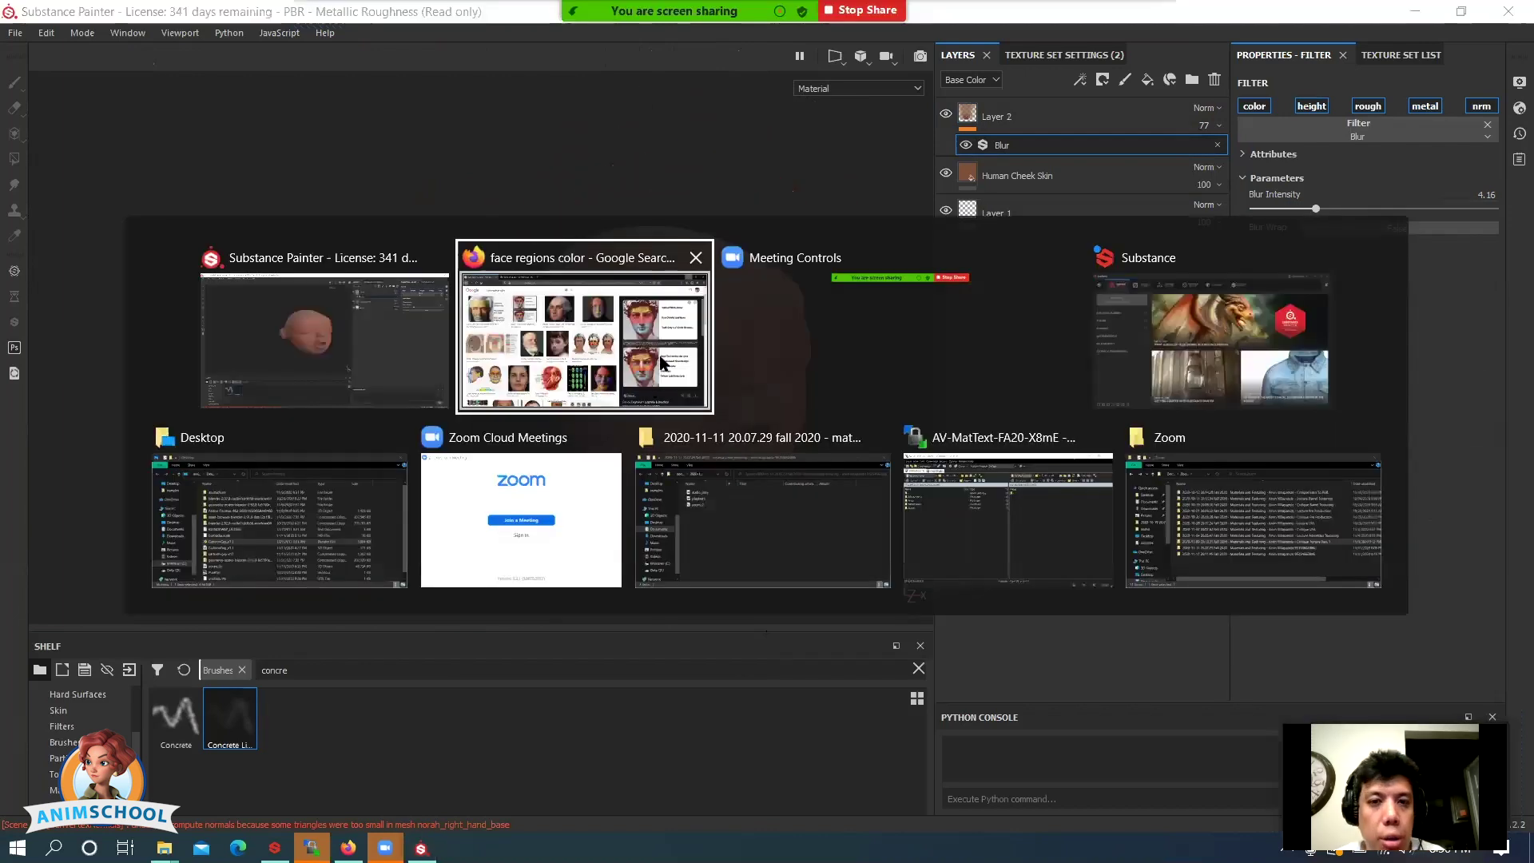
{"action": "left_click", "coordinate": [662, 362]}
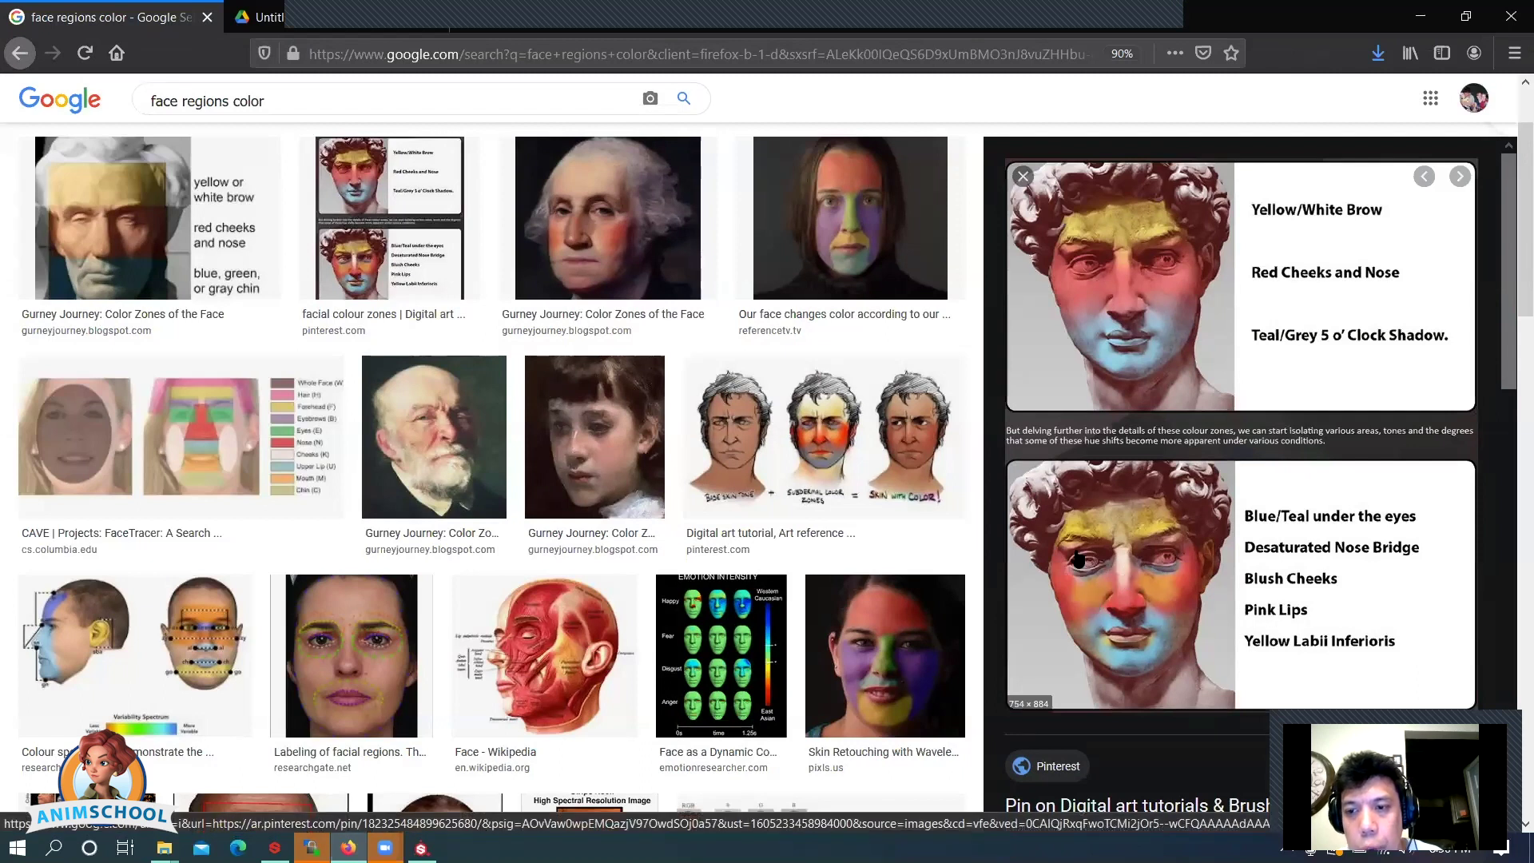
{"action": "key", "text": "alt+Tab"}
{"action": "left_click", "coordinate": [618, 336]}
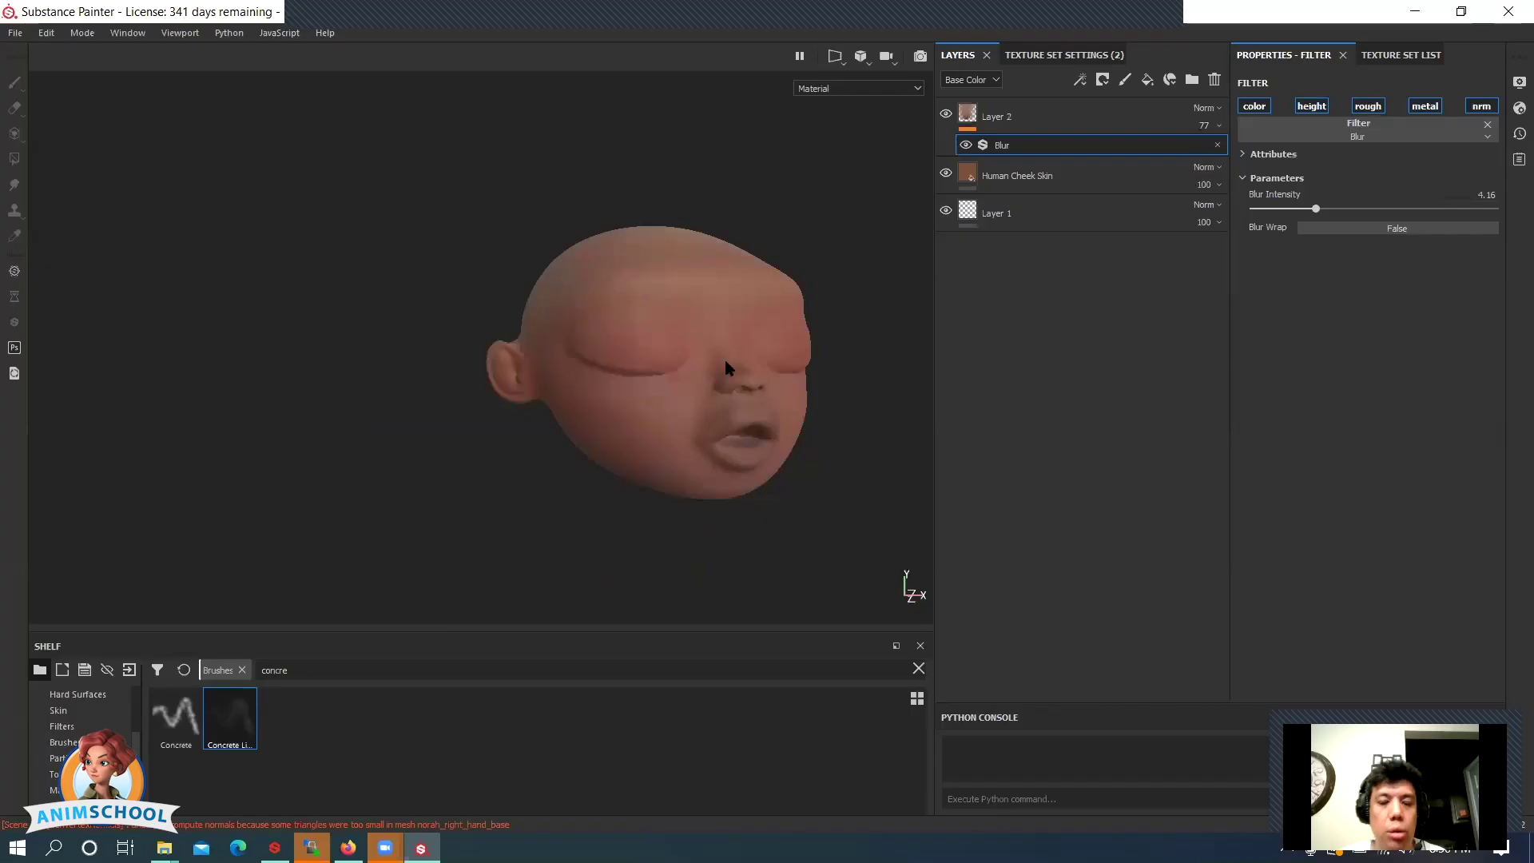
- Limit Layer 2's brush material to the color channel only and choose an ochre yellow base color
{"action": "right_click_drag", "start_coordinate": [998, 585], "coordinate": [1019, 599], "text": "alt"}
{"action": "left_click_drag", "start_coordinate": [789, 502], "coordinate": [706, 381], "text": "alt"}
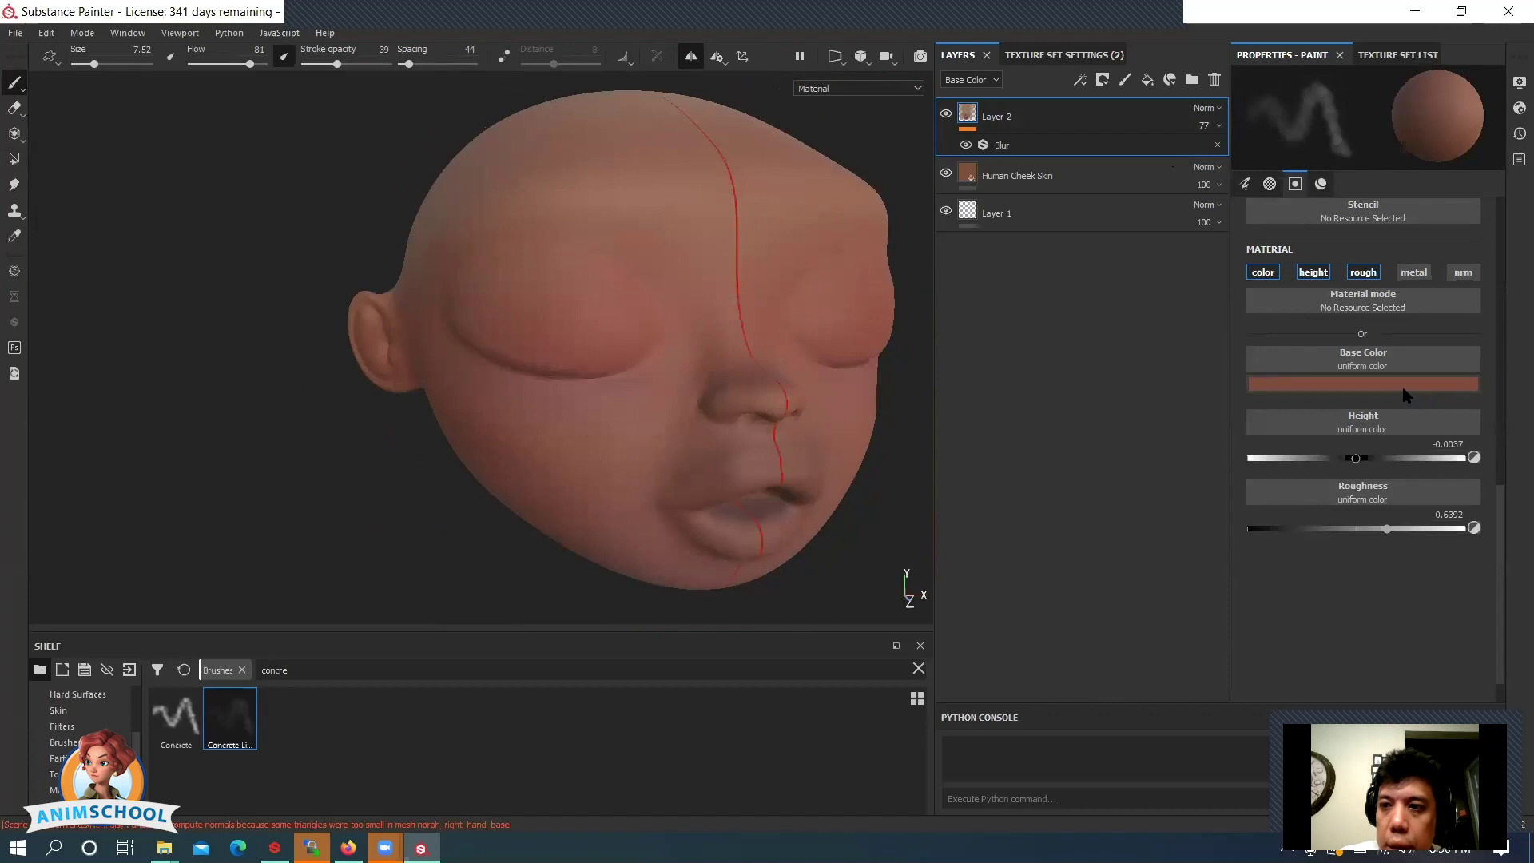
{"action": "left_click", "coordinate": [1403, 389]}
{"action": "left_click", "coordinate": [1262, 274]}
{"action": "left_click", "coordinate": [1263, 274], "text": "alt"}
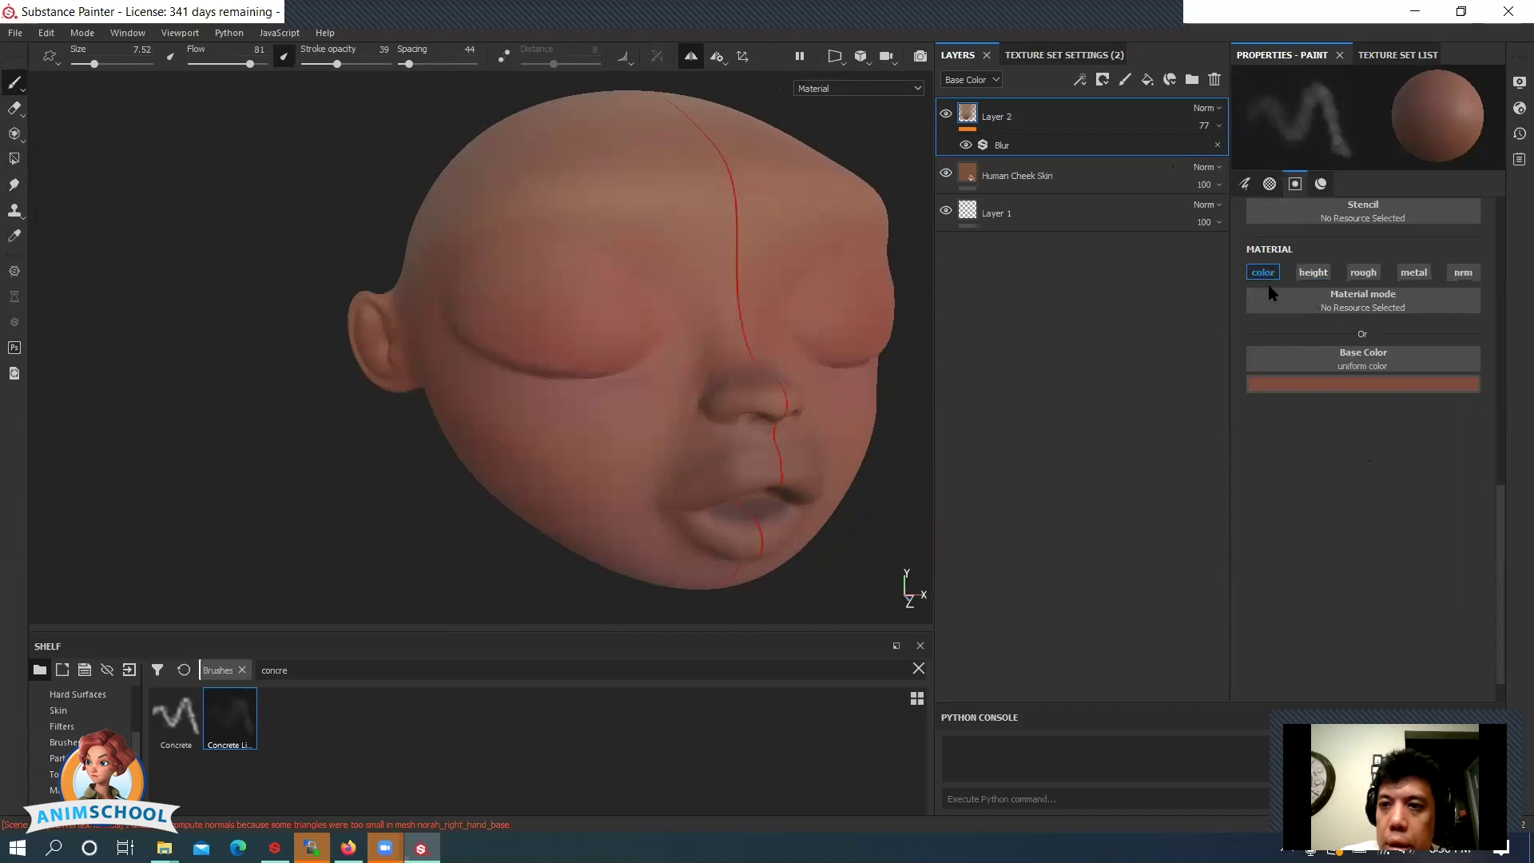
{"action": "left_click", "coordinate": [1344, 387]}
{"action": "left_click", "coordinate": [1391, 471]}
- Paint soft ochre yellow over the inner cheeks beside the nose, reducing the Stroke opacity to 19
{"action": "right_click_drag", "start_coordinate": [846, 356], "coordinate": [786, 486], "text": "alt"}
{"action": "mouse_move", "coordinate": [687, 393]}
{"action": "left_mouse_down"}
{"action": "mouse_move", "coordinate": [647, 389]}
{"action": "mouse_move", "coordinate": [632, 453]}
{"action": "mouse_move", "coordinate": [697, 425]}
{"action": "left_mouse_up"}
{"action": "left_click_drag", "start_coordinate": [277, 496], "coordinate": [351, 496], "text": "alt"}
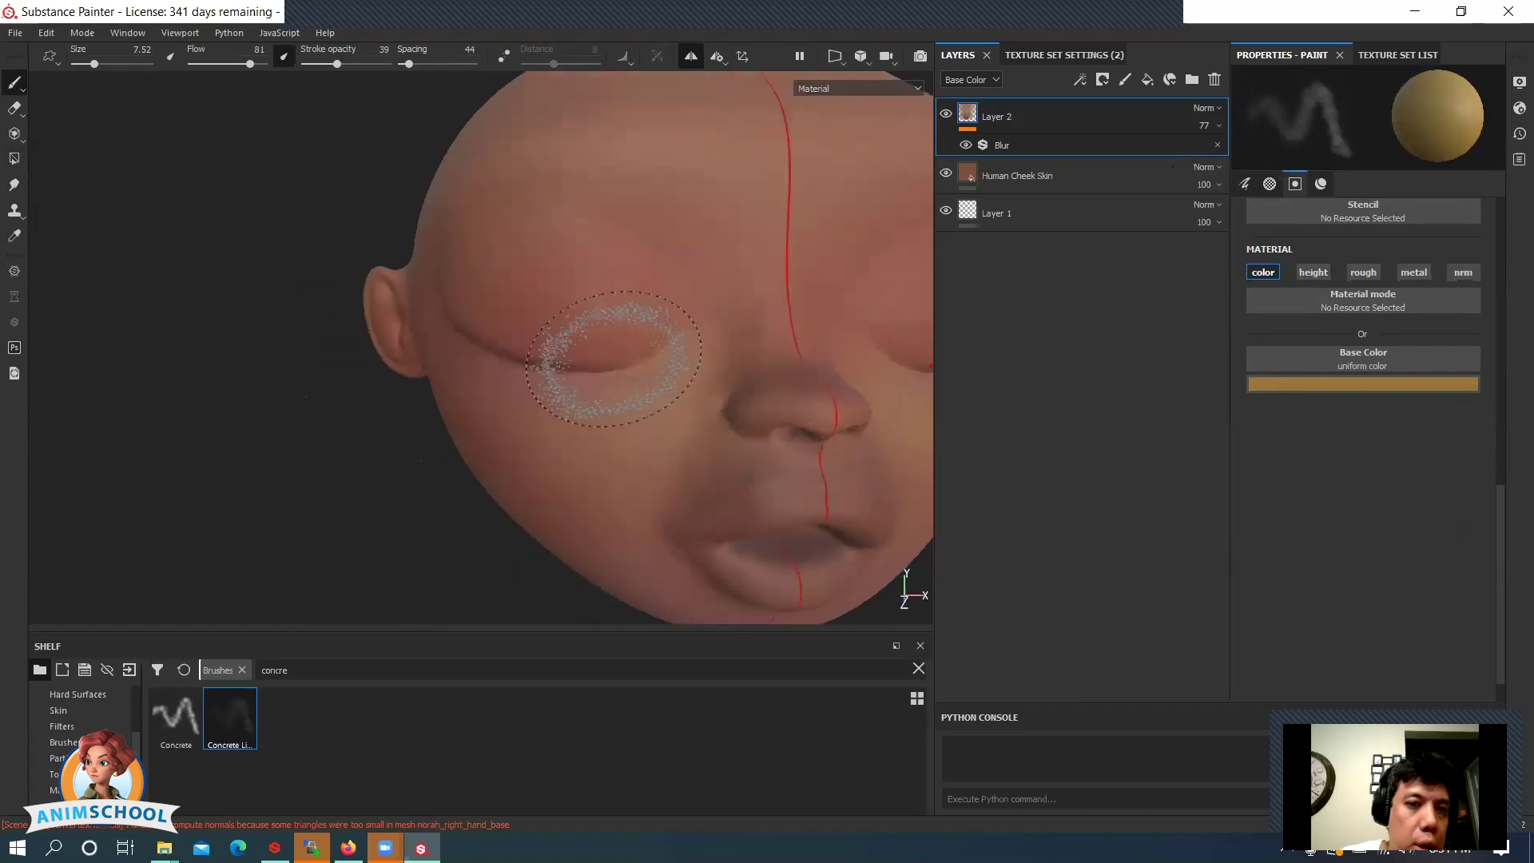
{"action": "mouse_move", "coordinate": [548, 462]}
{"action": "left_mouse_down", "text": "alt"}
{"action": "mouse_move", "coordinate": [633, 462]}
{"action": "mouse_move", "coordinate": [611, 240]}
{"action": "left_mouse_up", "text": "alt"}
{"action": "left_click_drag", "start_coordinate": [703, 392], "coordinate": [555, 370], "text": "alt"}
{"action": "left_click_drag", "start_coordinate": [462, 212], "coordinate": [599, 219], "text": "alt"}
{"action": "left_click", "coordinate": [14, 85]}
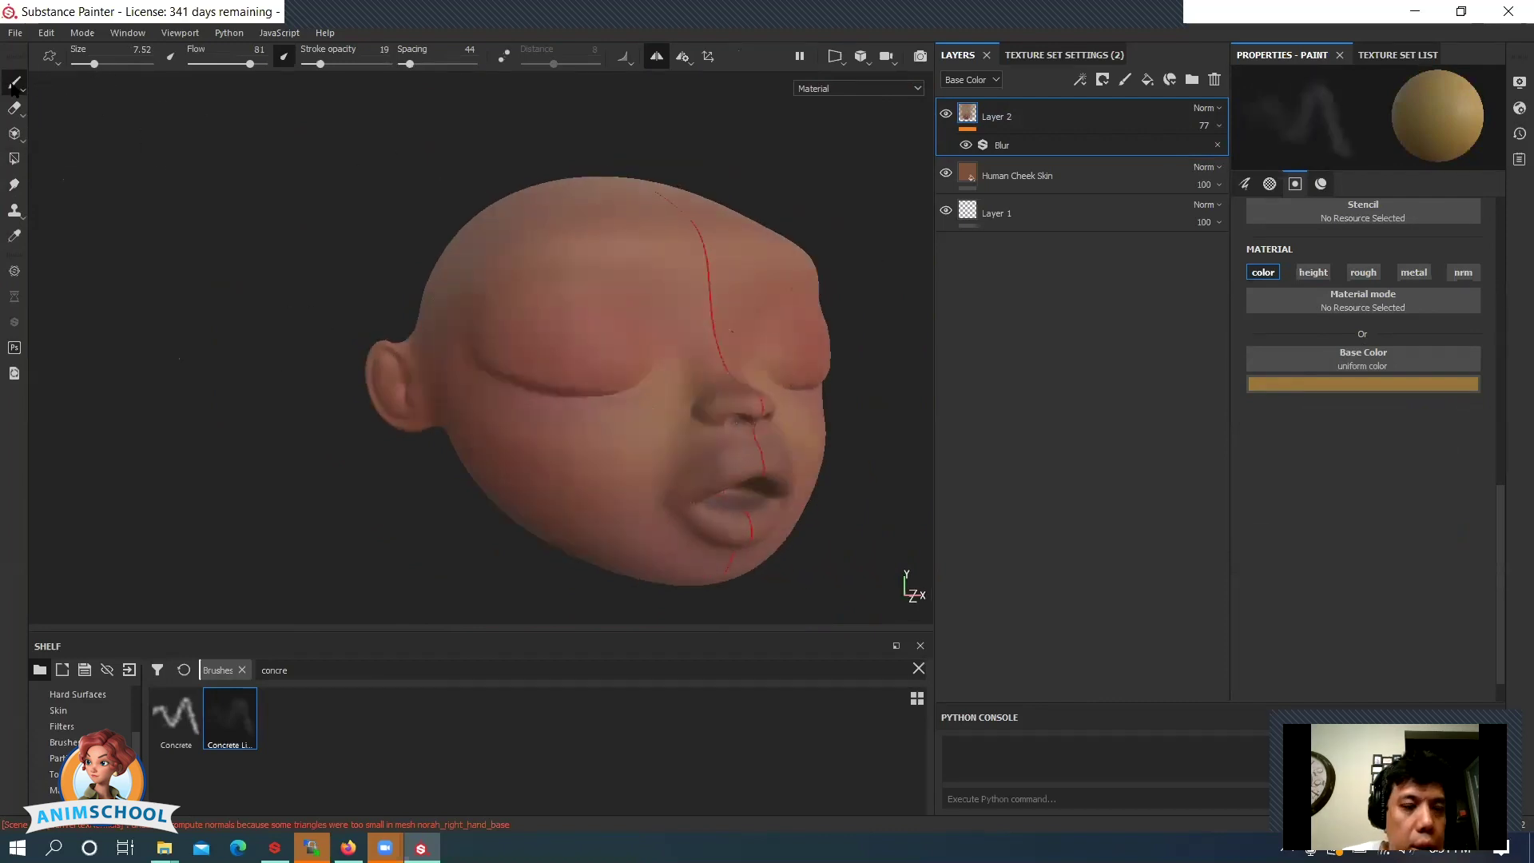
- Sample a brown skin tone beside the nose bridge and a reddish tone from the eyelid as brush colors
{"action": "key", "text": "p"}
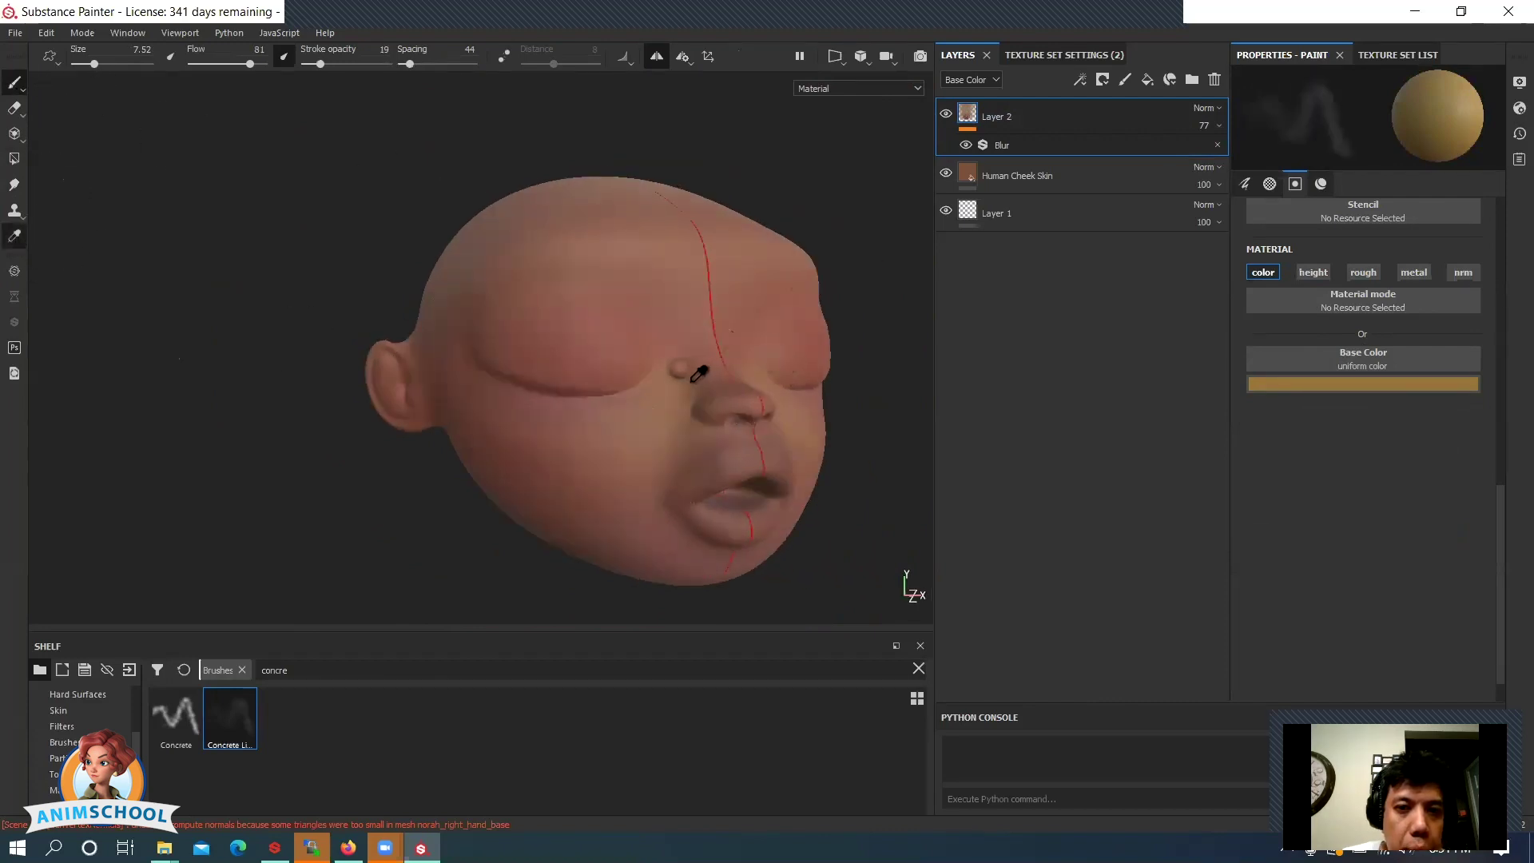
{"action": "left_click", "coordinate": [696, 374]}
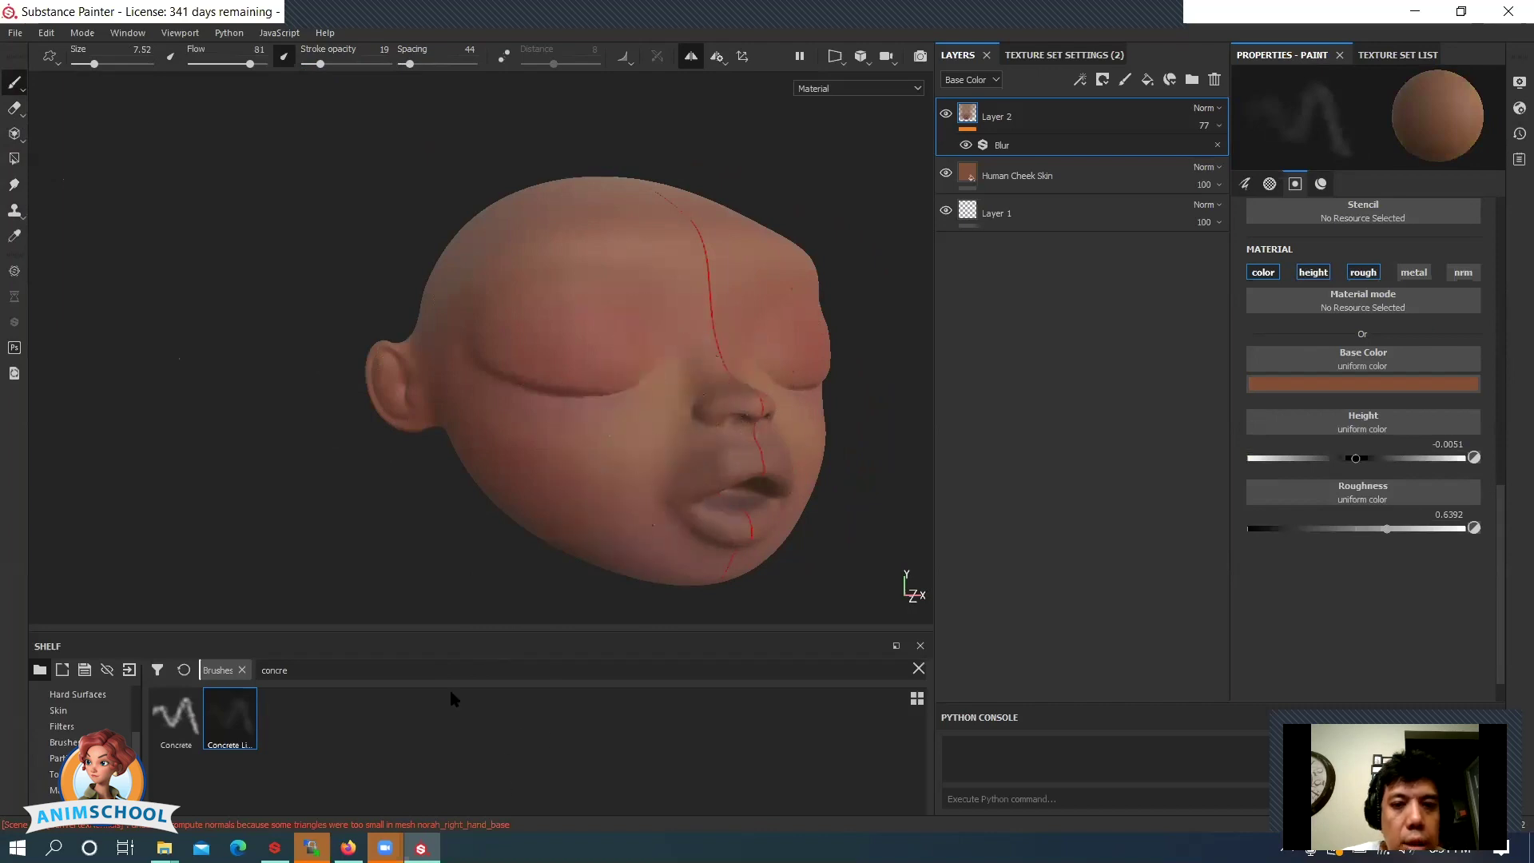
{"action": "key", "text": "p"}
{"action": "left_click", "coordinate": [578, 345]}
{"action": "left_click_drag", "start_coordinate": [579, 345], "coordinate": [22, 237], "text": "alt"}
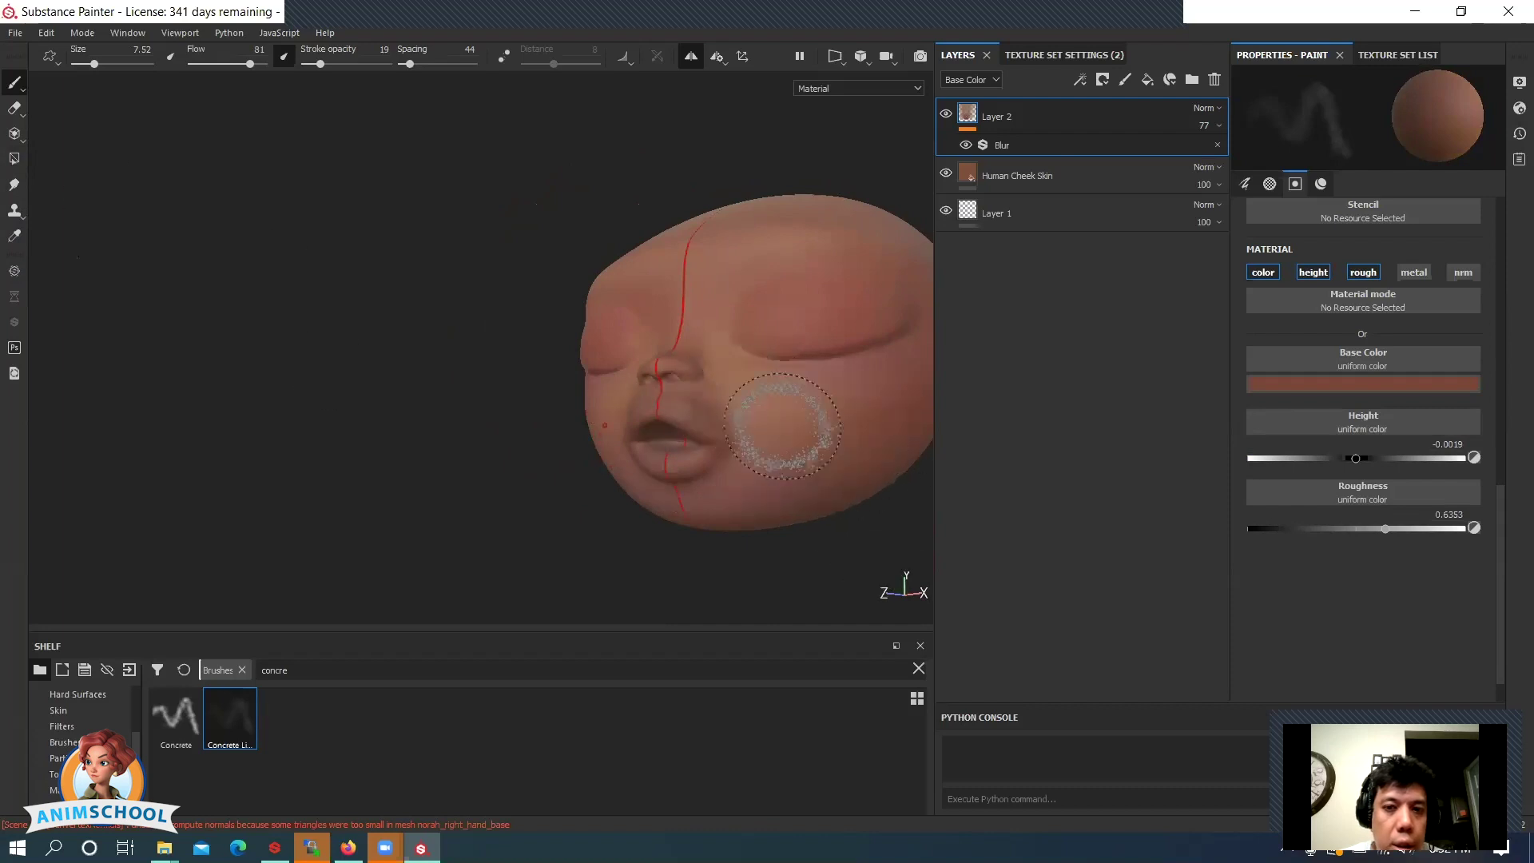
- Set the intensity of Layer 2's Blur filter to 5.6
{"action": "left_click_drag", "start_coordinate": [686, 326], "coordinate": [720, 370], "text": "alt"}
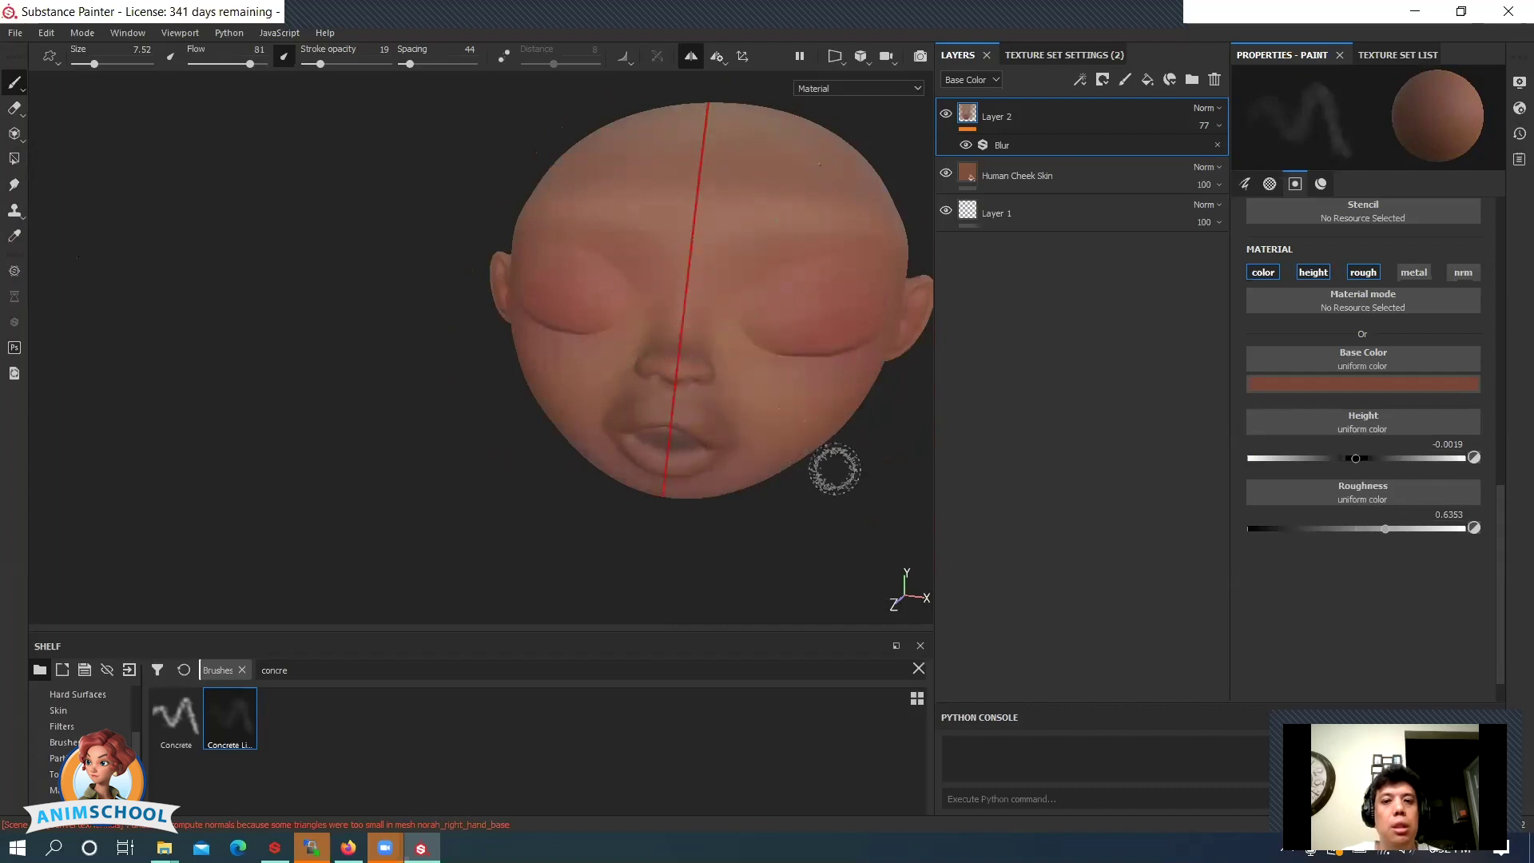
{"action": "left_click_drag", "start_coordinate": [828, 456], "coordinate": [760, 413], "text": "alt"}
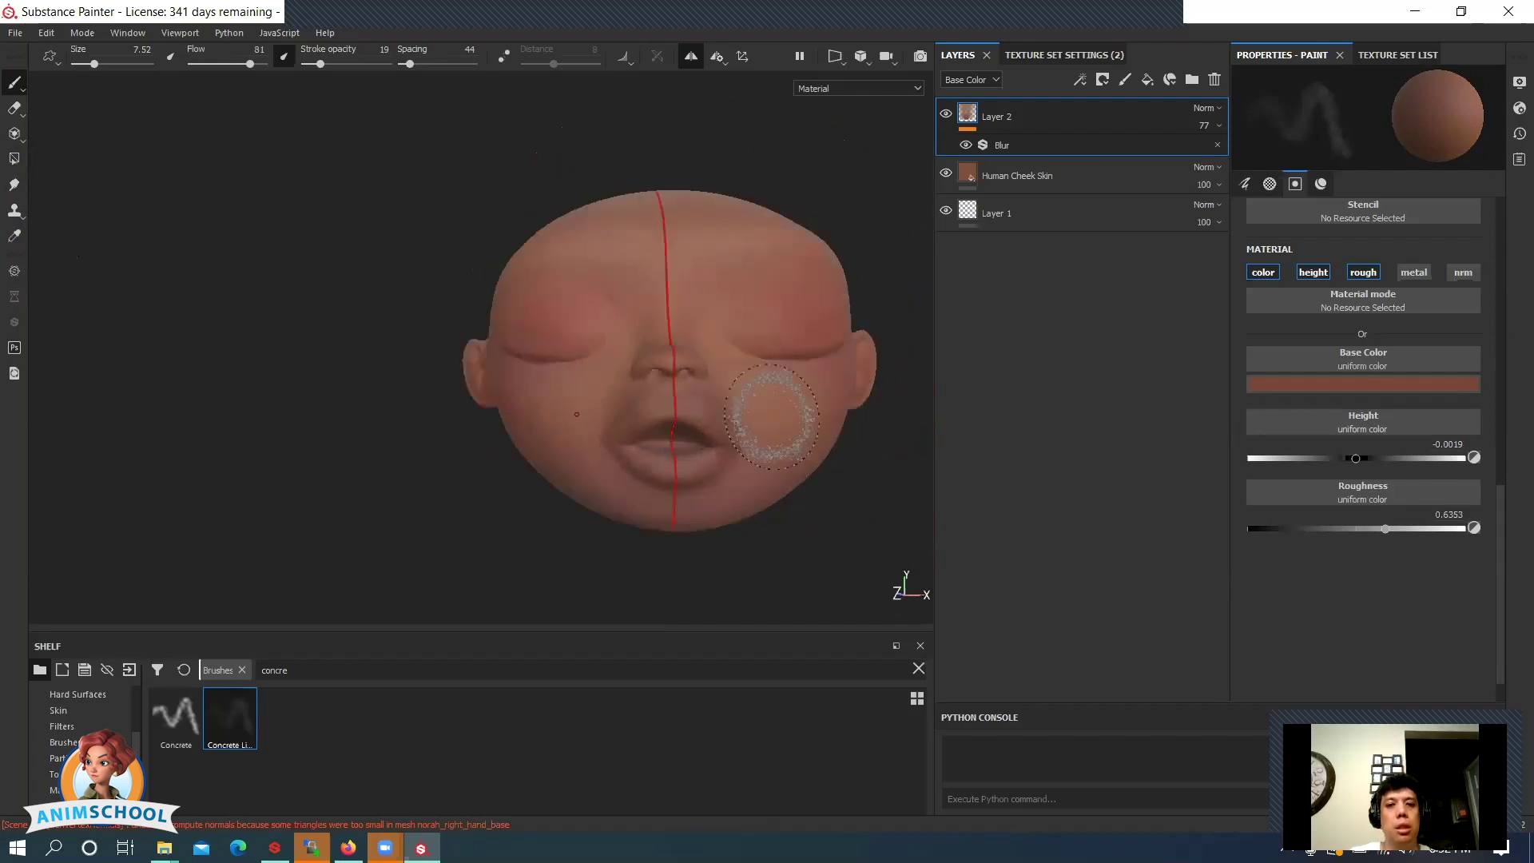
{"action": "left_click", "coordinate": [1071, 149]}
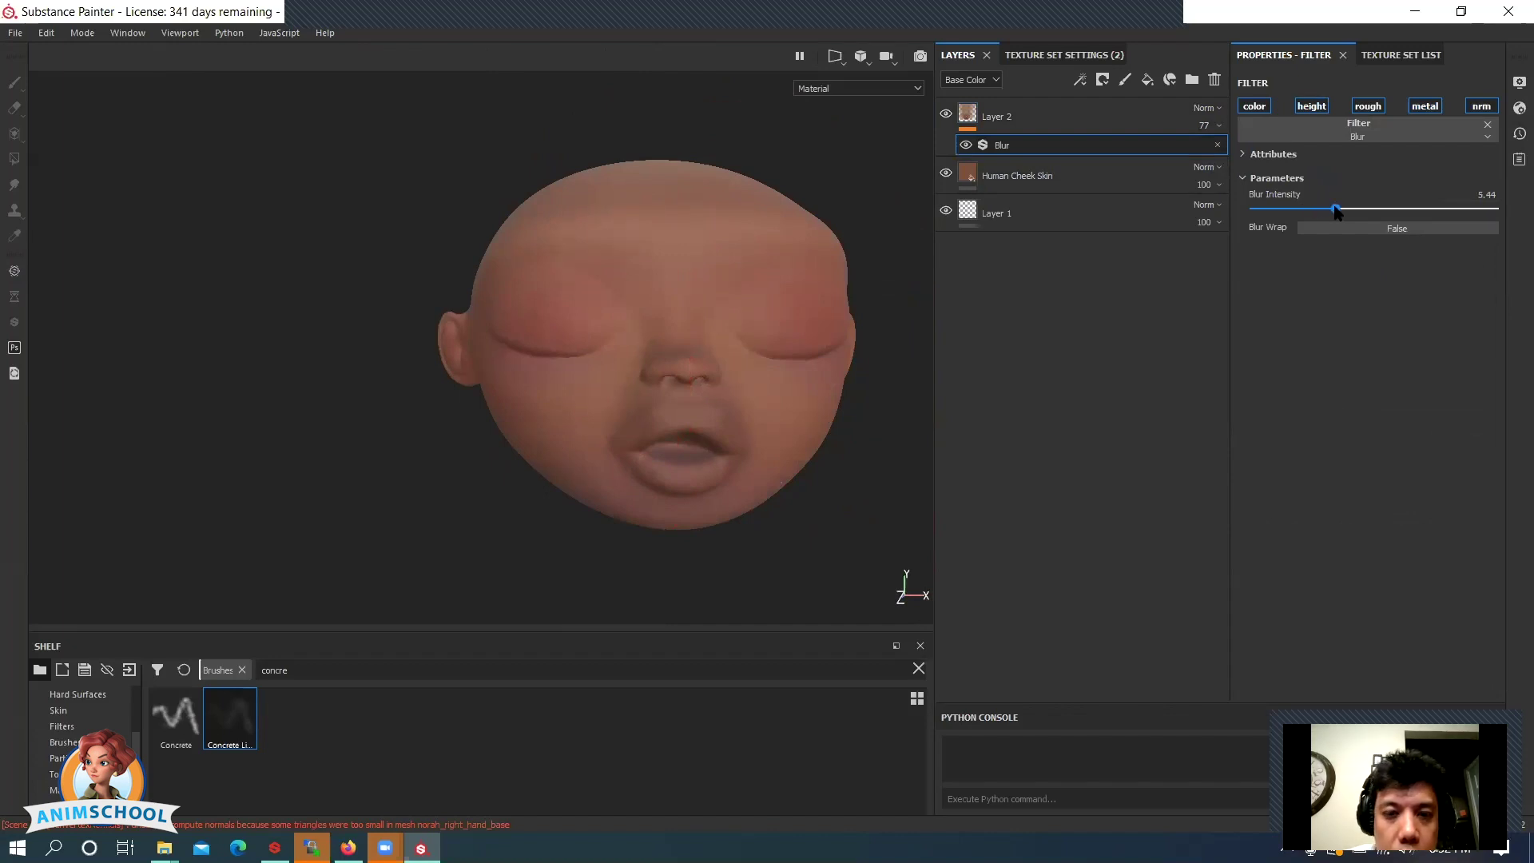
- Add a second filter above the Blur on Layer 2 and search the available filters for "shar"
{"action": "right_click", "coordinate": [1040, 149]}
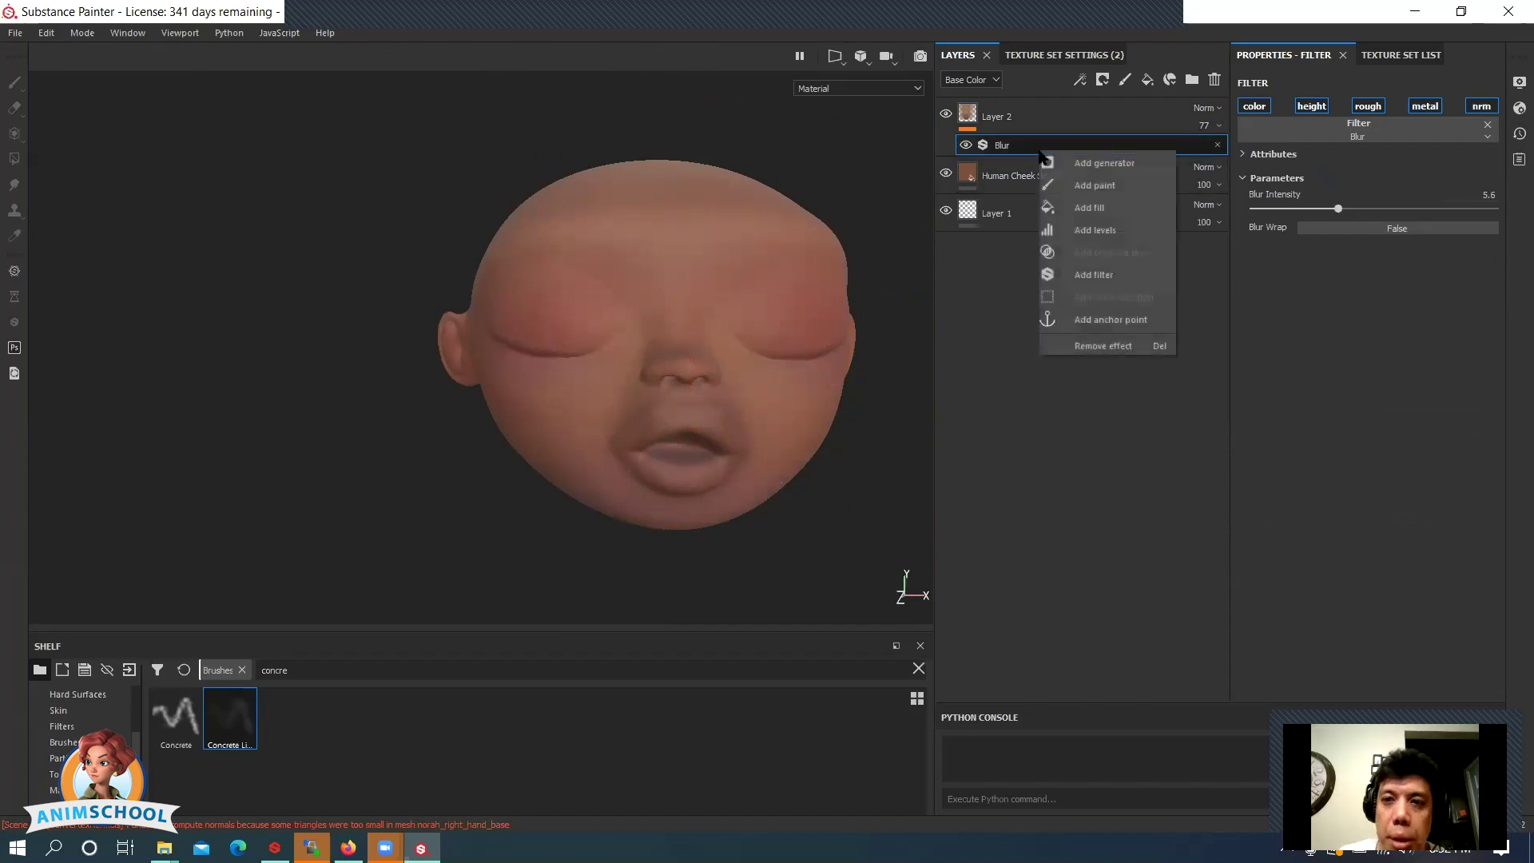
{"action": "left_click", "coordinate": [1119, 276]}
{"action": "left_click", "coordinate": [1289, 141]}
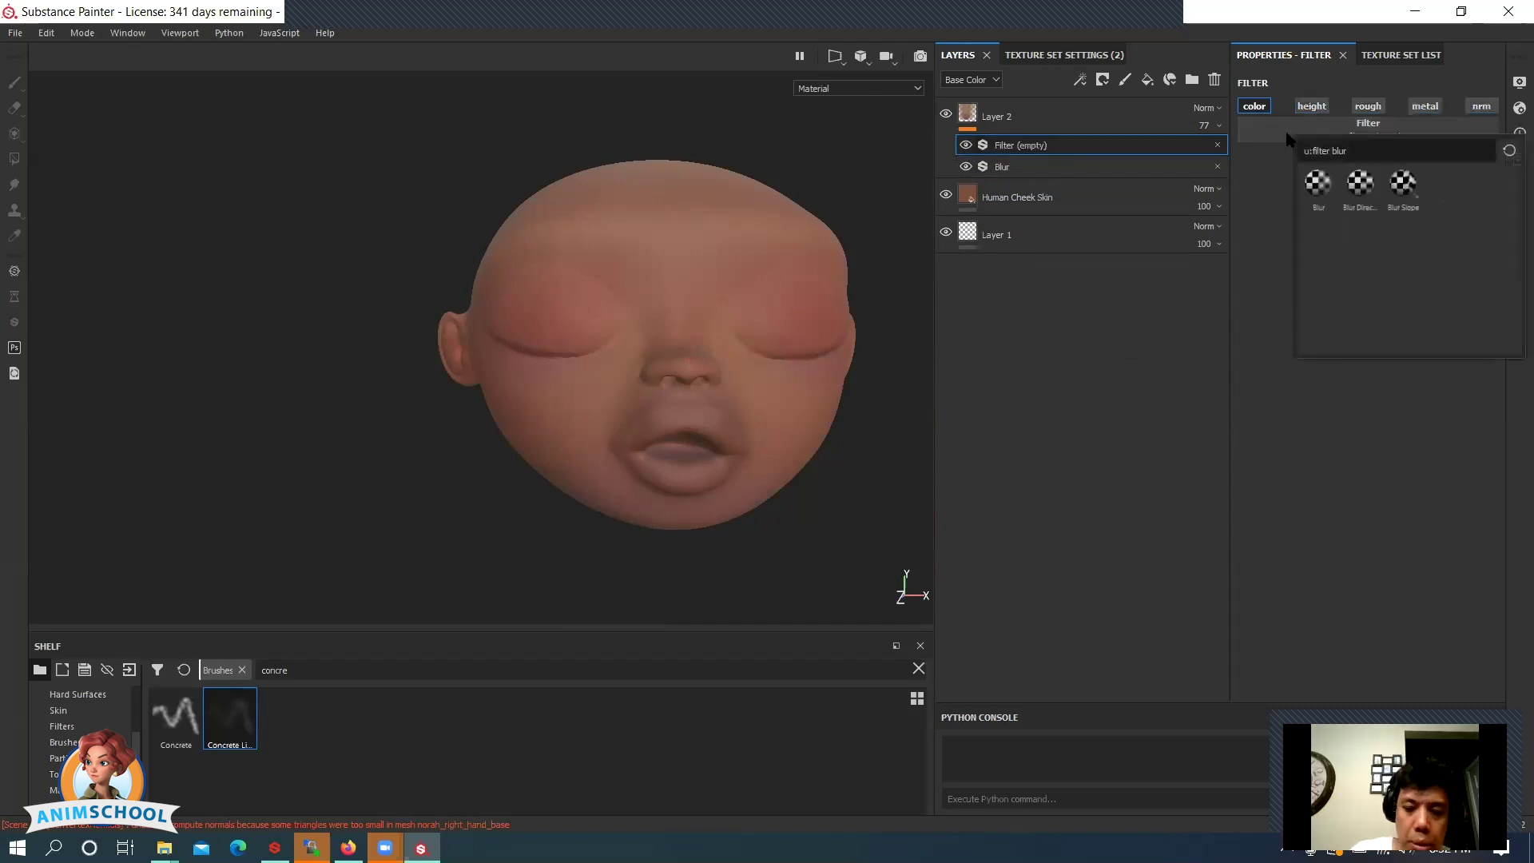
{"action": "key", "text": "BackSpace"}
{"action": "key", "text": "BackSpace"}
{"action": "key", "text": "BackSpace"}
{"action": "key", "text": "BackSpace"}
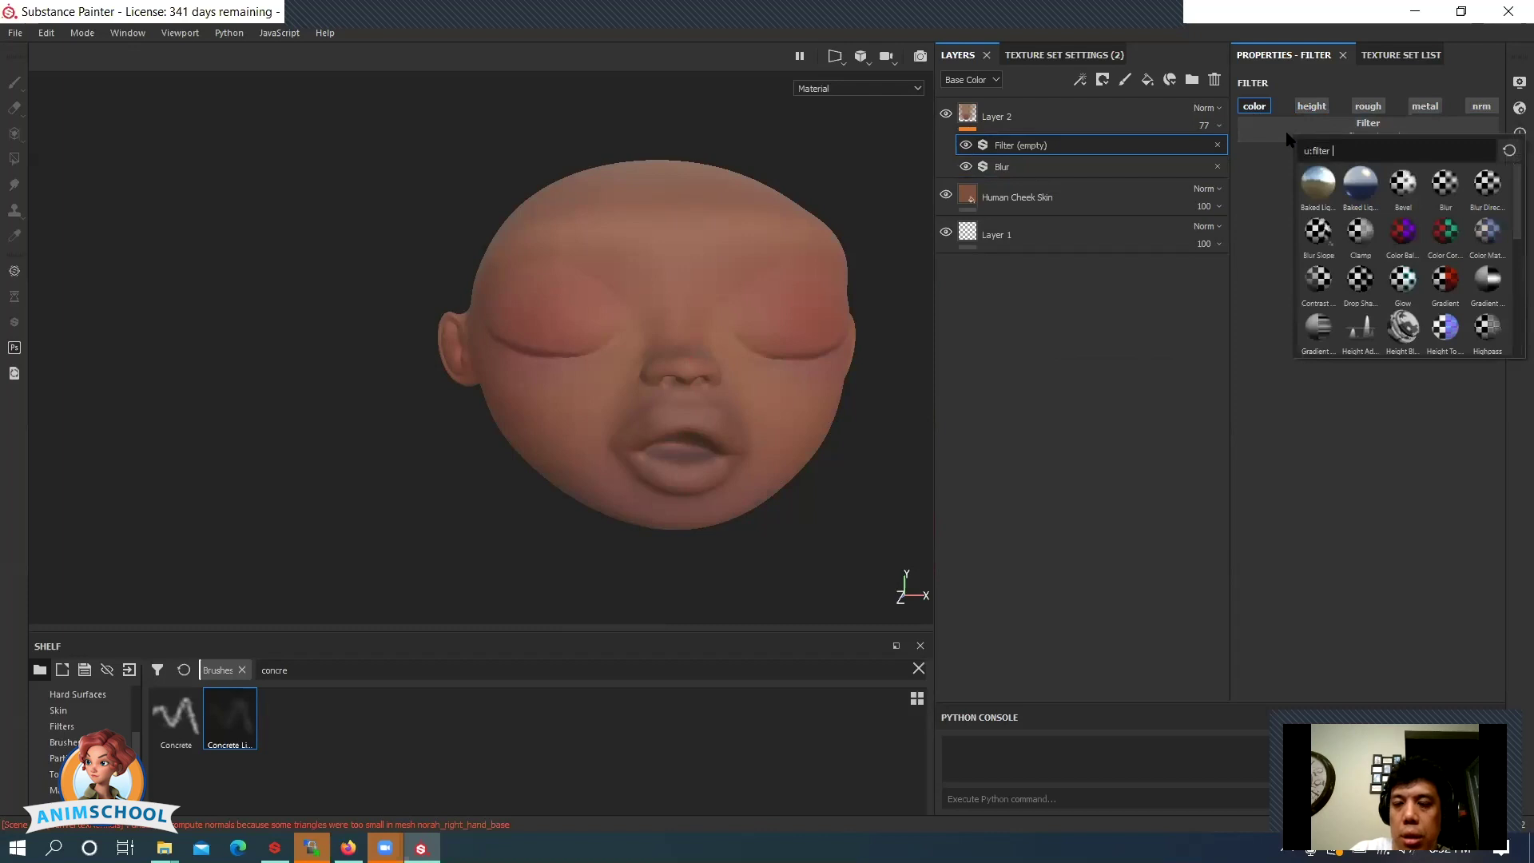
{"action": "type", "text": "shar"}
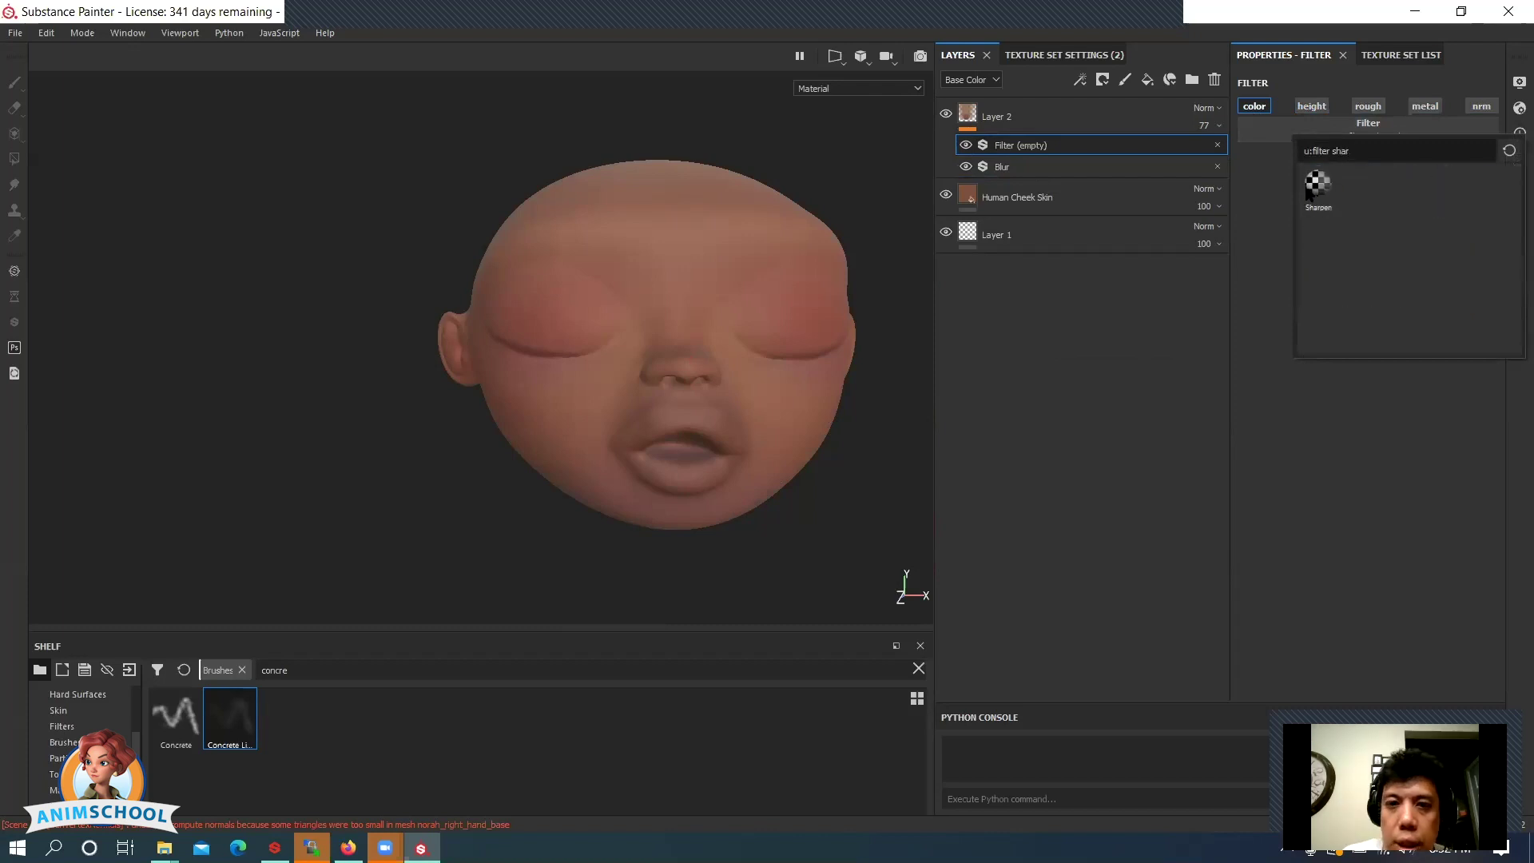